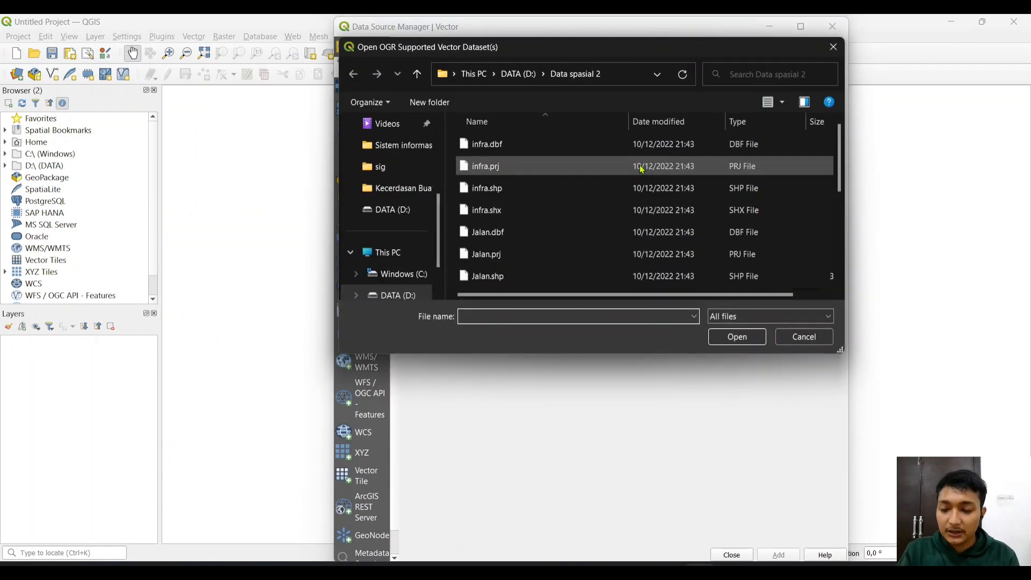
- Add infra.shp, Jalan.shp, landuse.shp and sungai.shp from the Data spasial 2 folder to the project as vector layers
left_click(604, 194)
left_click(567, 277, "ctrl")
scroll(563, 276, "down", 2)
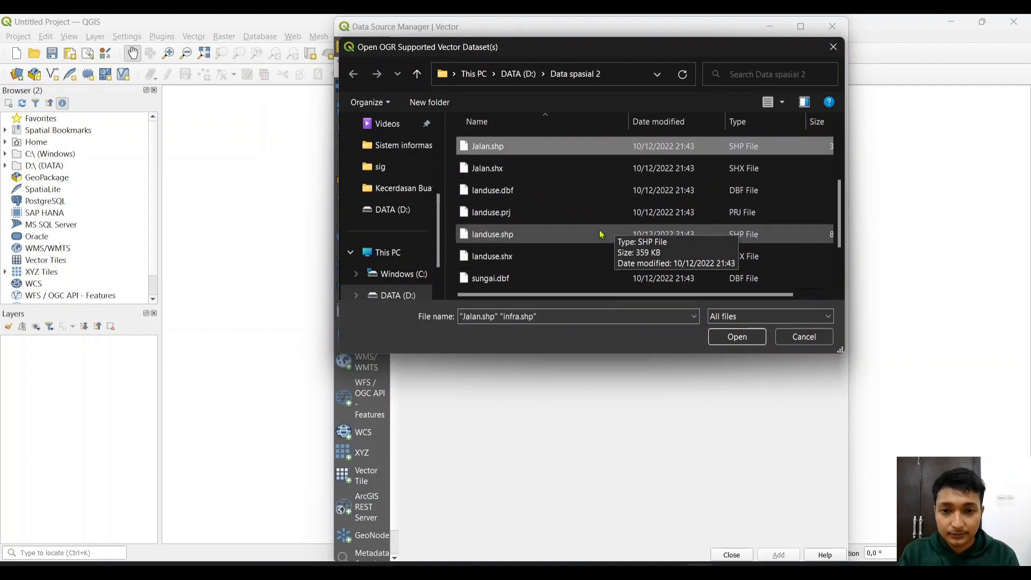
left_click(548, 242, "ctrl")
scroll(591, 229, "down", 1)
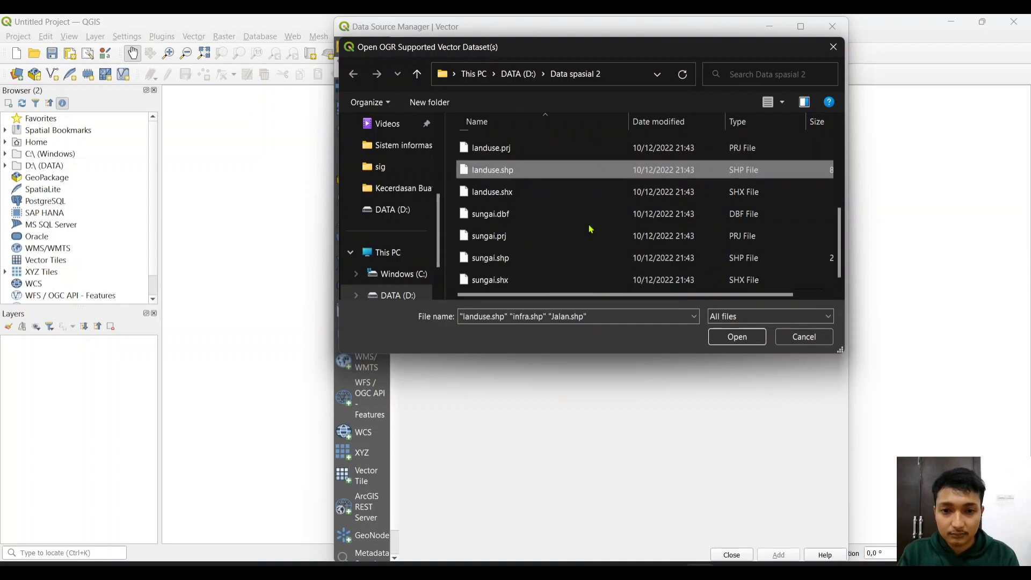
left_click(567, 260, "ctrl")
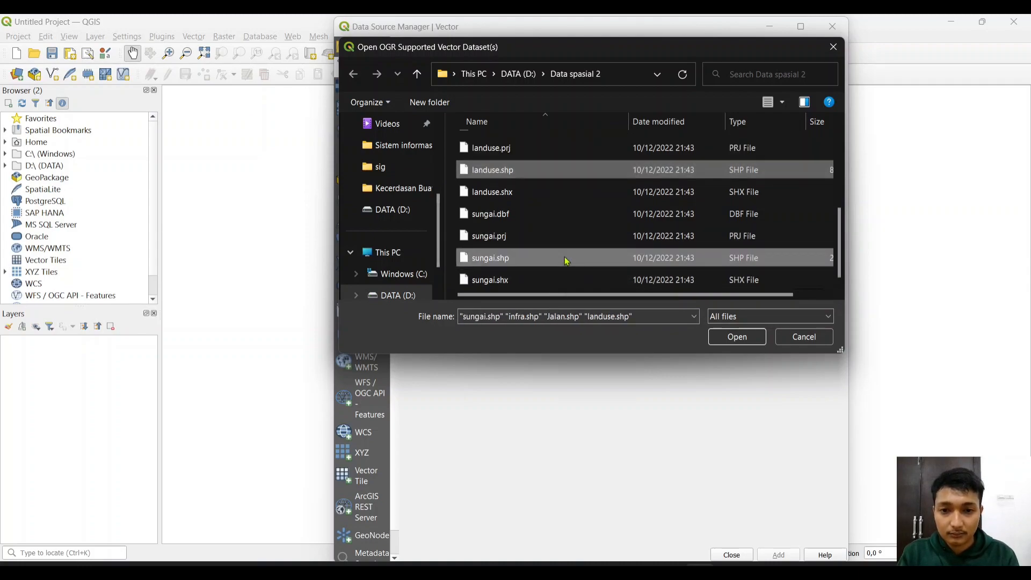
scroll(630, 280, "up", 3)
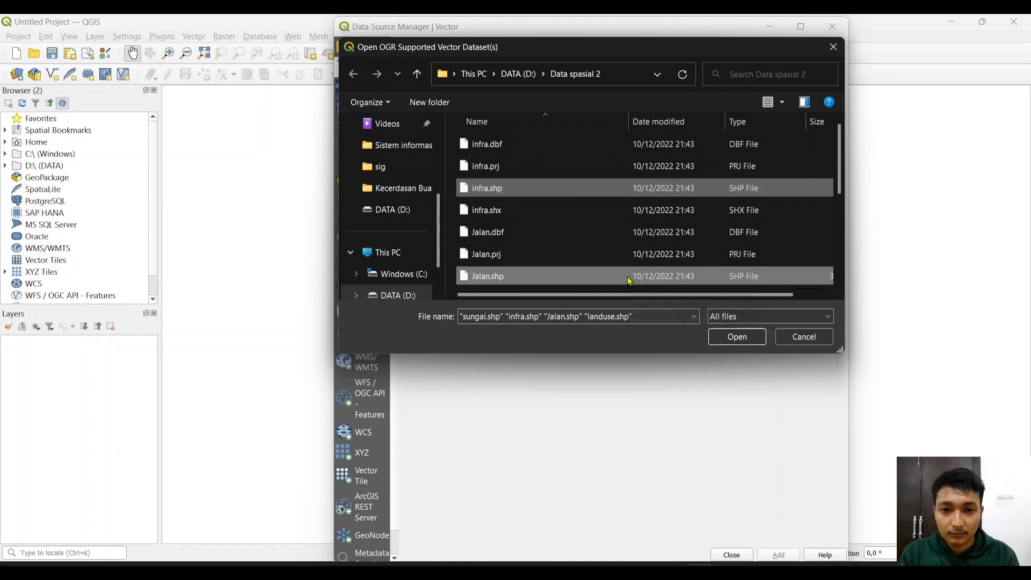
left_click(725, 337)
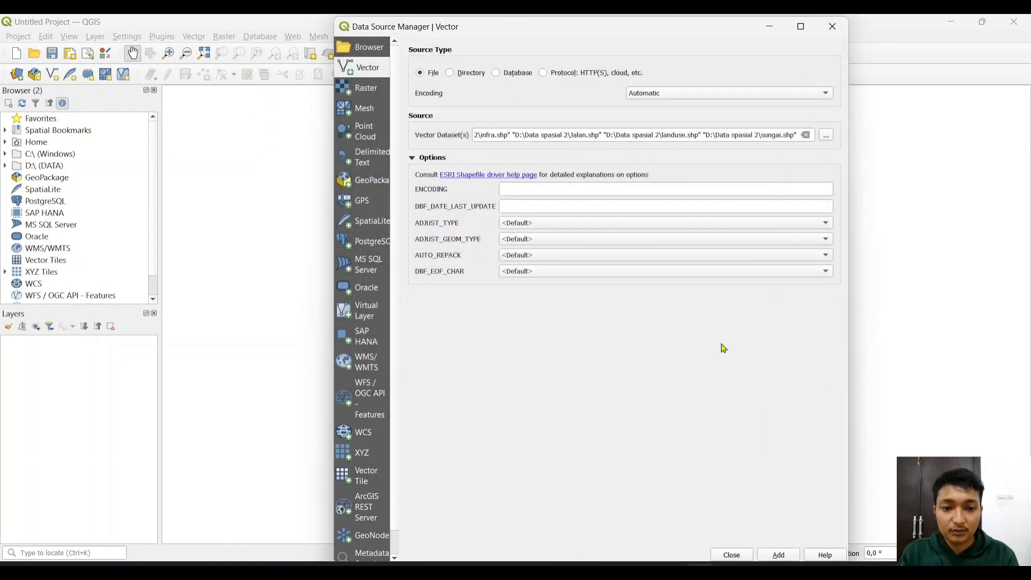
left_click(779, 554)
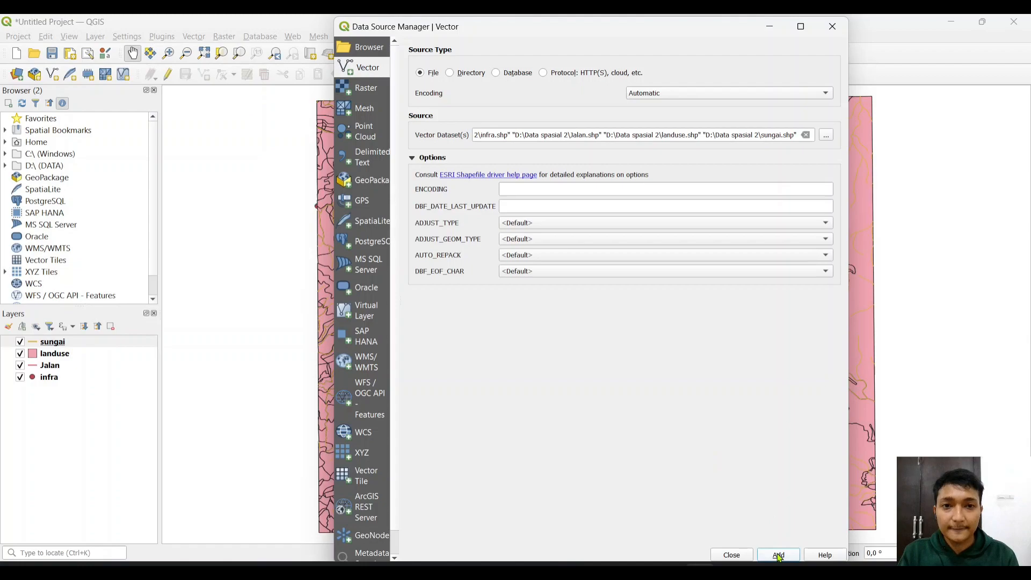
left_click(828, 32)
- Reorder the layers so that infra is first and Jalan sits directly above landuse
left_click_drag(56, 378, 56, 343)
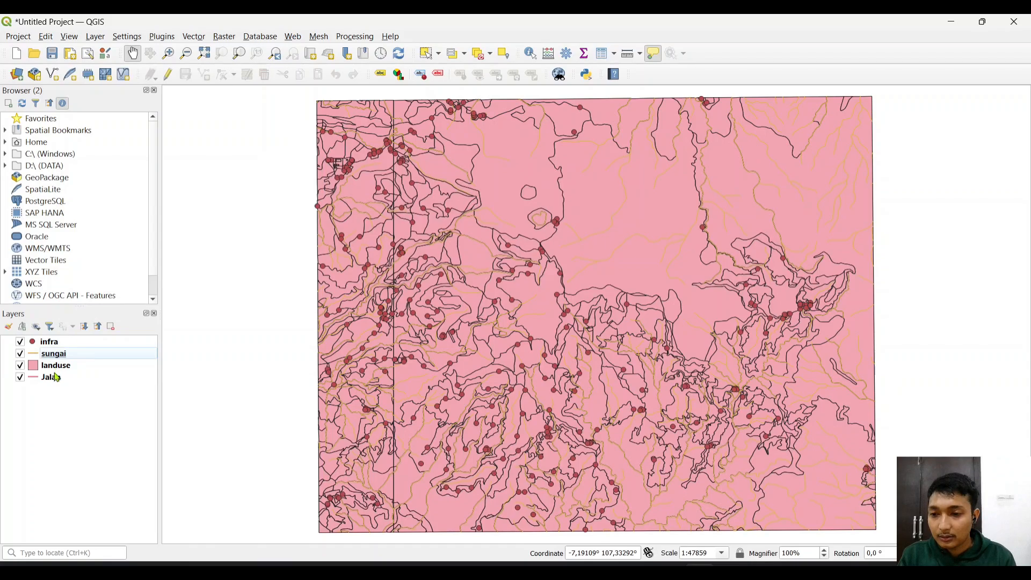
left_click_drag(56, 381, 56, 369)
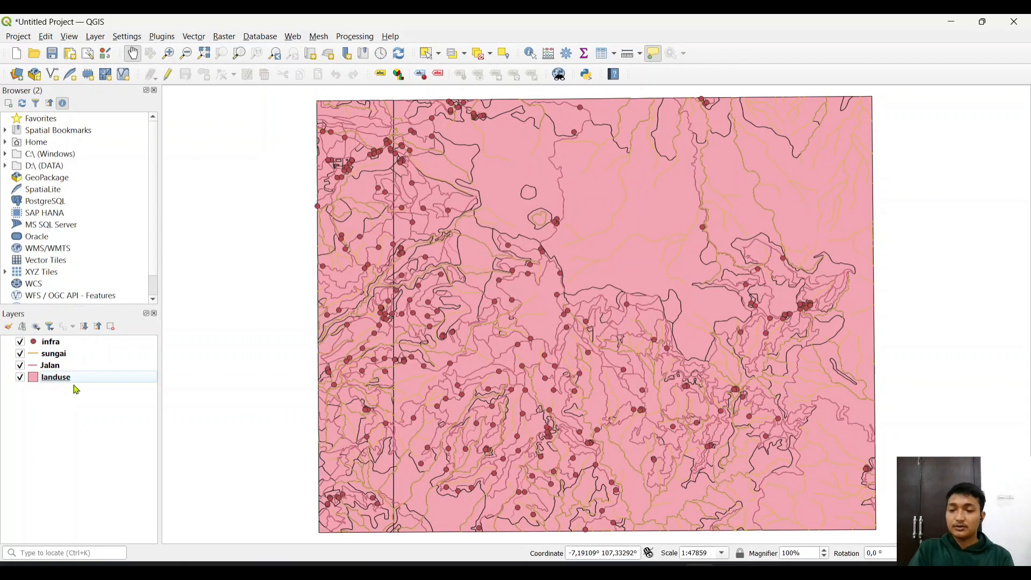
- Filter the infra layer with the expression "KETERANGAN" = 'Sumber Gas Alam'
right_click(43, 346)
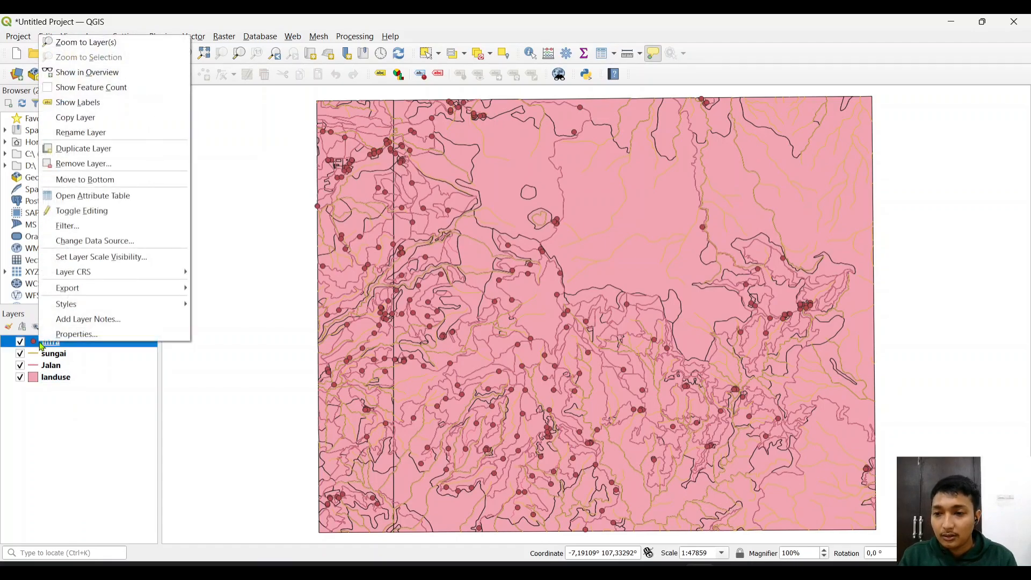
left_click(85, 232)
double_click(443, 159)
left_click(360, 321)
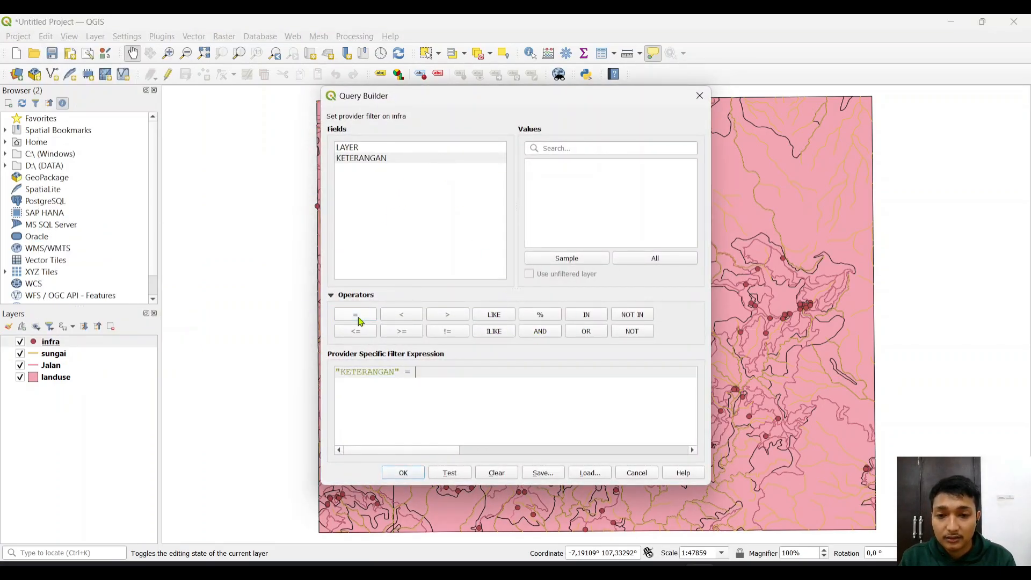
left_click(663, 265)
double_click(604, 241)
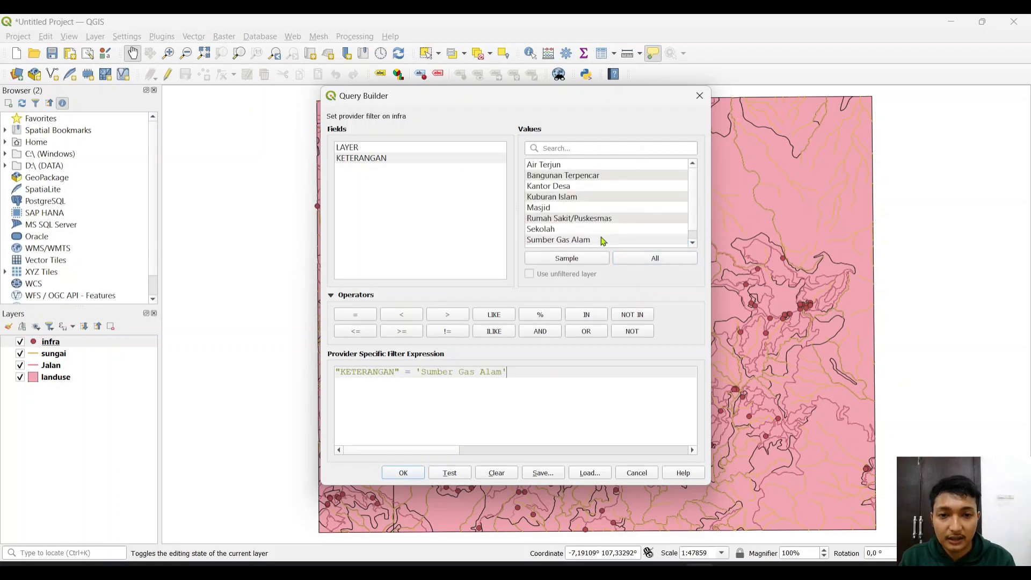
left_click(409, 475)
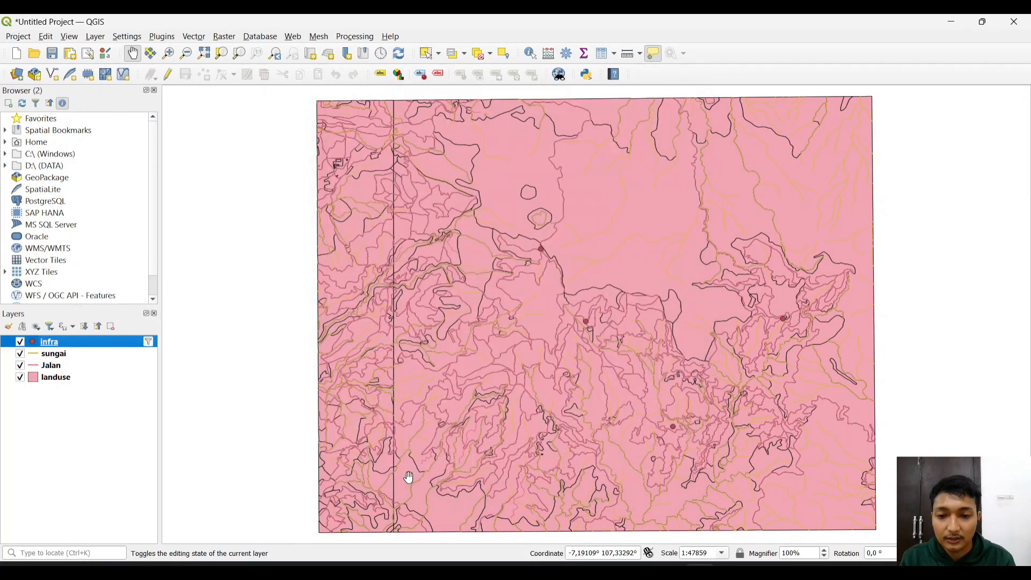
- Hide the landuse, Jalan and sungai layers on the map
left_click(20, 378)
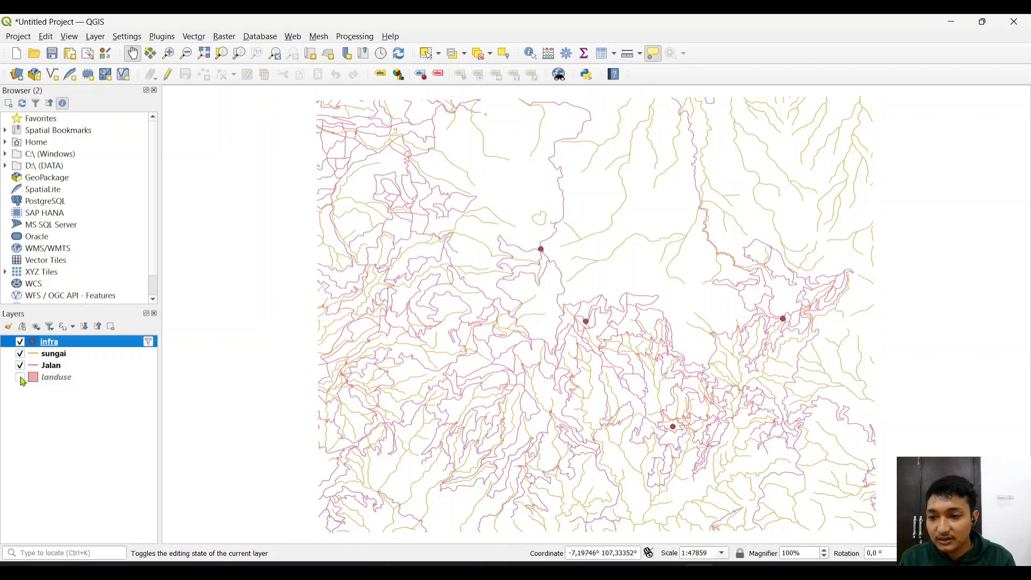
left_click(21, 367)
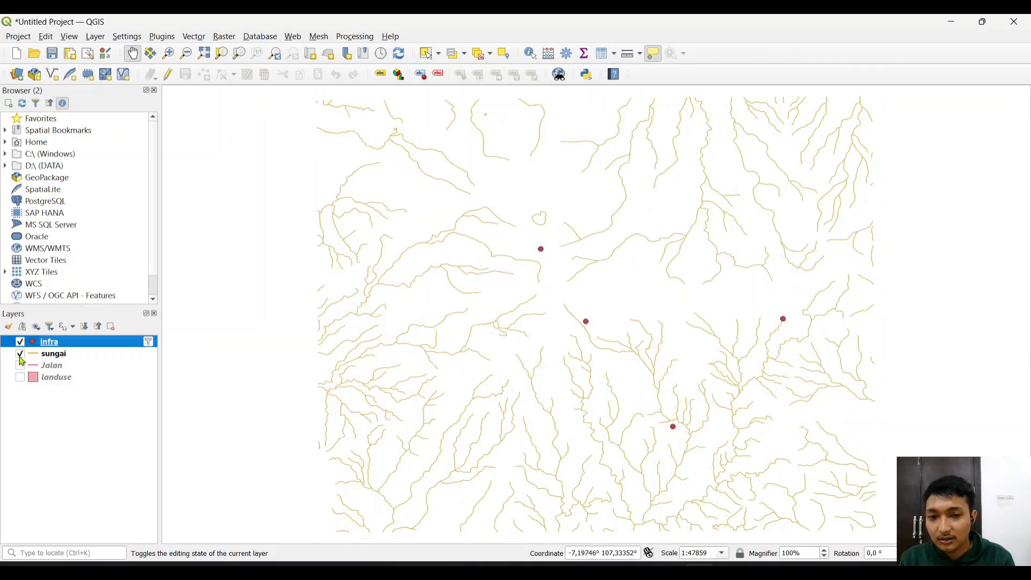
left_click(20, 355)
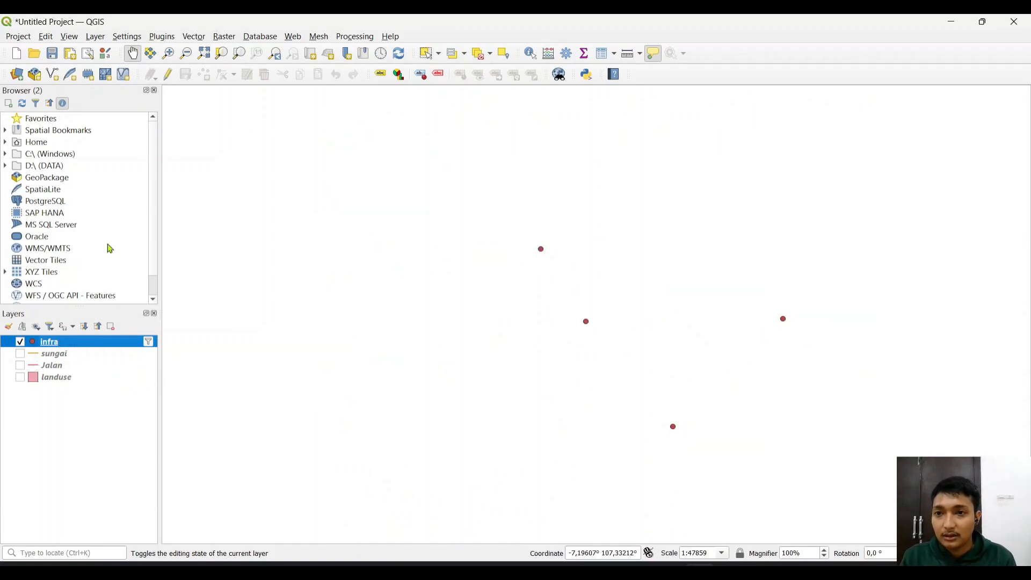
left_click(199, 36)
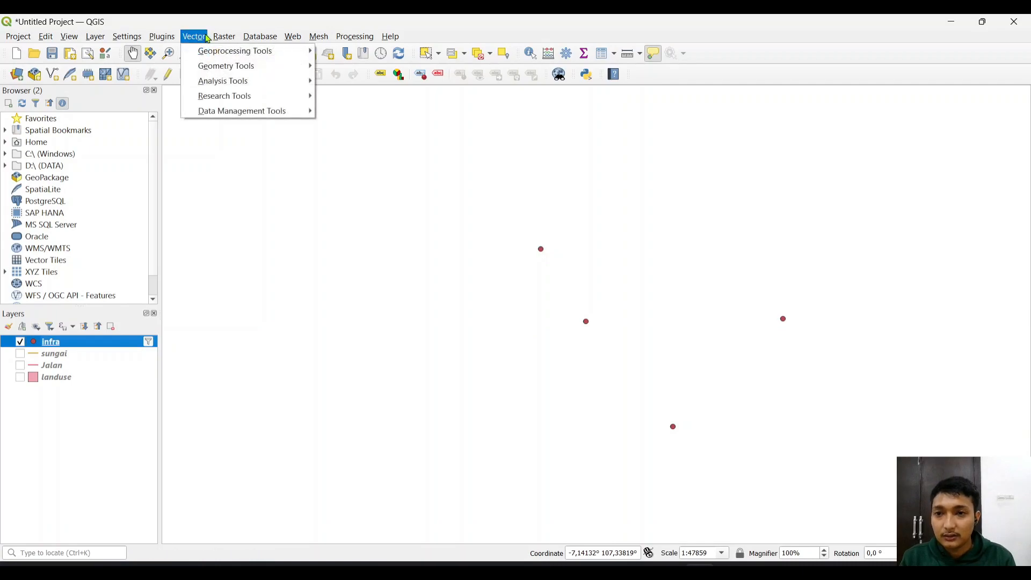
mouse_move(290, 51)
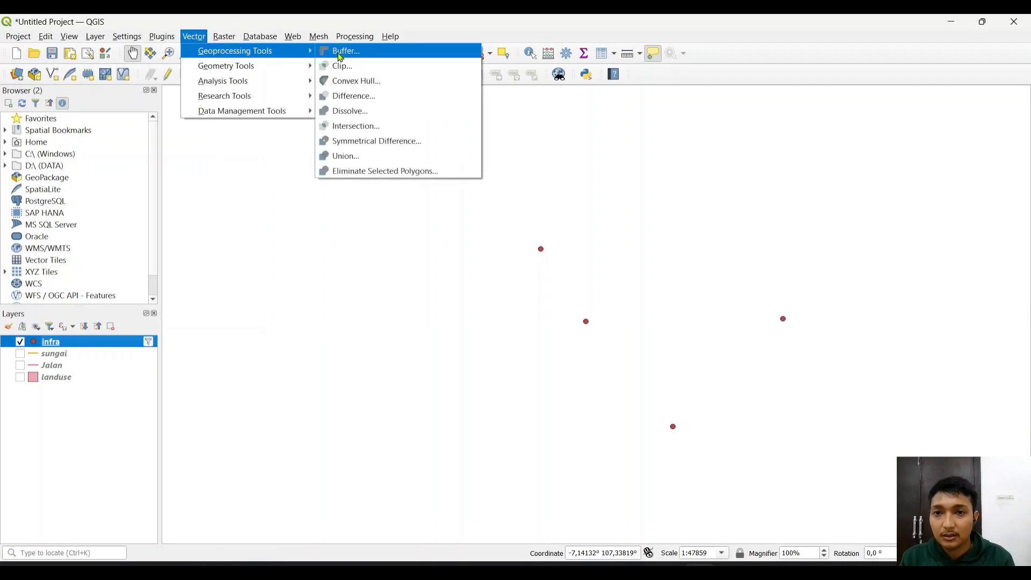
left_click(340, 51)
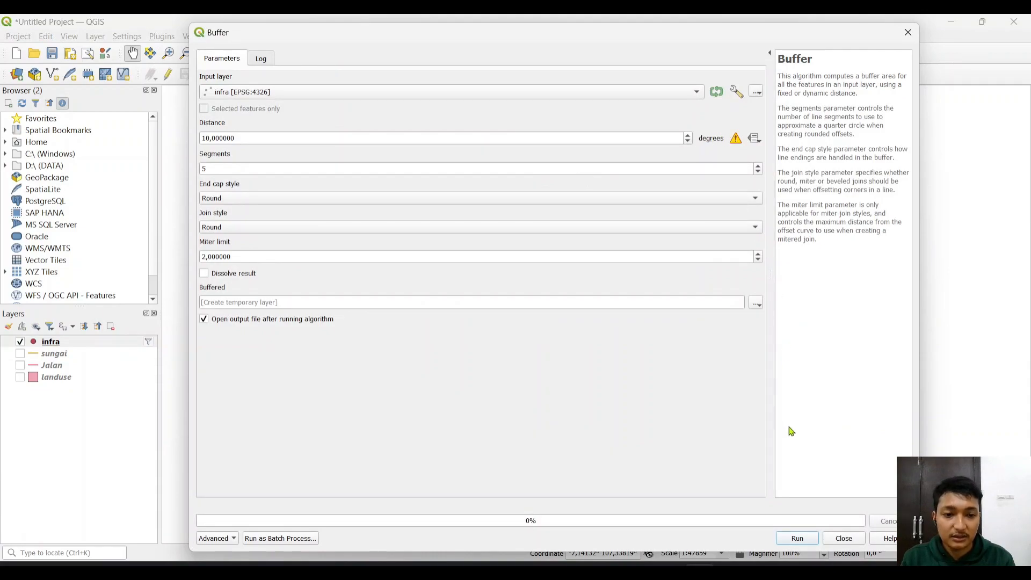
left_click(843, 538)
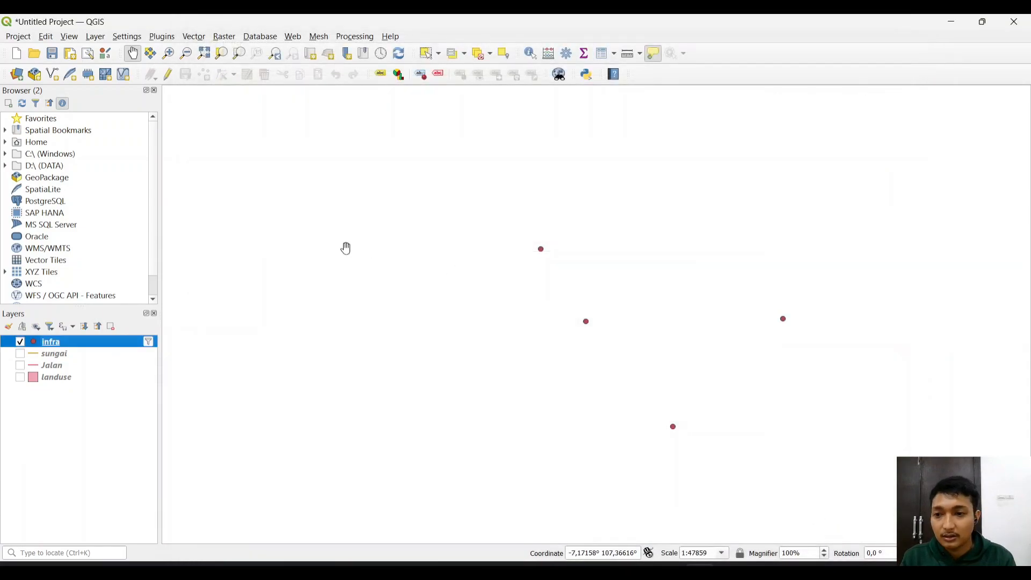
- Reproject the filtered infra layer to WGS 84 / Pseudo-Mercator (EPSG:3857) as a temporary layer
left_click(200, 39)
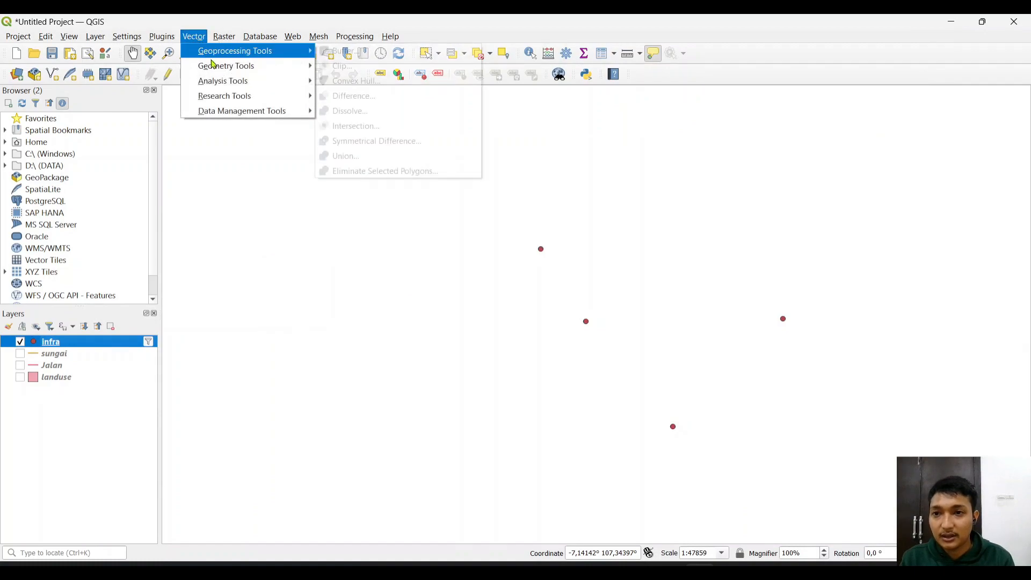
mouse_move(256, 120)
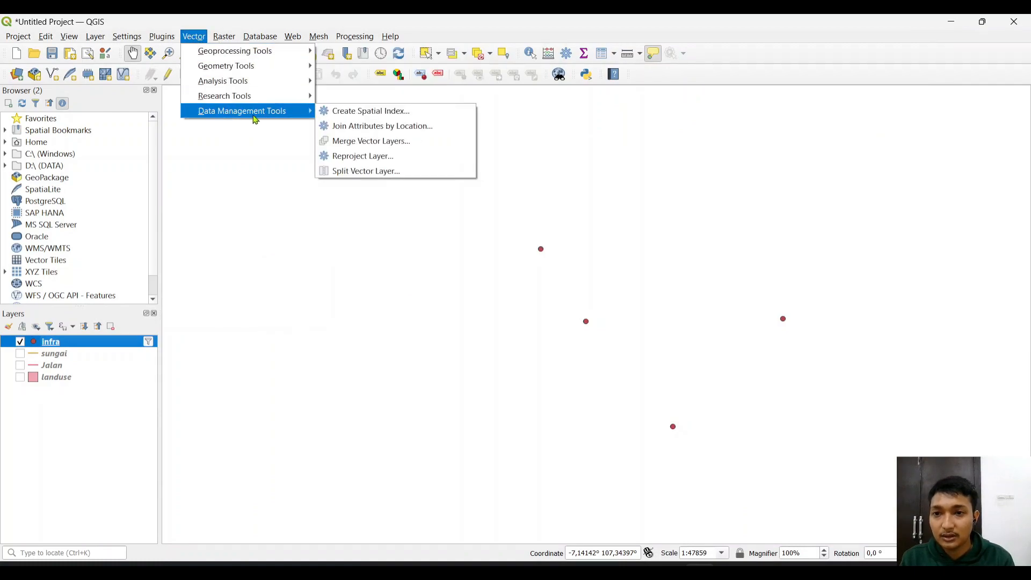
left_click(361, 156)
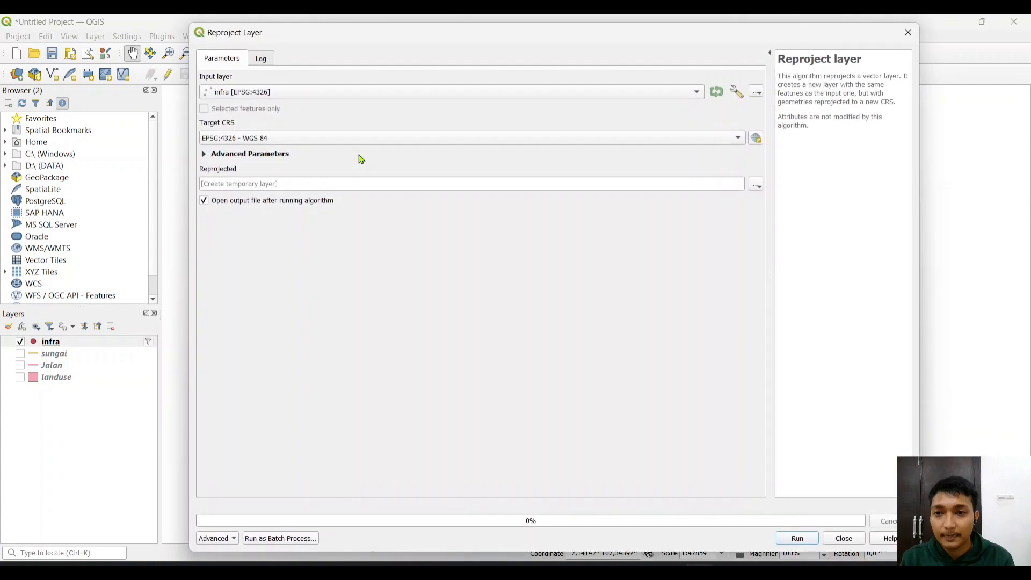
left_click(756, 138)
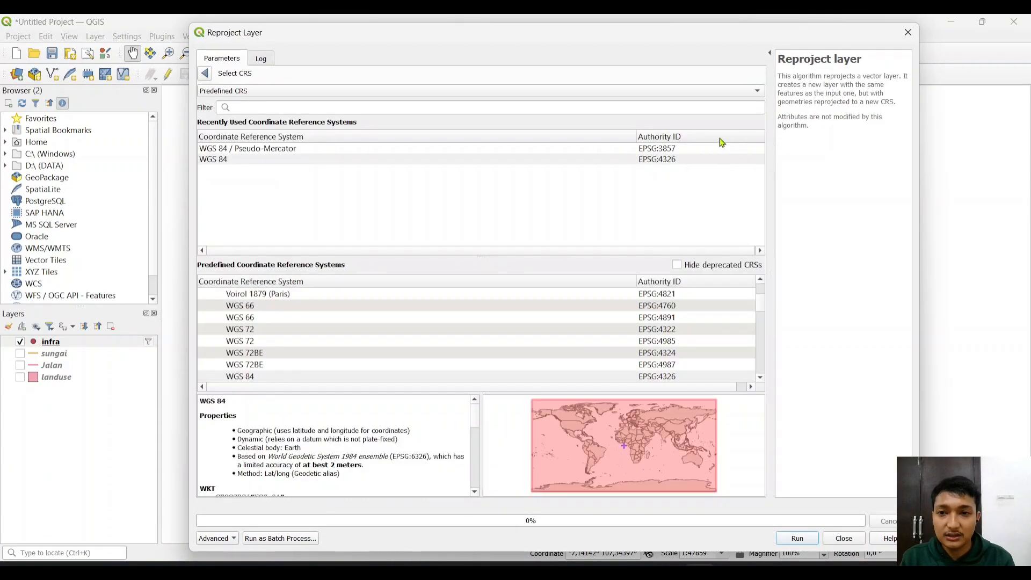
left_click(500, 151)
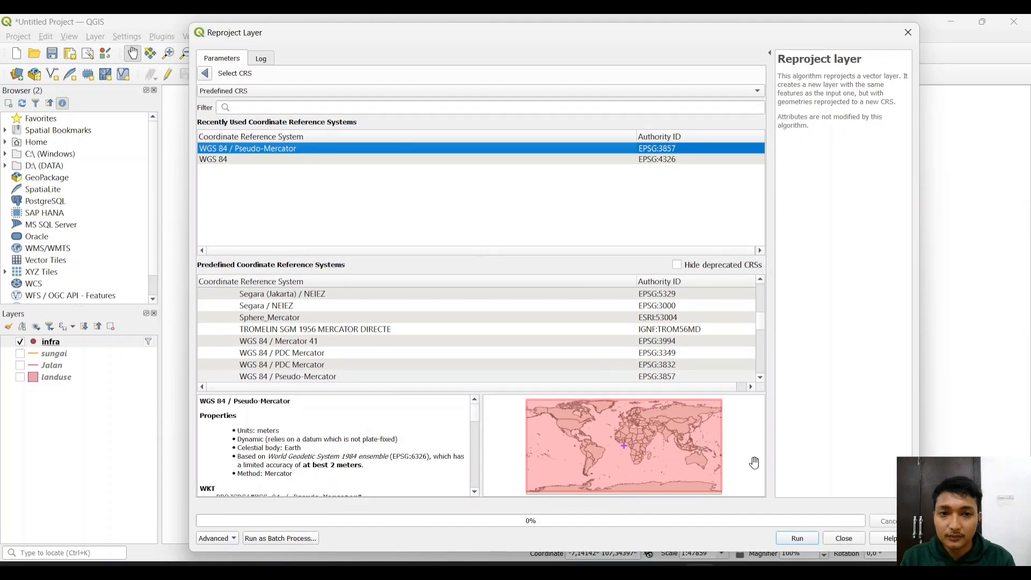
left_click(798, 543)
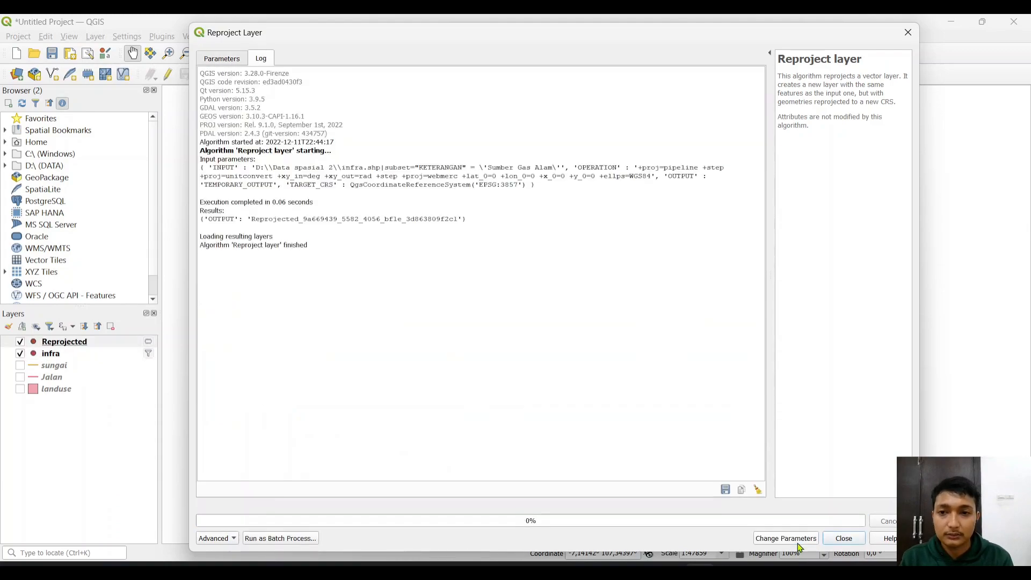
left_click(844, 538)
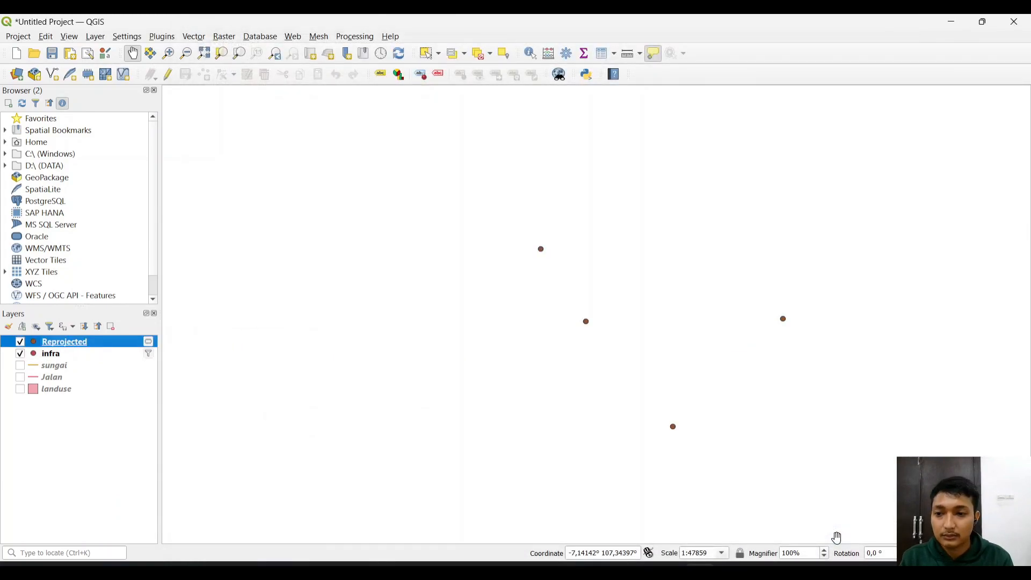
- Rename the reprojected layer to proyeksi_infra
right_click(121, 343)
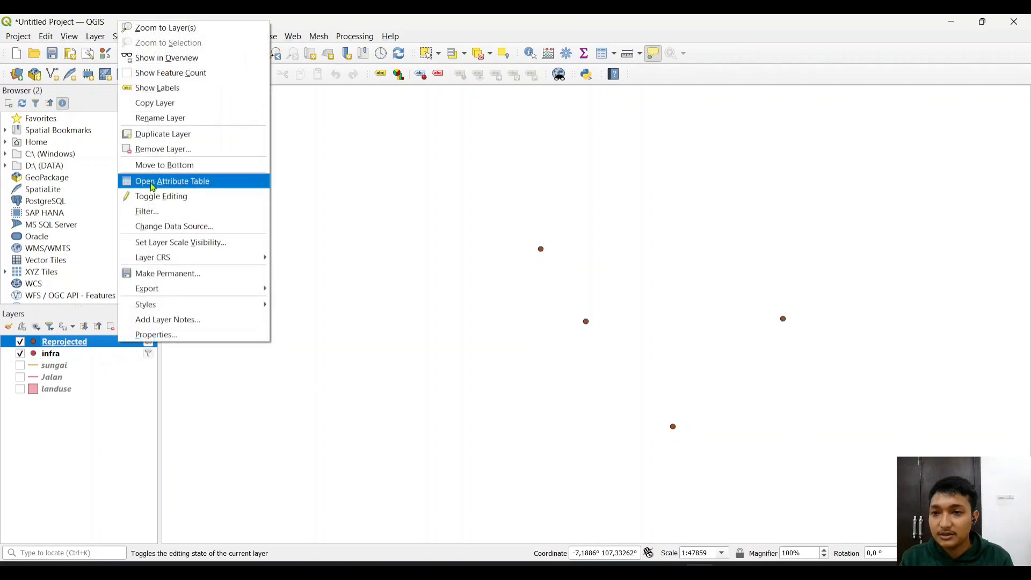
left_click(171, 120)
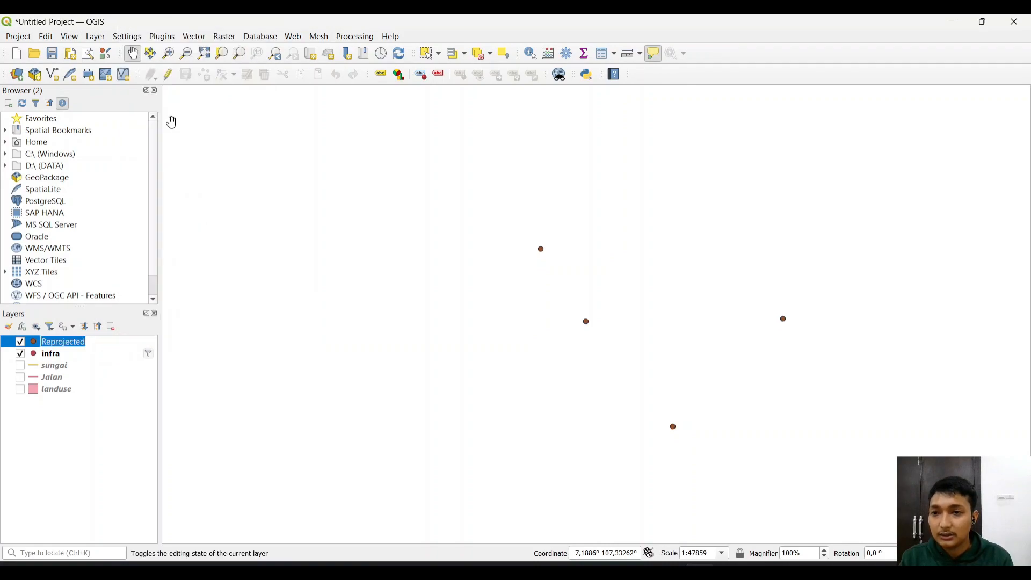
type("proyeksi infra")
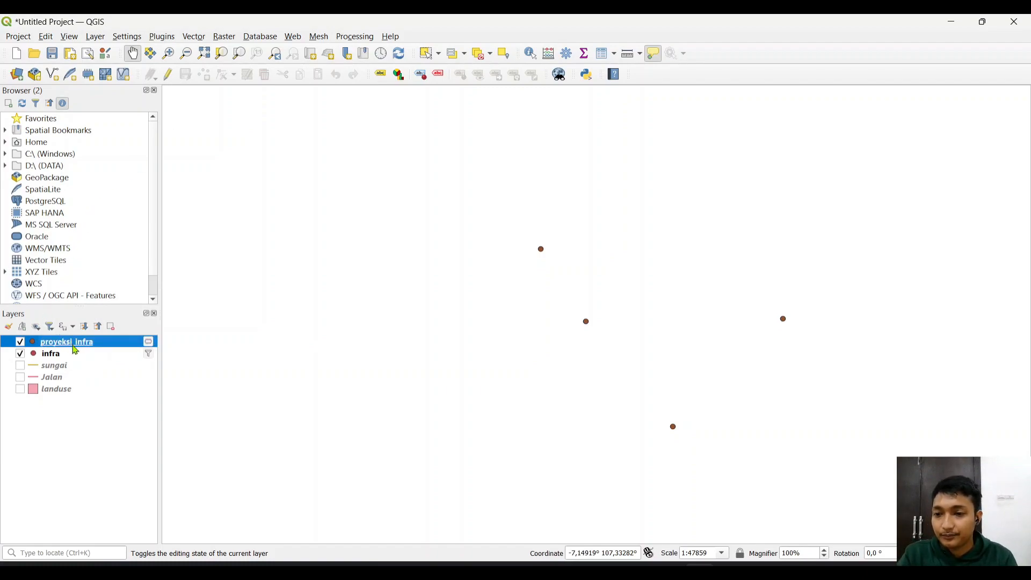
- Set up a Buffer of the proyeksi_infra layer with a distance of 1 kilometer
left_click(192, 37)
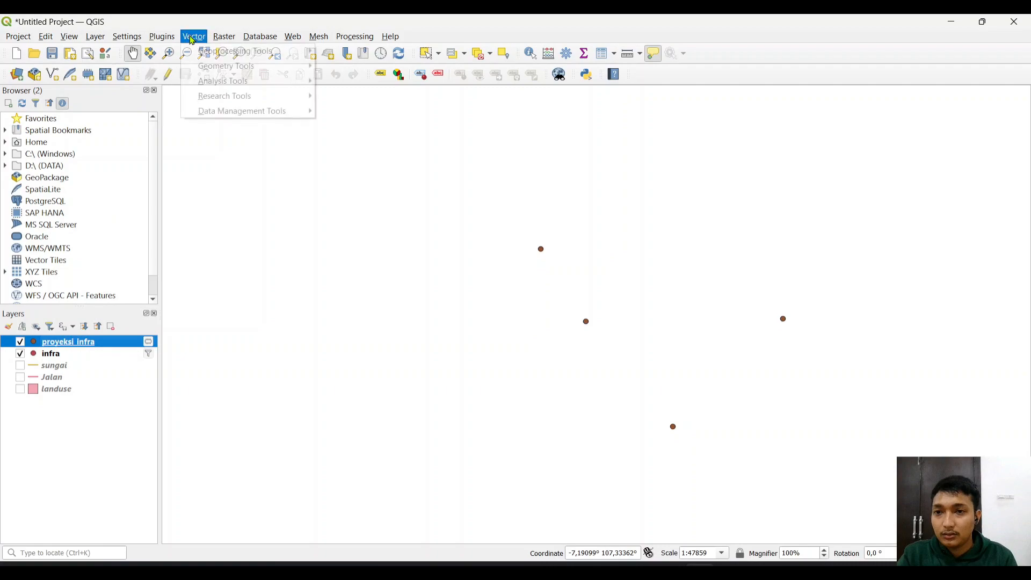
mouse_move(204, 51)
left_click(354, 56)
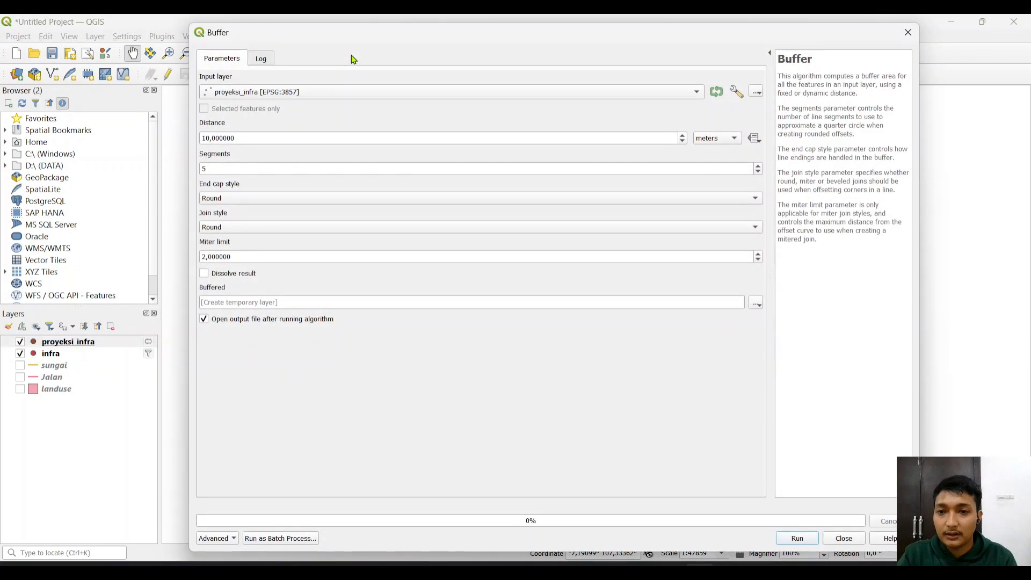
left_click(714, 141)
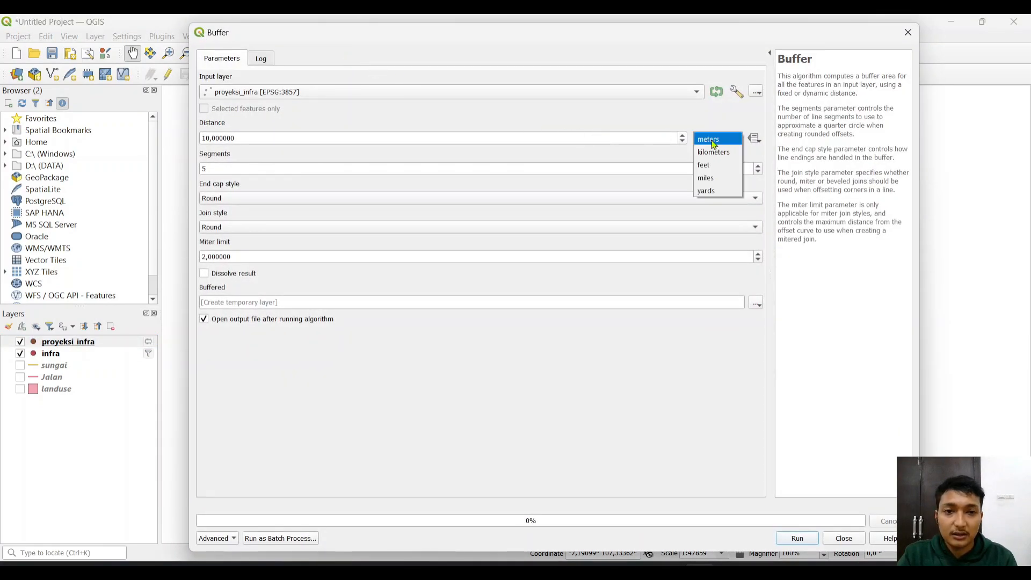
left_click(719, 158)
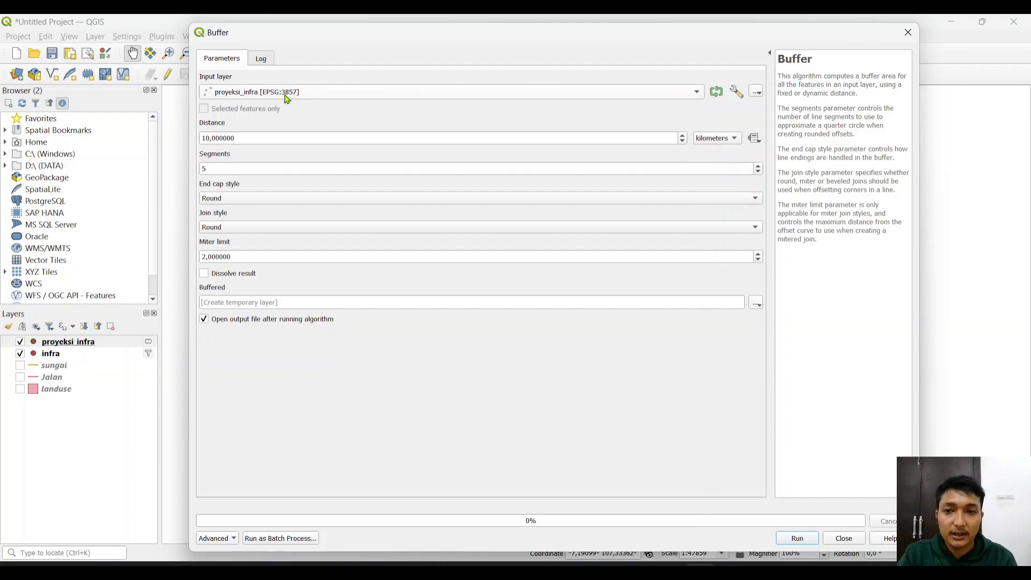
left_click(210, 138)
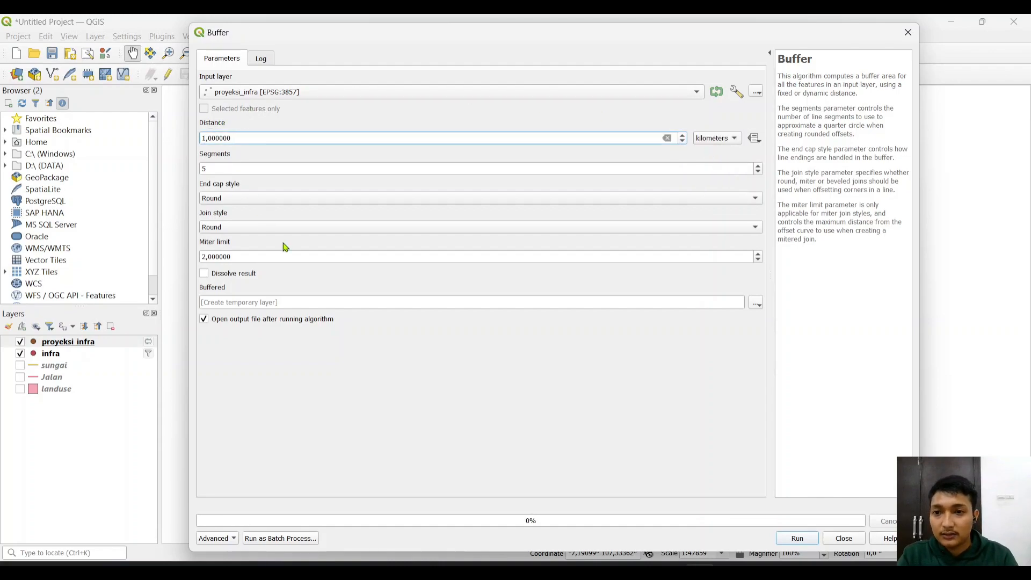
- Set the buffer output to an SHP file named daerah_gas on drive D: and run the buffer
left_click(758, 305)
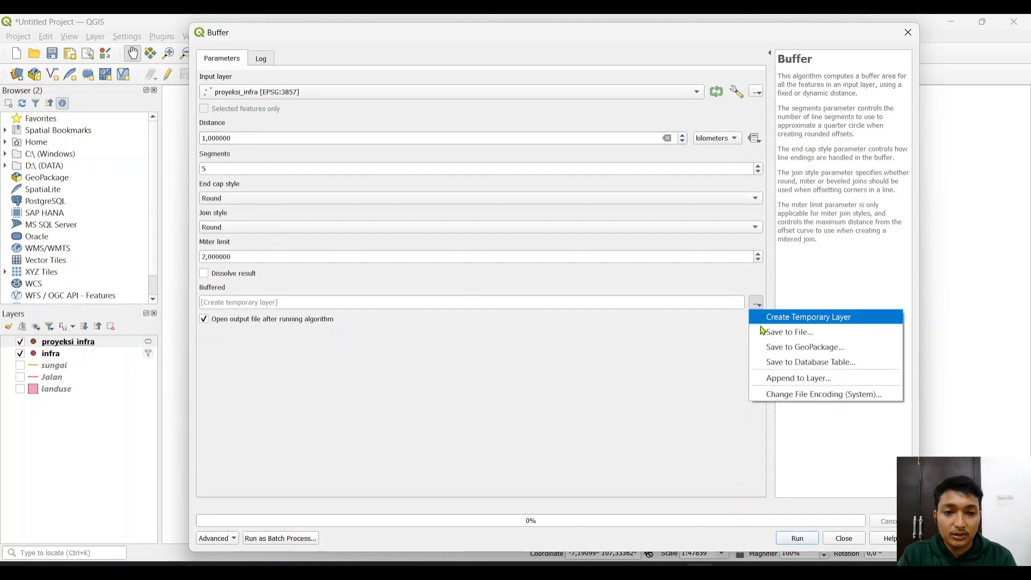
left_click(754, 332)
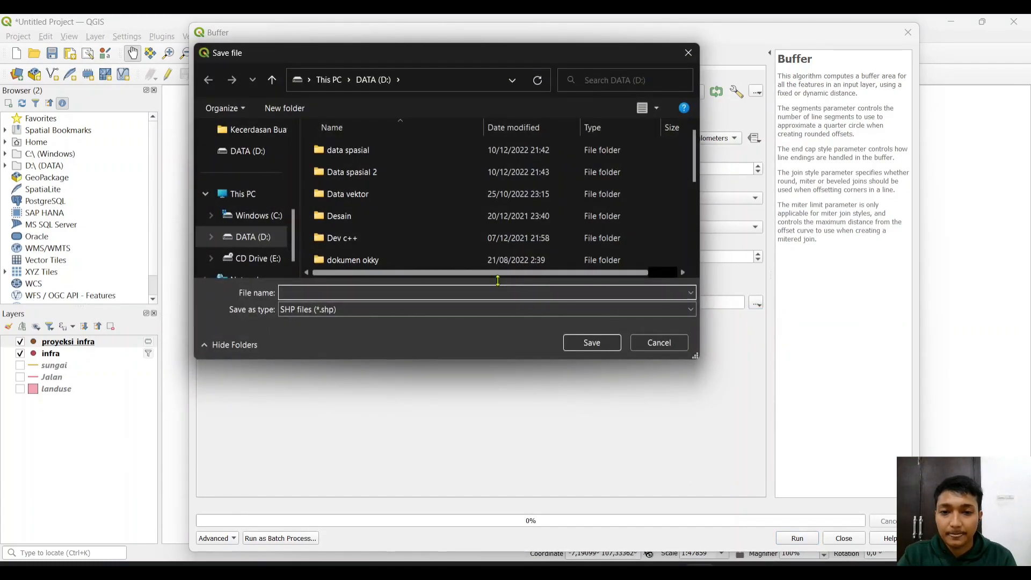
type("d")
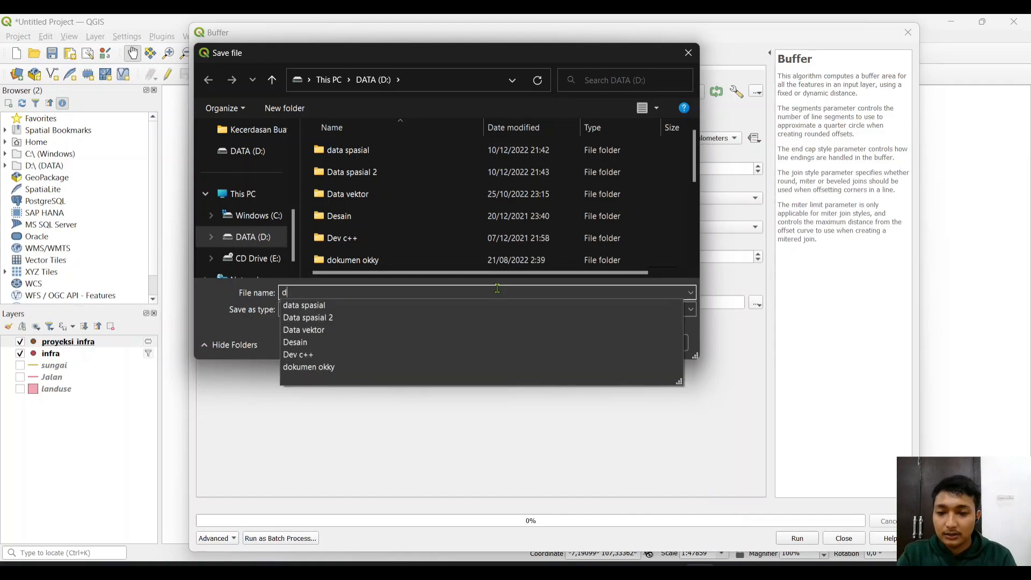
type("ae")
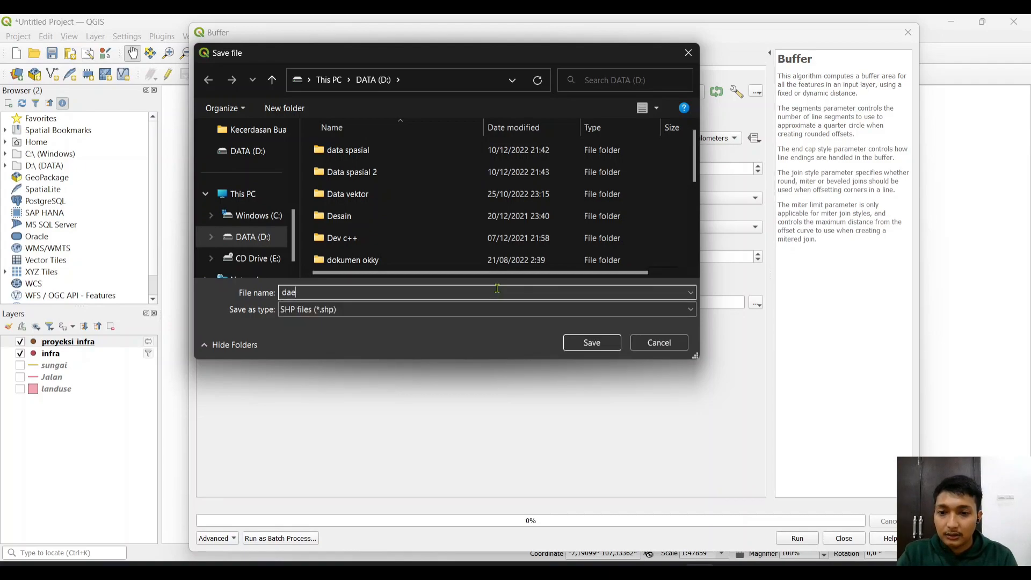
type("rah_gas")
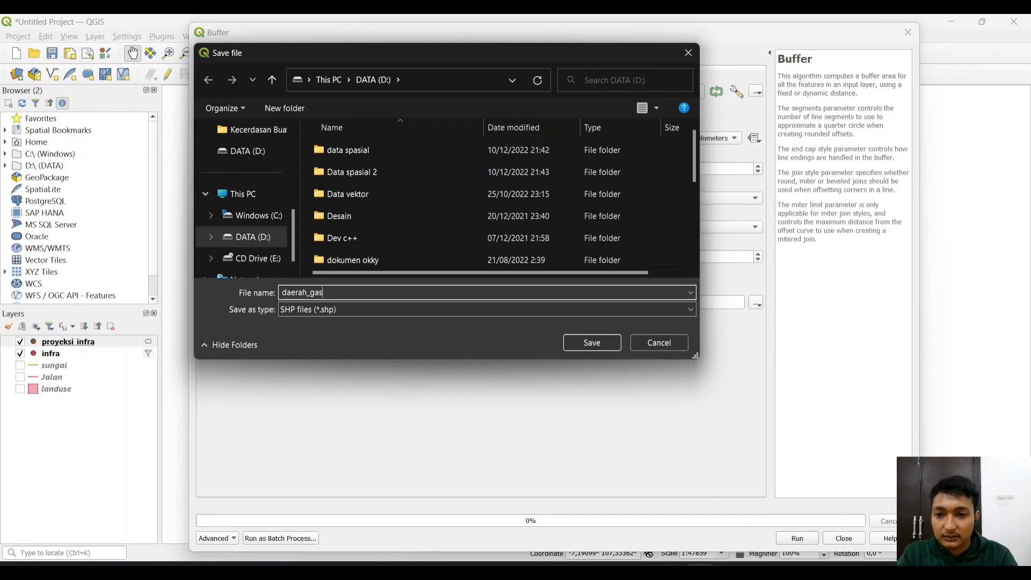
left_click(359, 309)
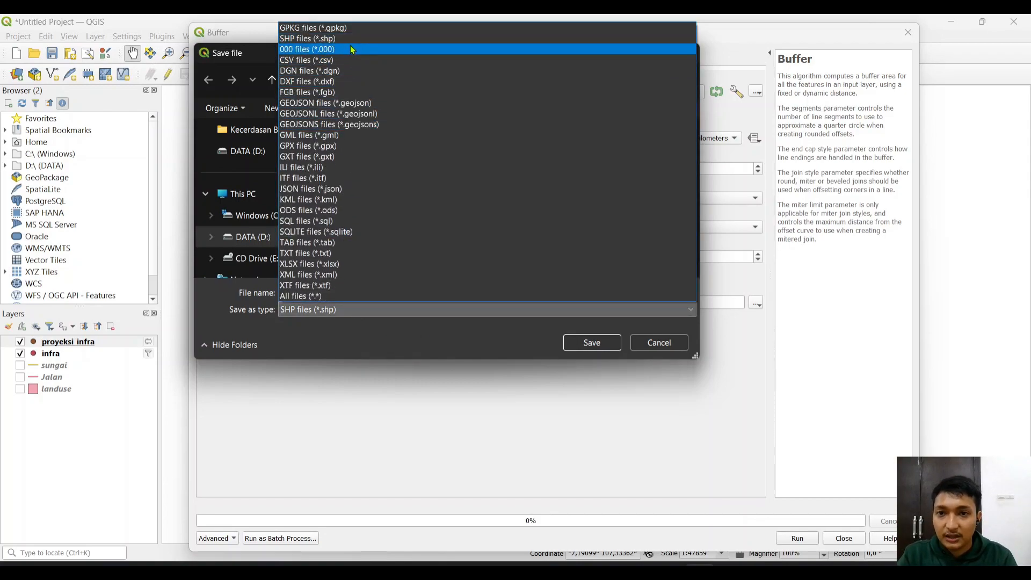
left_click(346, 48)
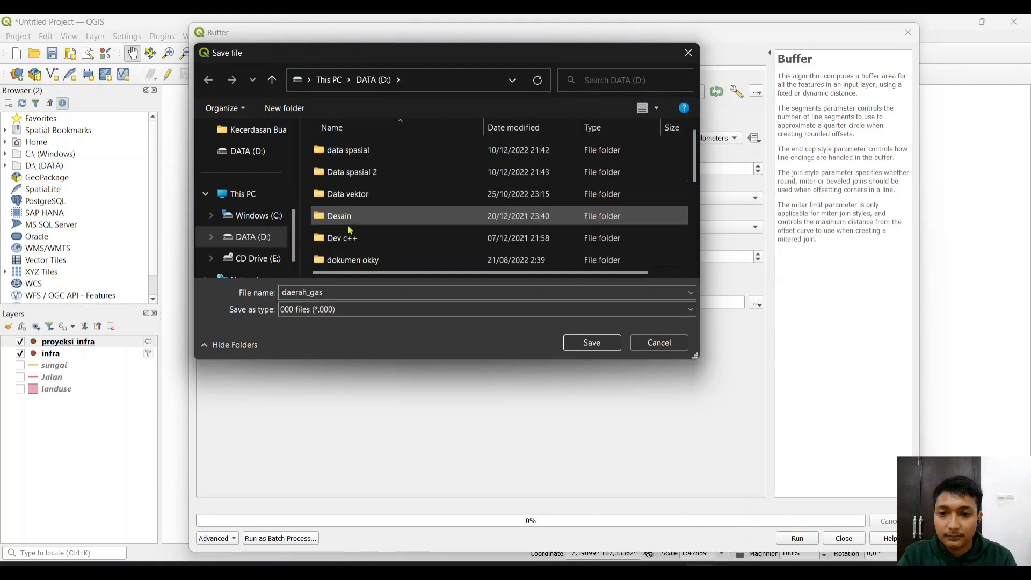
left_click(333, 315)
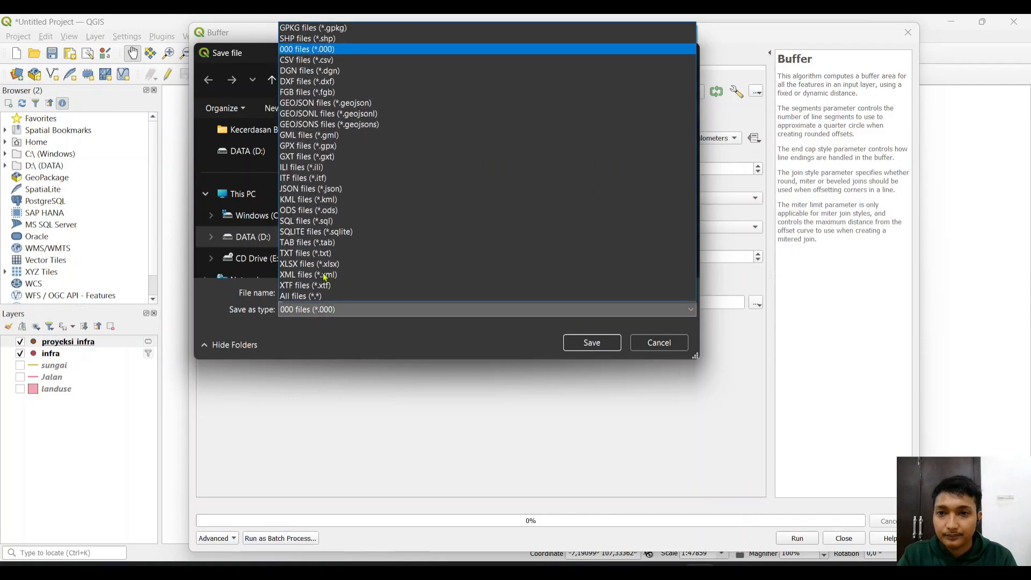
left_click(305, 39)
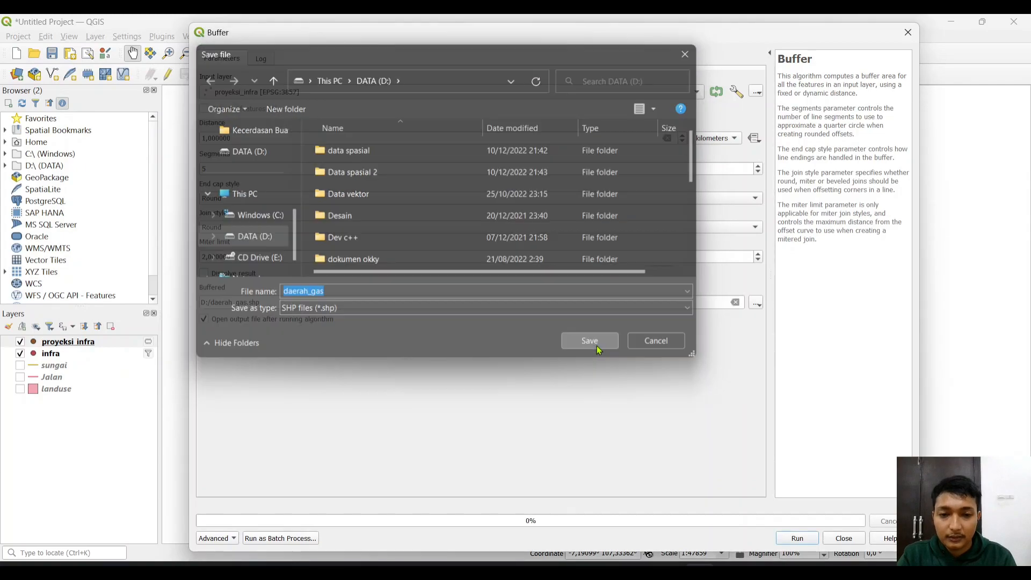
left_click(597, 346)
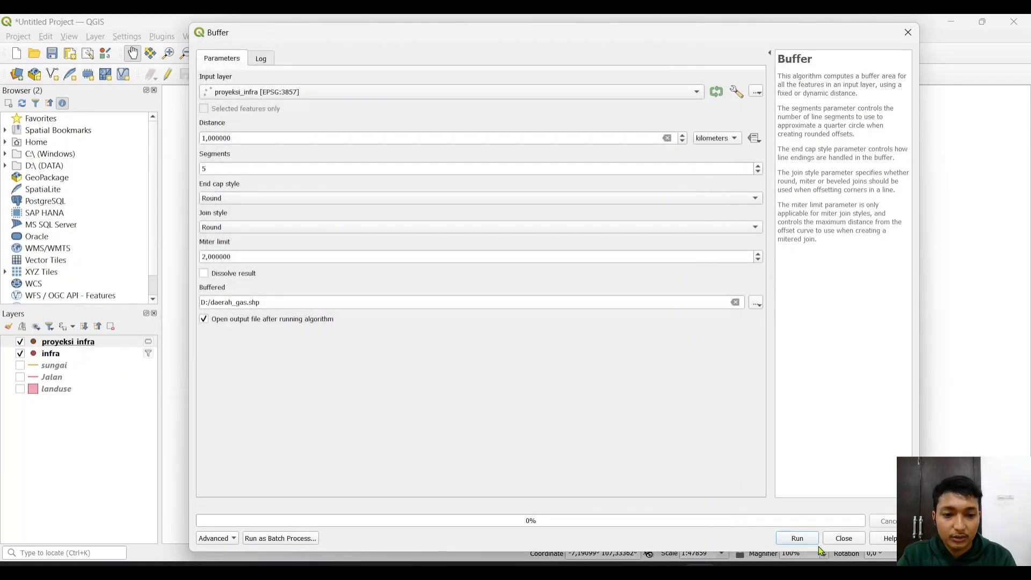
left_click(803, 544)
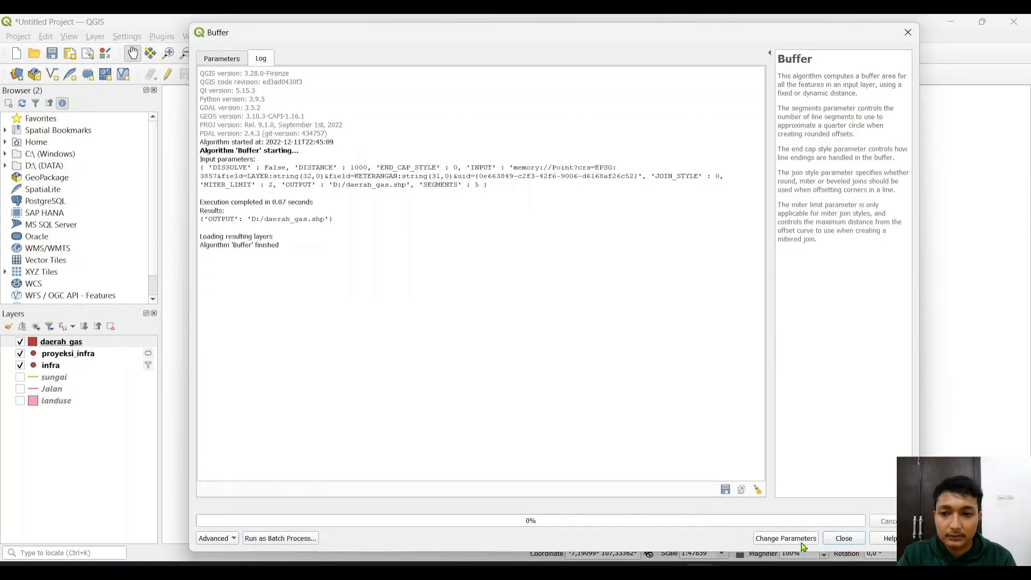
left_click(844, 539)
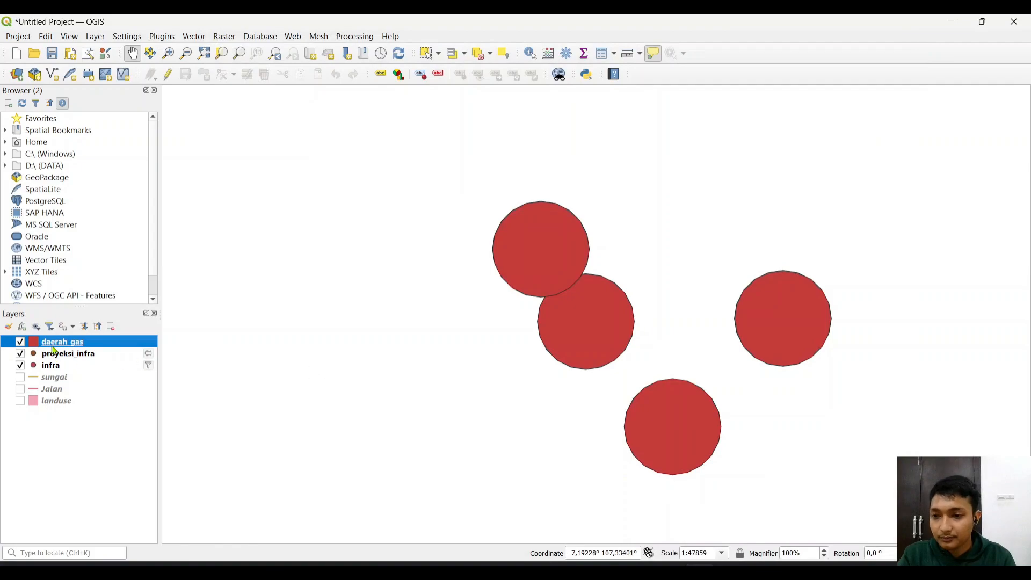
- Place the daerah_gas layer directly above landuse in the layer order, and show sungai instead of infra on the map
left_click_drag(61, 347, 58, 400)
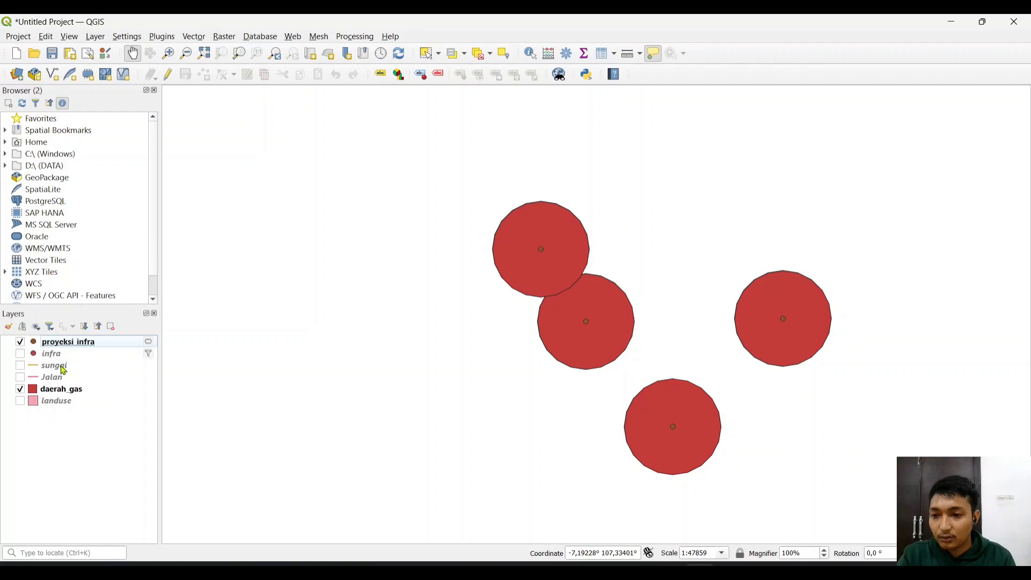
left_click(20, 366)
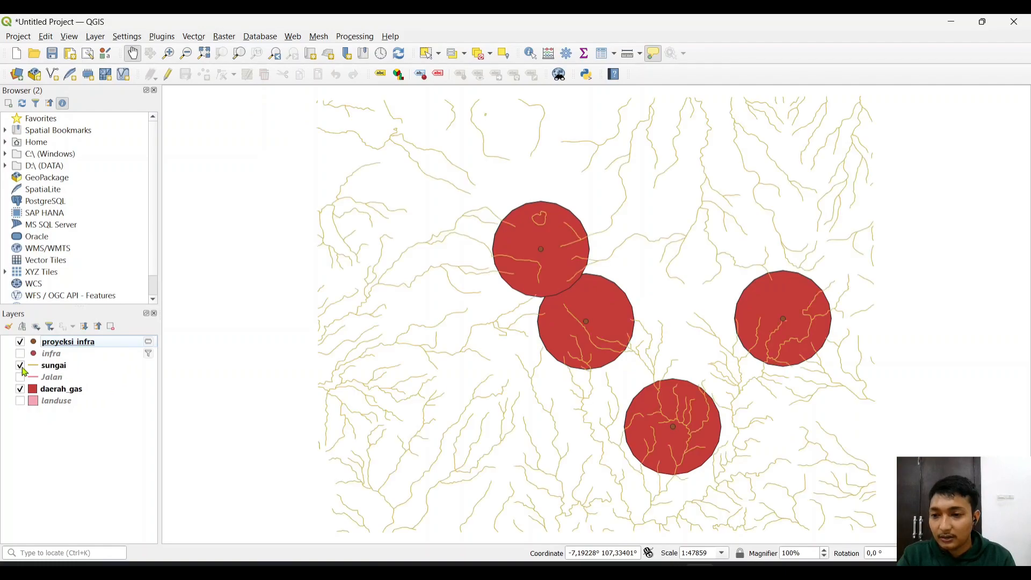
- Reproject the sungai layer to WGS 84 / Pseudo-Mercator (EPSG:3857) as a temporary layer
left_click(51, 367)
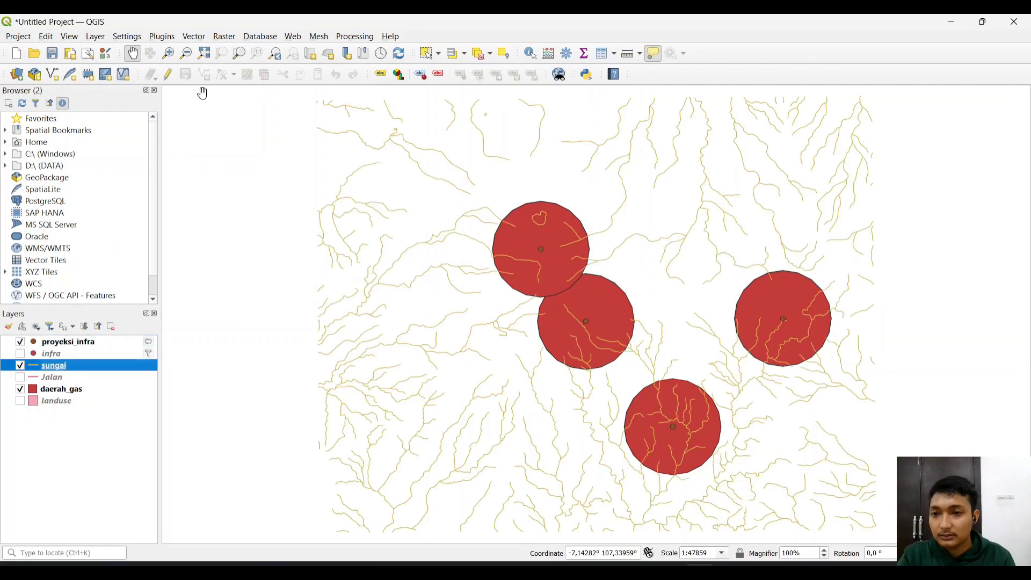
left_click(189, 39)
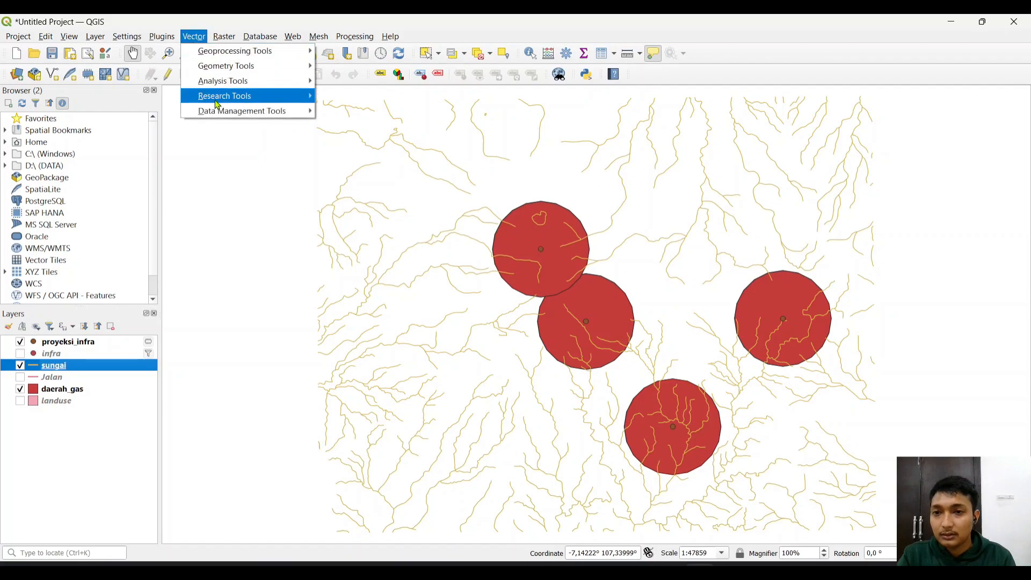
mouse_move(222, 117)
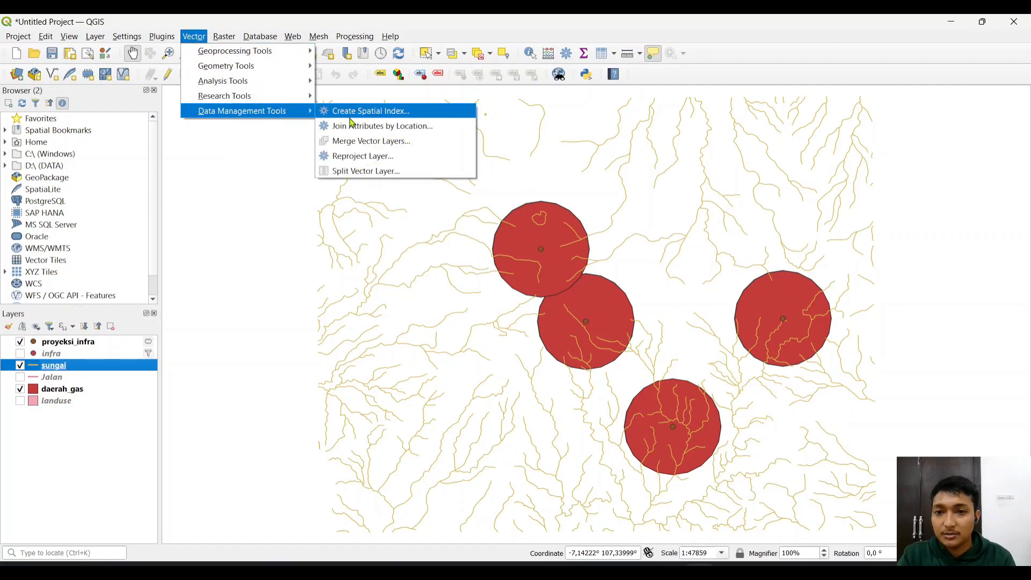
left_click(358, 157)
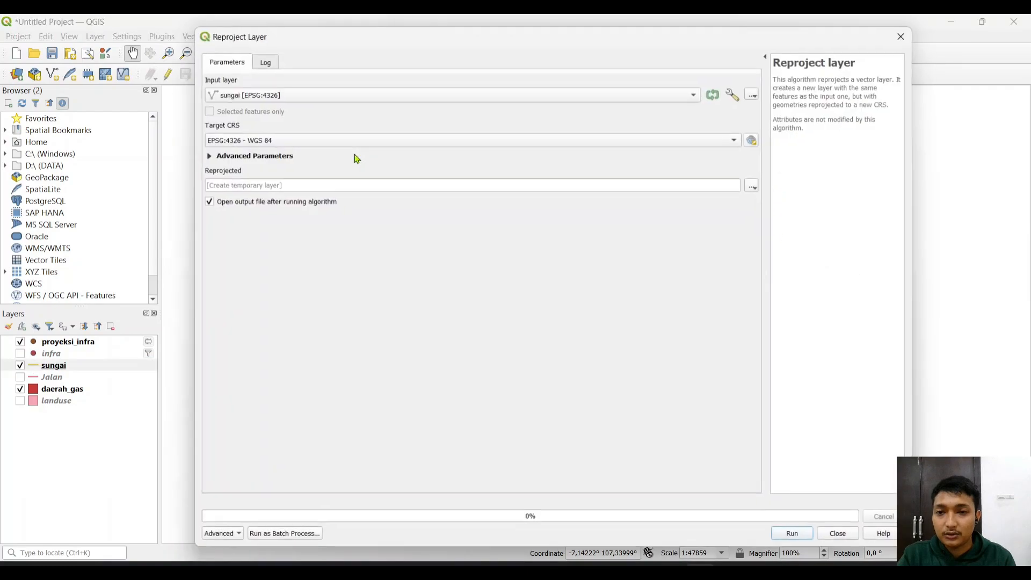
left_click(756, 140)
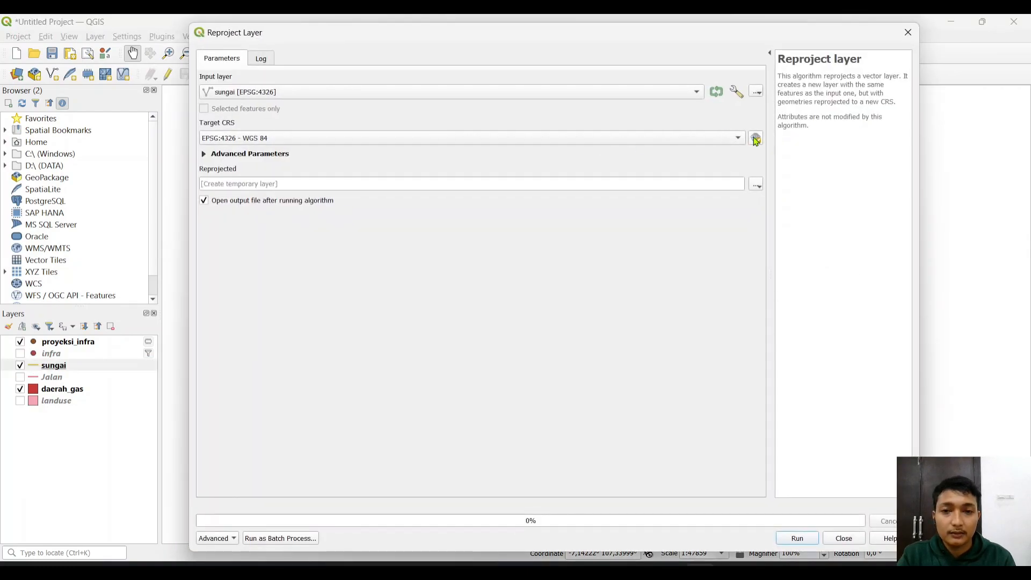
left_click(419, 149)
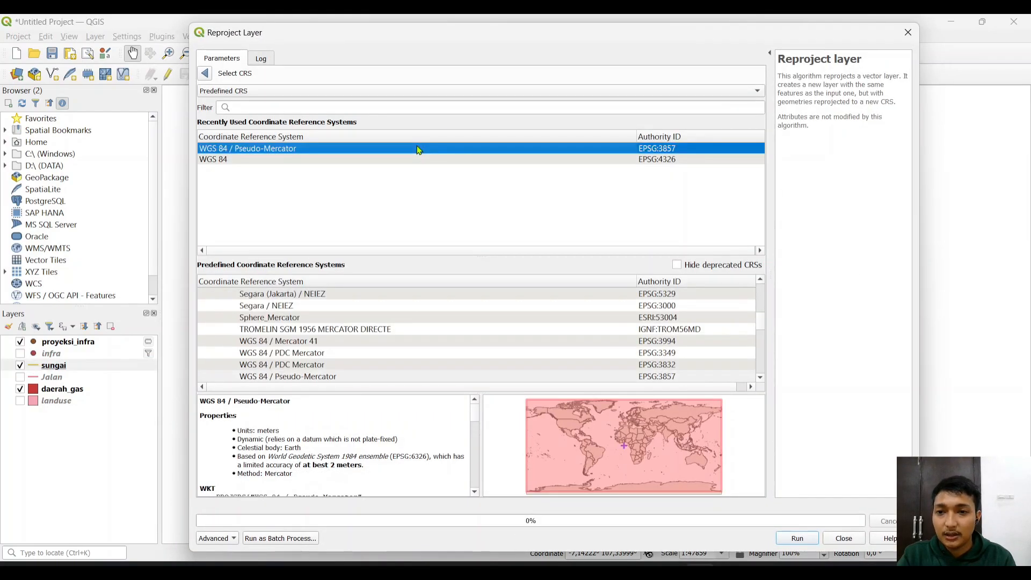
left_click(793, 544)
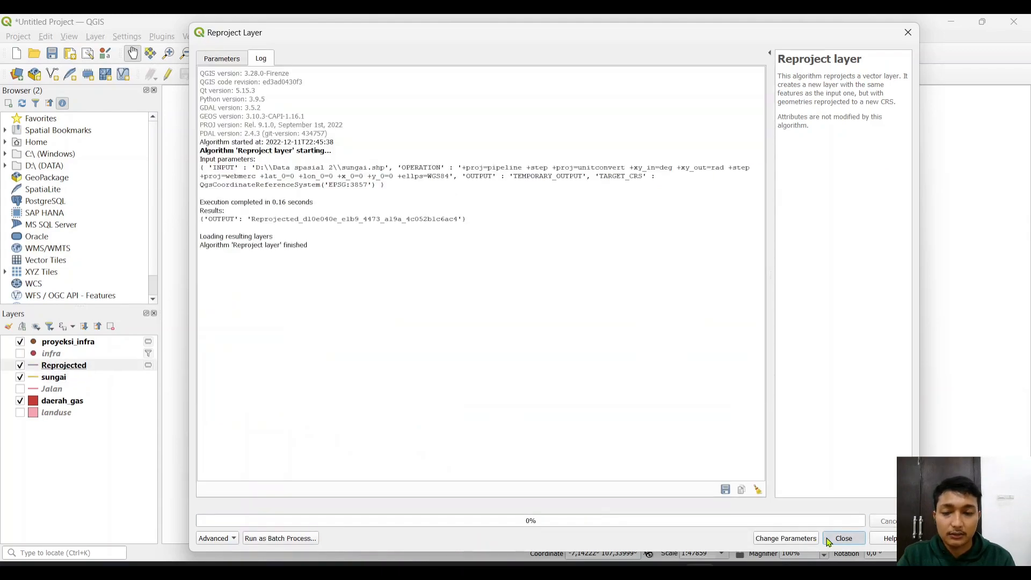
left_click(843, 538)
- Rename the reprojected river layer to proyeksi_sungai
right_click(78, 369)
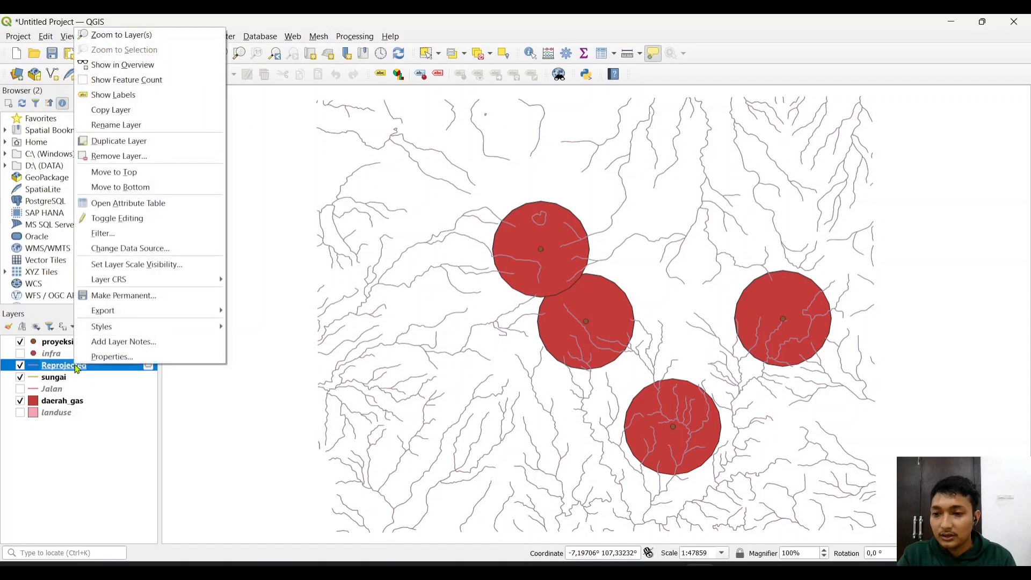
left_click(124, 129)
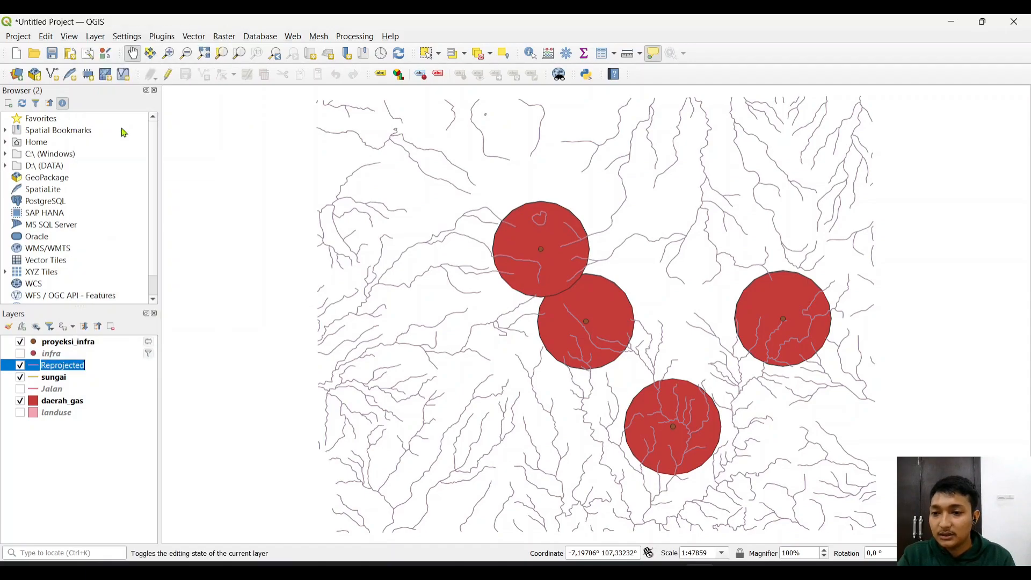
type("proyeksi_sungai")
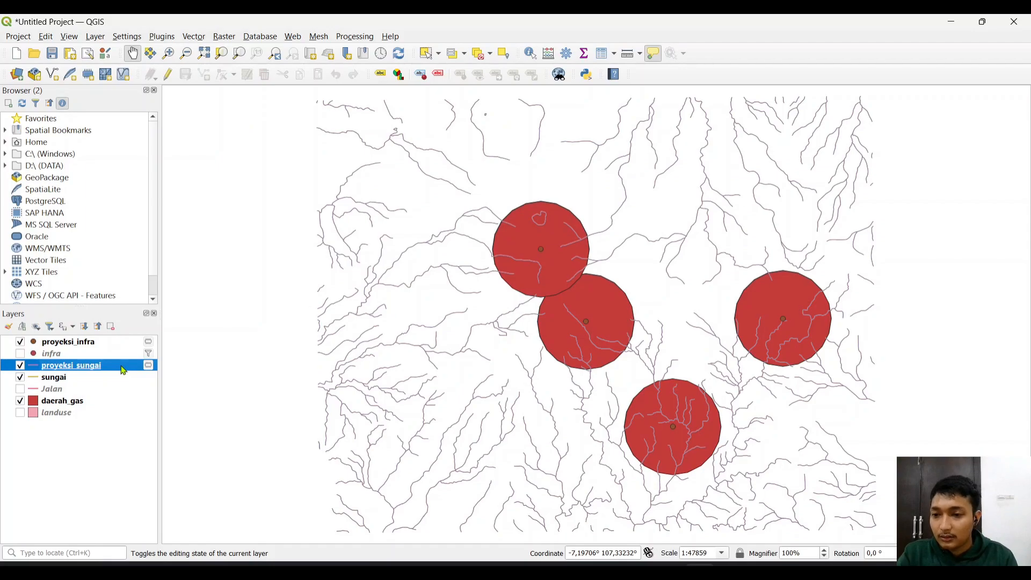
- Set up a Buffer of the proyeksi_sungai layer with a distance of 10 meters
left_click(194, 36)
mouse_move(274, 57)
left_click(339, 51)
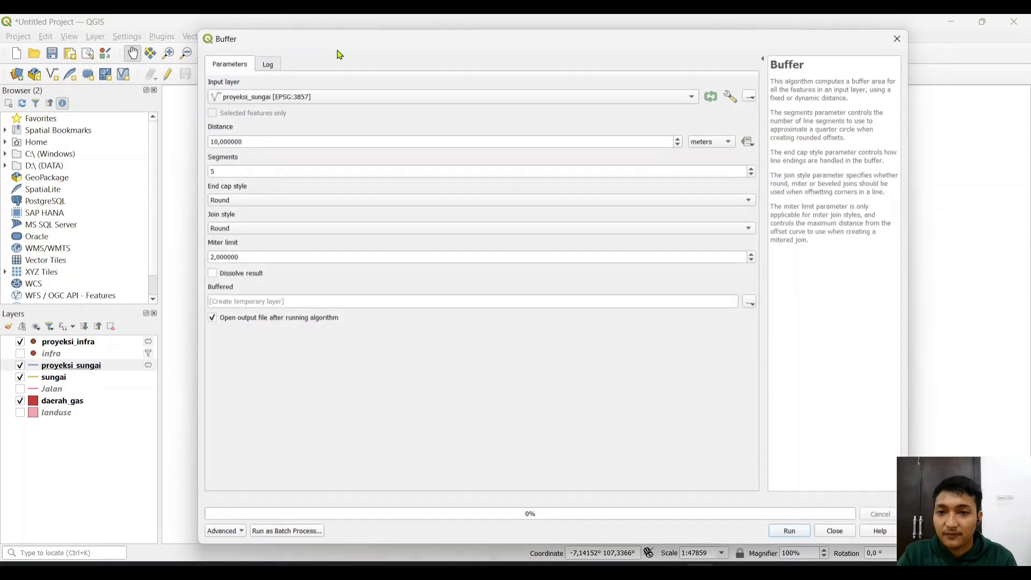
left_click(702, 135)
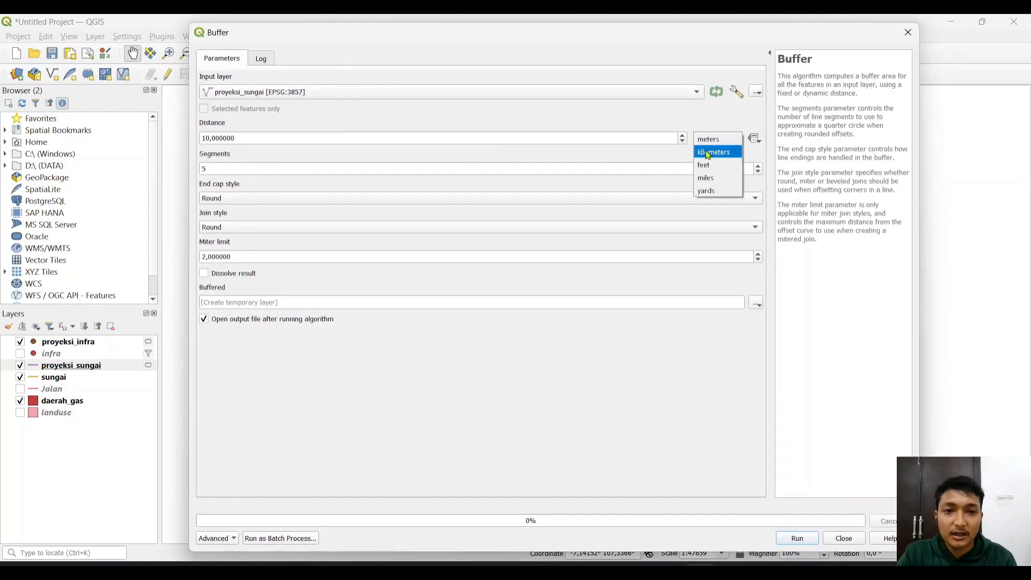
left_click(712, 141)
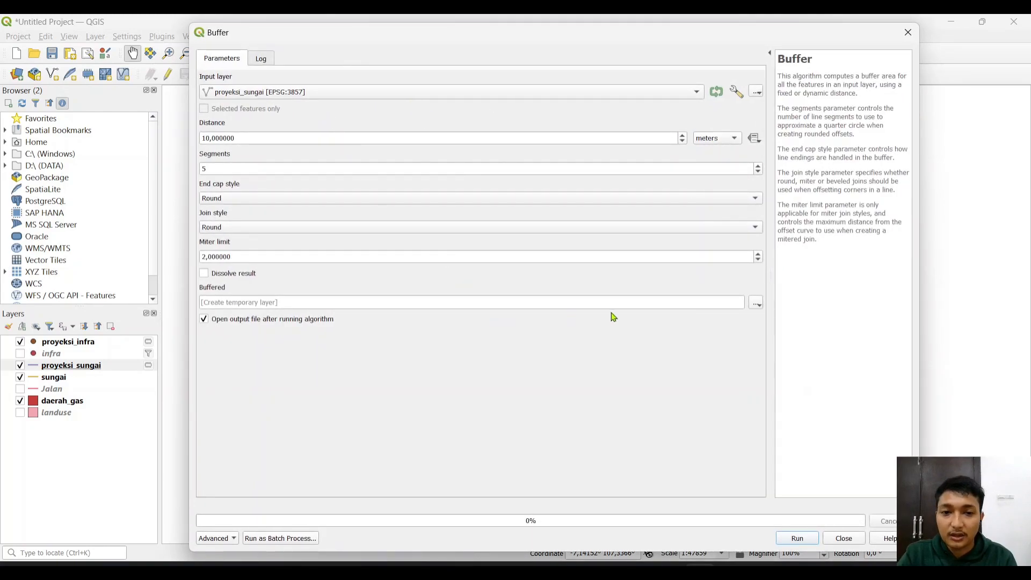
- Run the river buffer with its output saved as the shapefile tepi_sungai on drive D
left_click(761, 306)
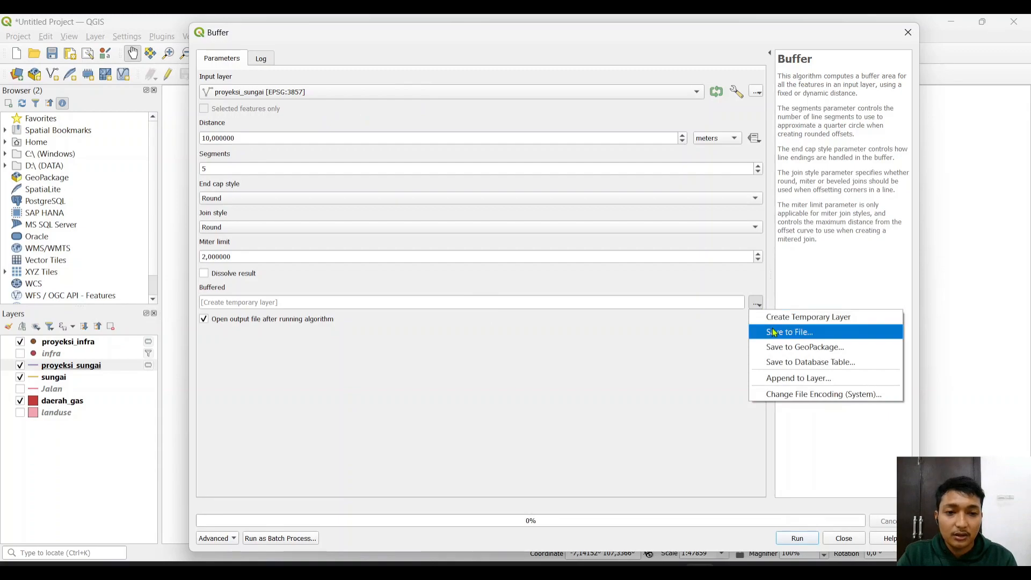
left_click(775, 333)
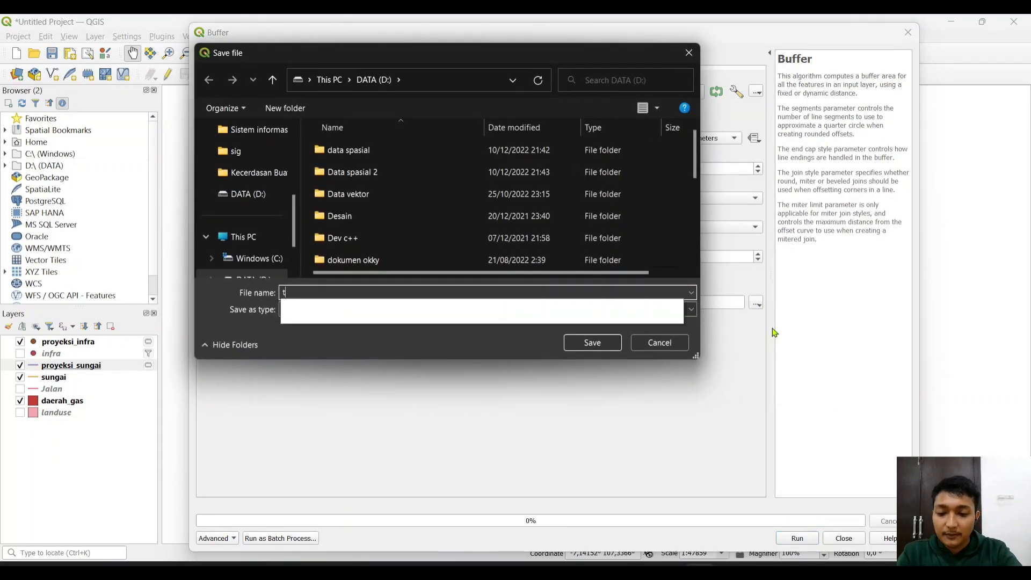
type("tepi_sungai")
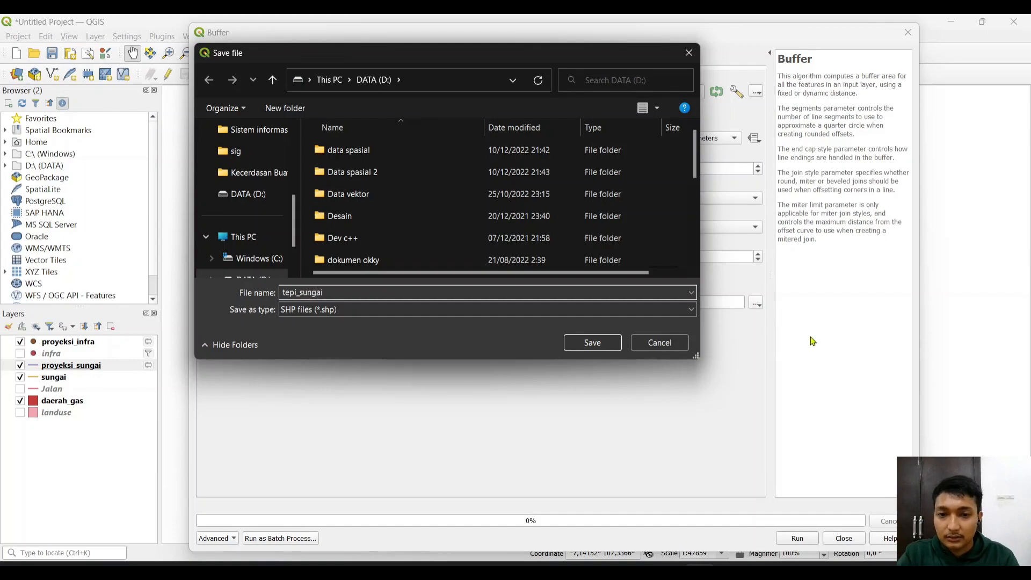
left_click(611, 342)
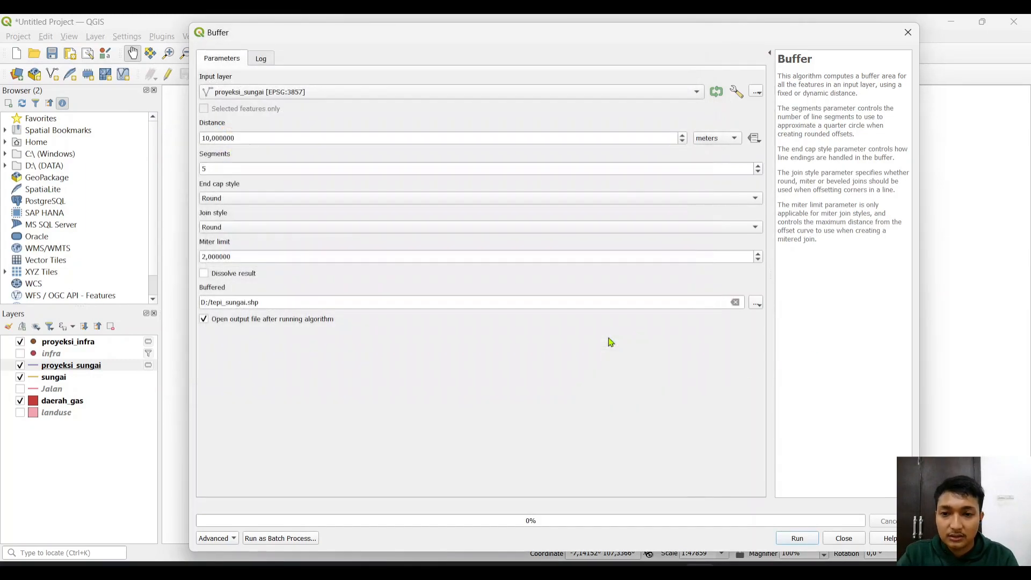
left_click(798, 539)
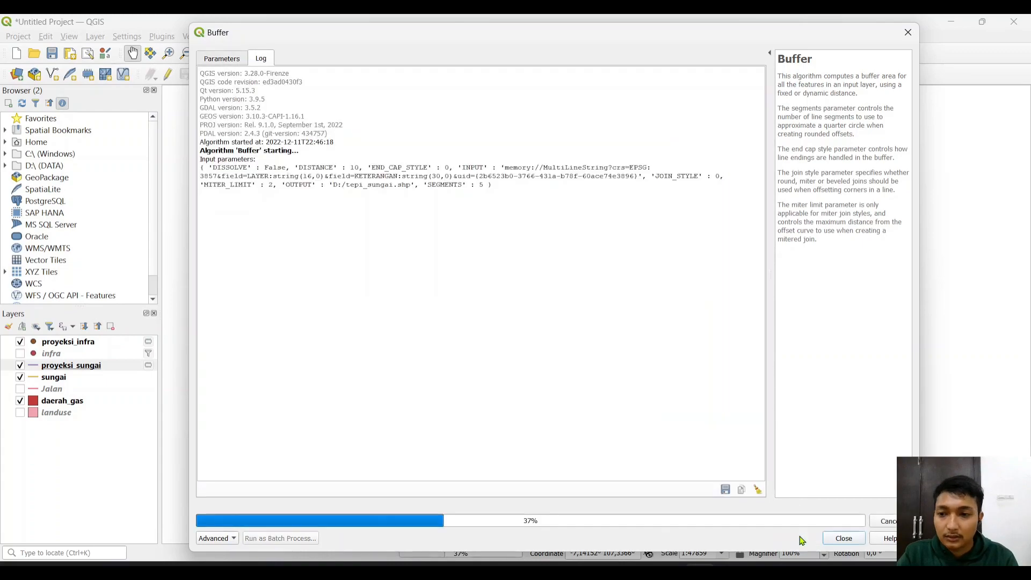
left_click(843, 539)
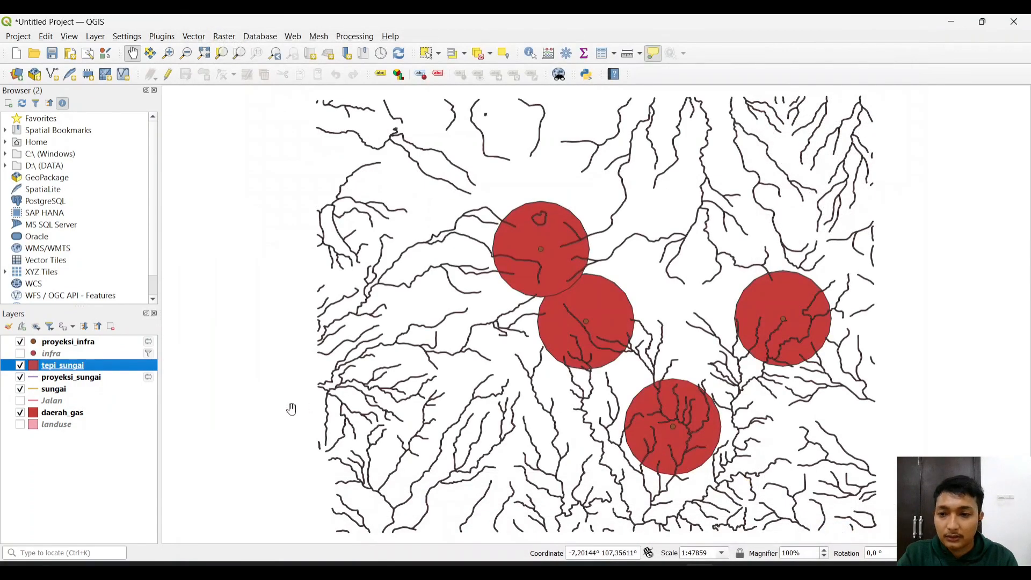
- Place the tepi_sungai layer directly below daerah_gas in the layer order, and show Jalan instead of sungai on the map
left_click_drag(51, 371, 54, 419)
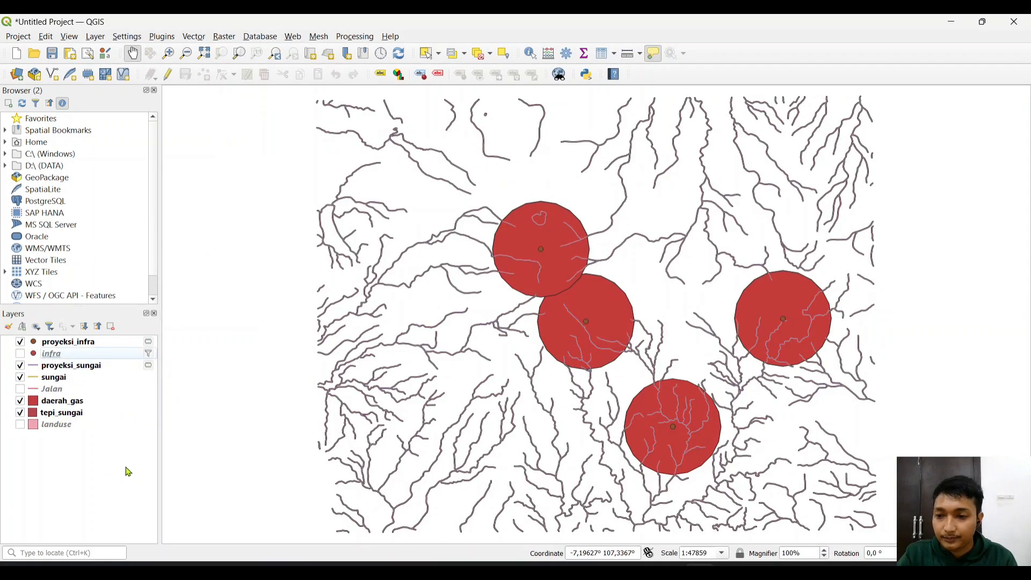
left_click(20, 378)
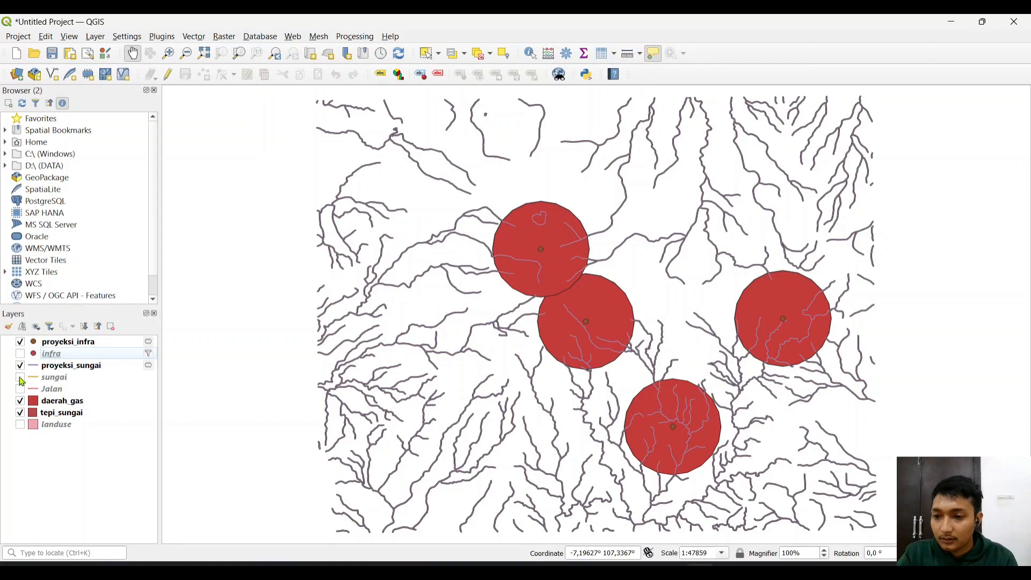
left_click(54, 389)
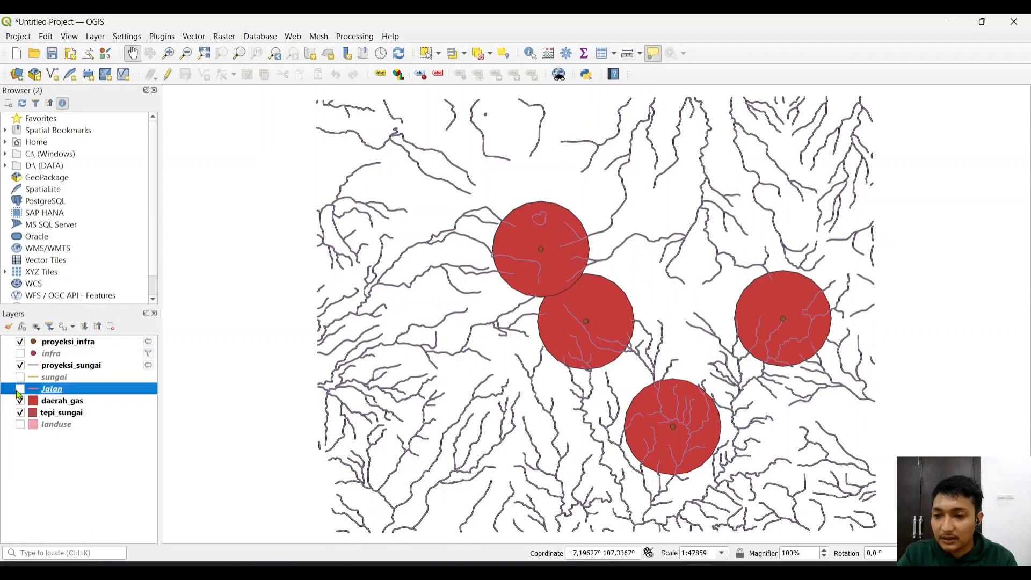
left_click(19, 391)
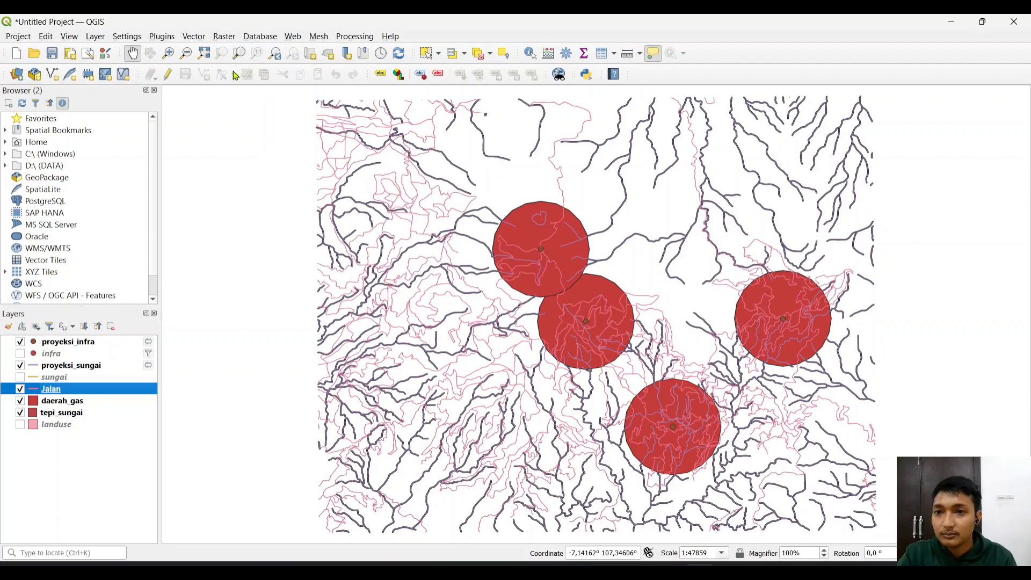
- Reproject the Jalan layer to WGS 84 / Pseudo-Mercator (EPSG:3857) as a temporary layer
left_click(194, 36)
mouse_move(263, 52)
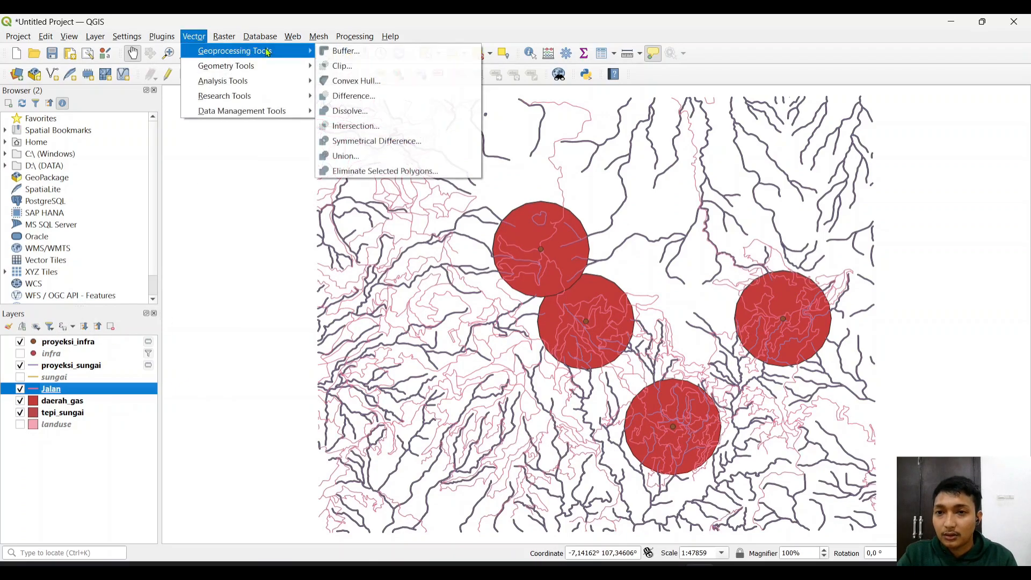
mouse_move(260, 117)
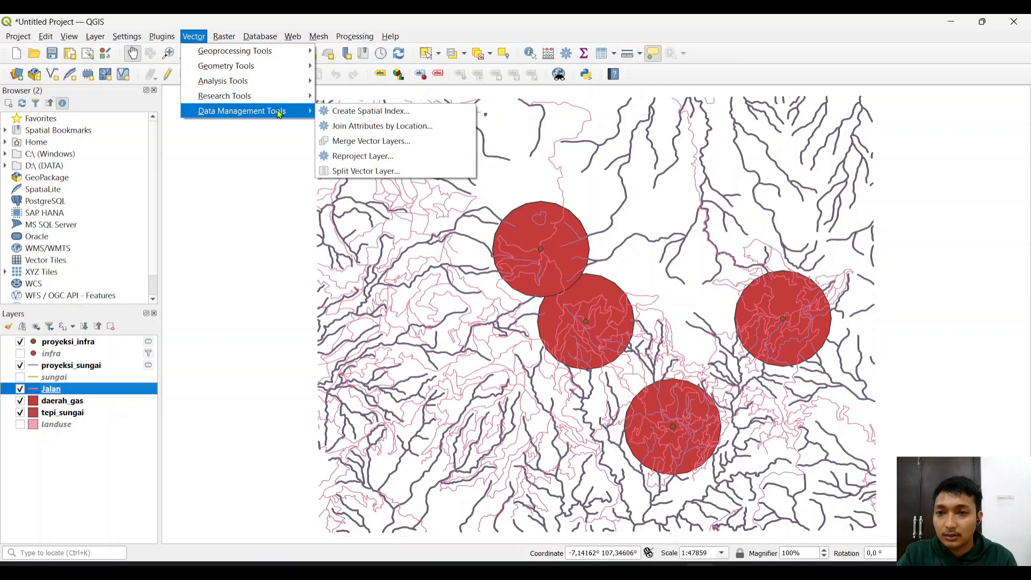
left_click(342, 157)
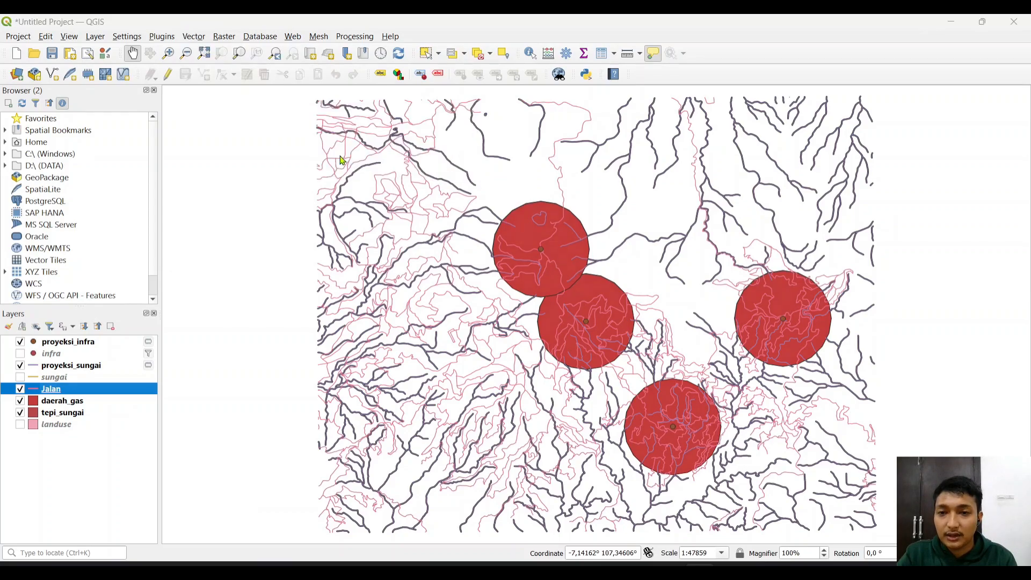
left_click(756, 139)
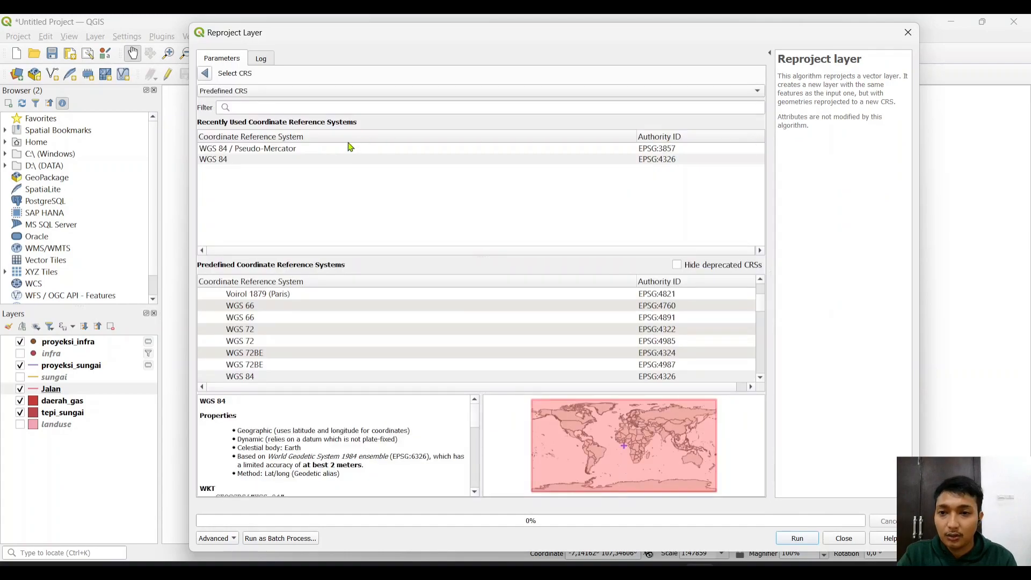
left_click(334, 150)
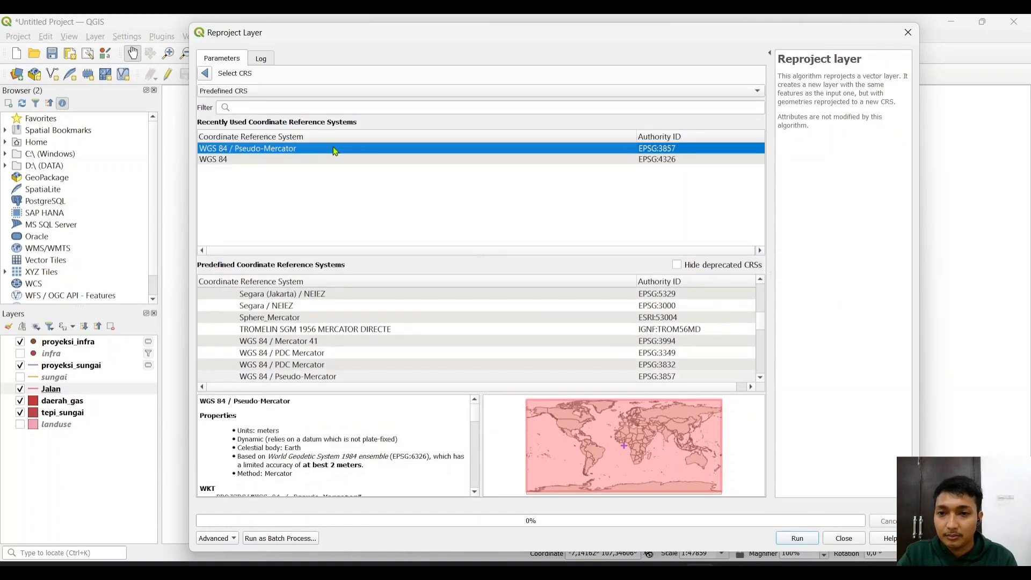
left_click(799, 539)
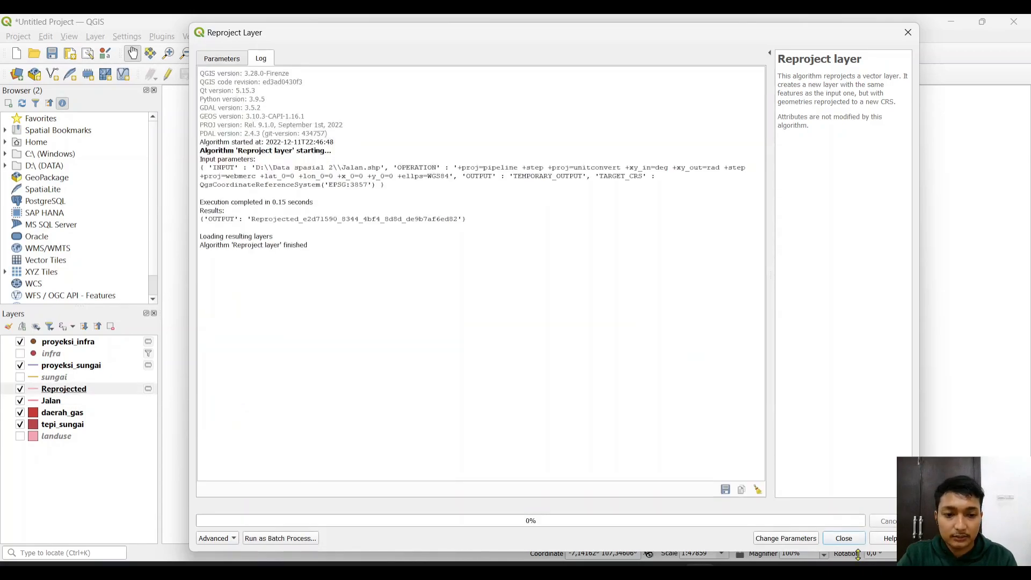
left_click(843, 538)
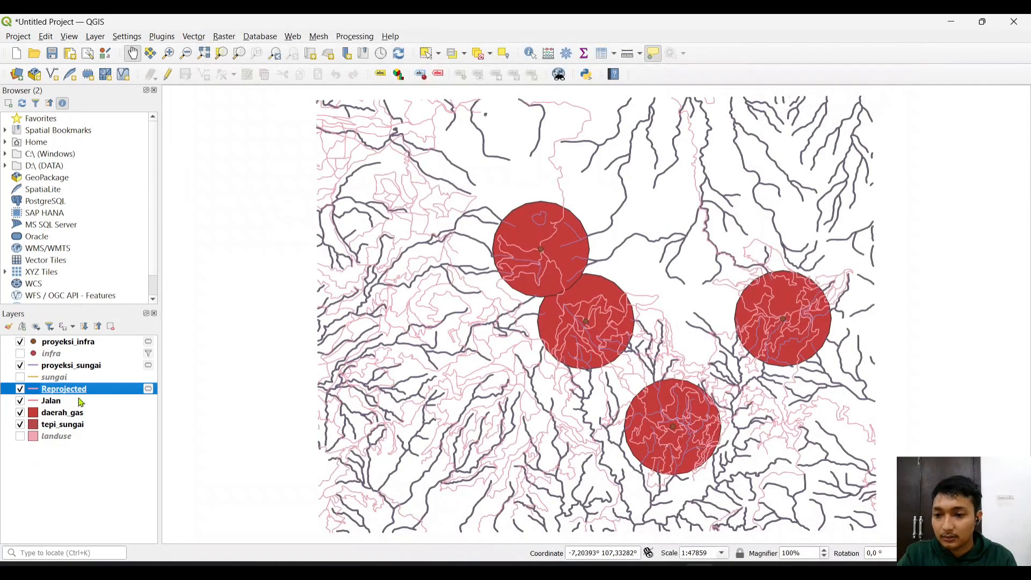
- Rename the reprojected road layer to proyeksi_jalan and hide the original Jalan layer
right_click(88, 396)
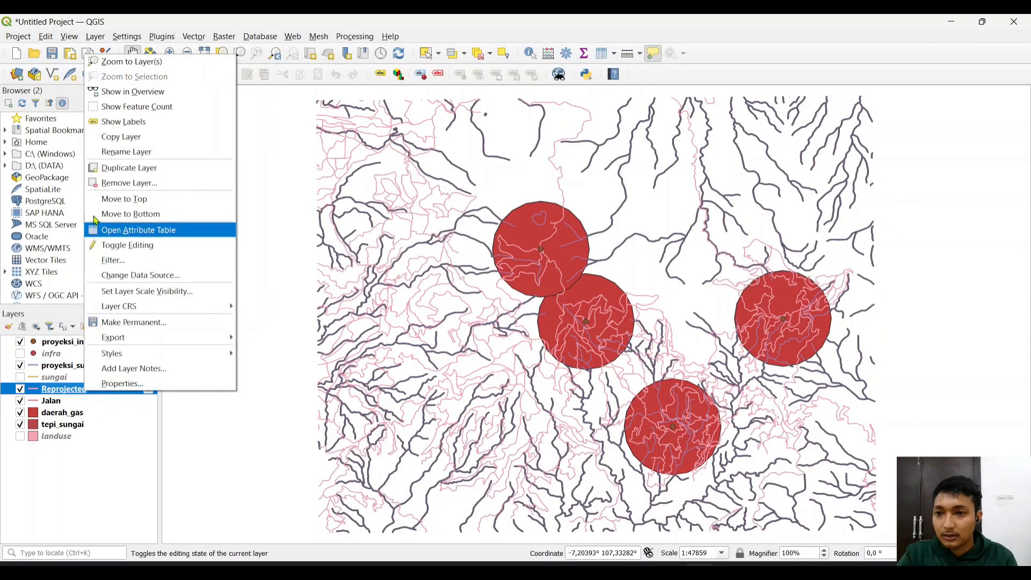
left_click(110, 153)
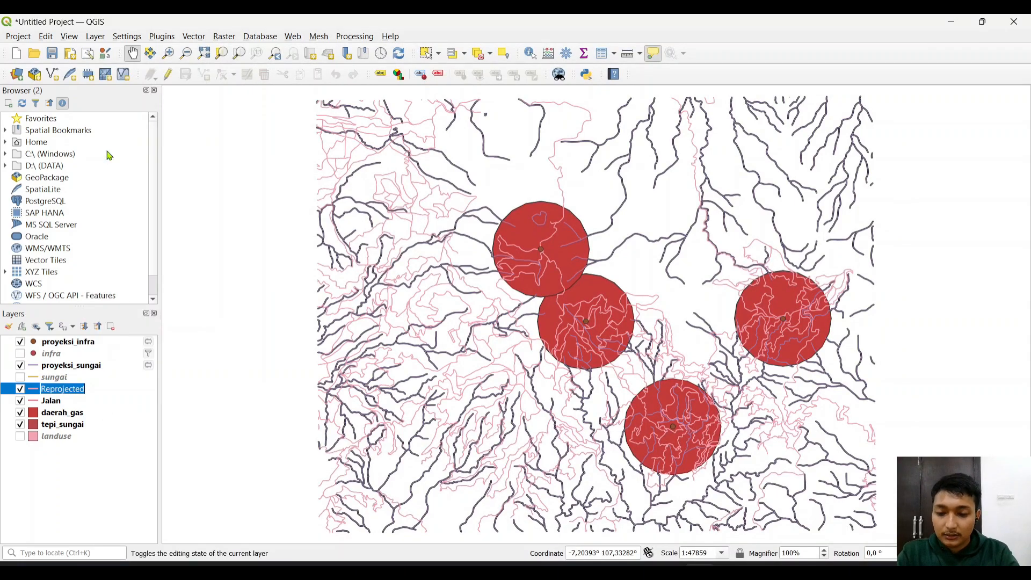
type("proyeksi_jalan")
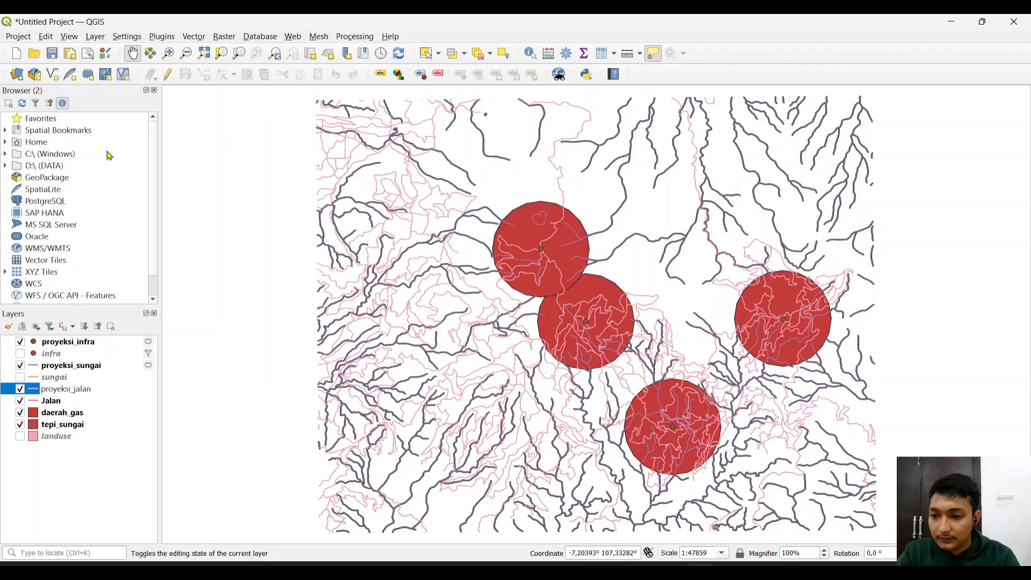
key("Return")
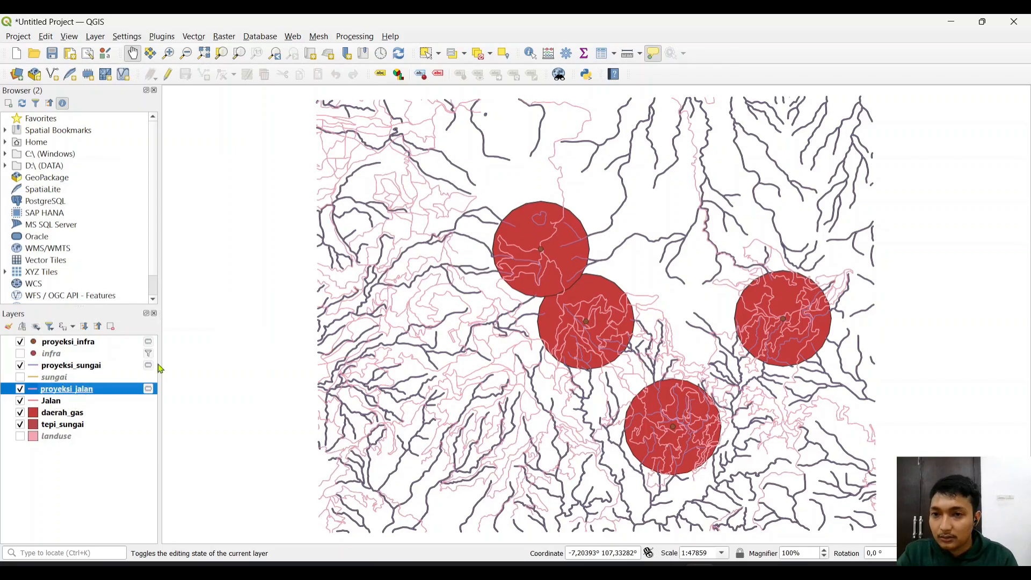
left_click(21, 402)
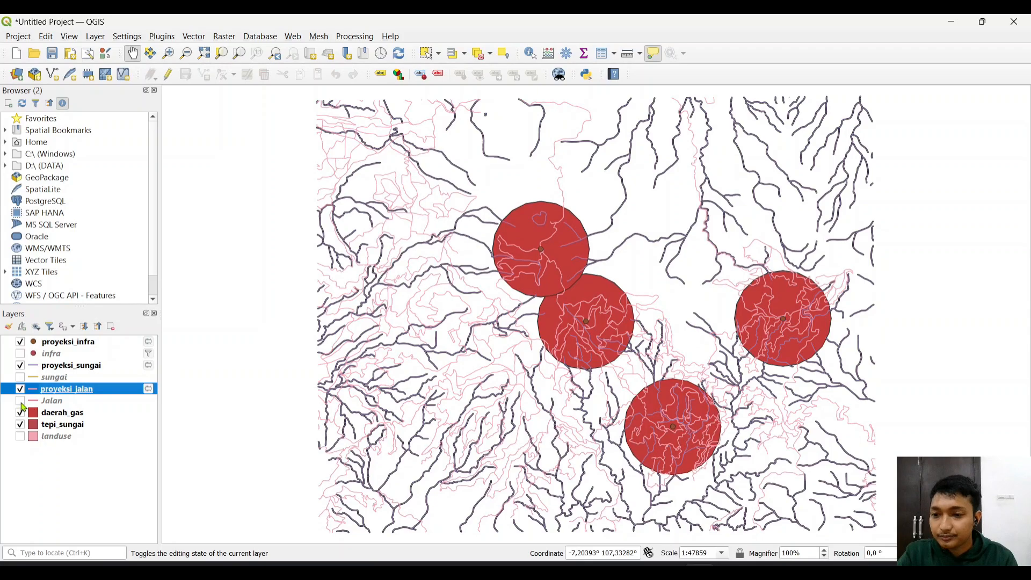
- Buffer the proyeksi_jalan layer by 10 meters and save the result as the shapefile tepi_jalan on drive D
left_click(196, 39)
mouse_move(239, 52)
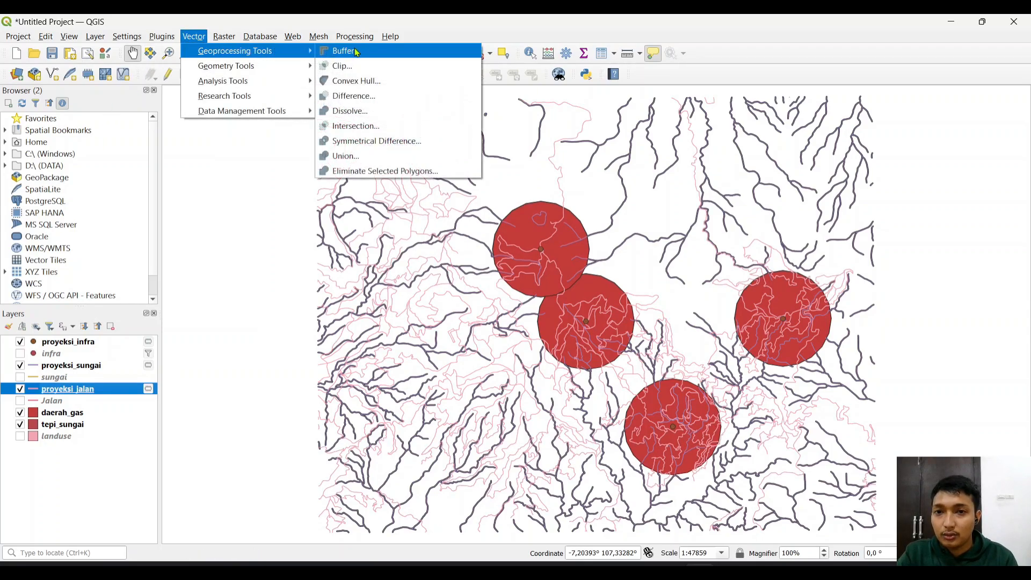
left_click(357, 52)
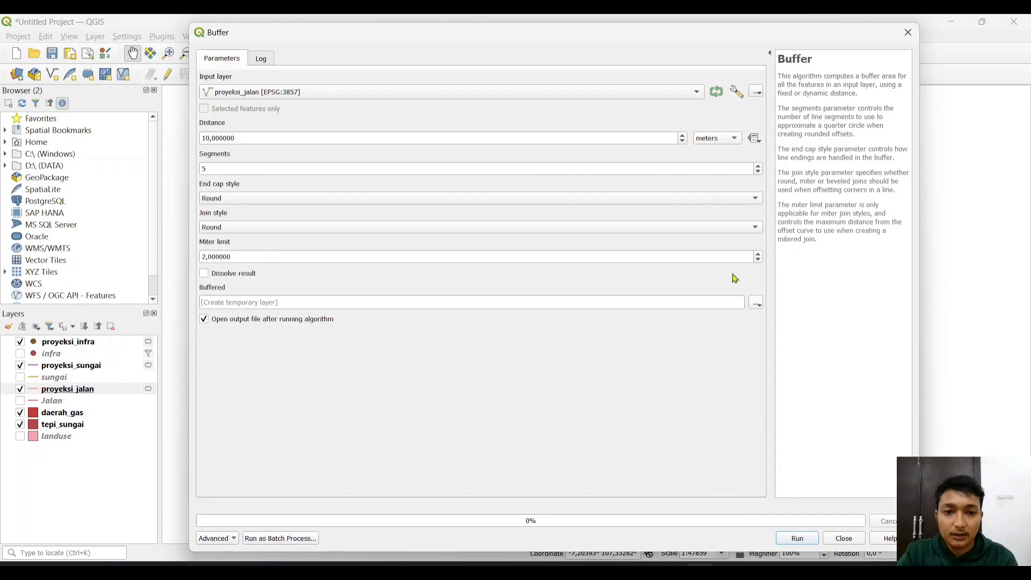
left_click(757, 304)
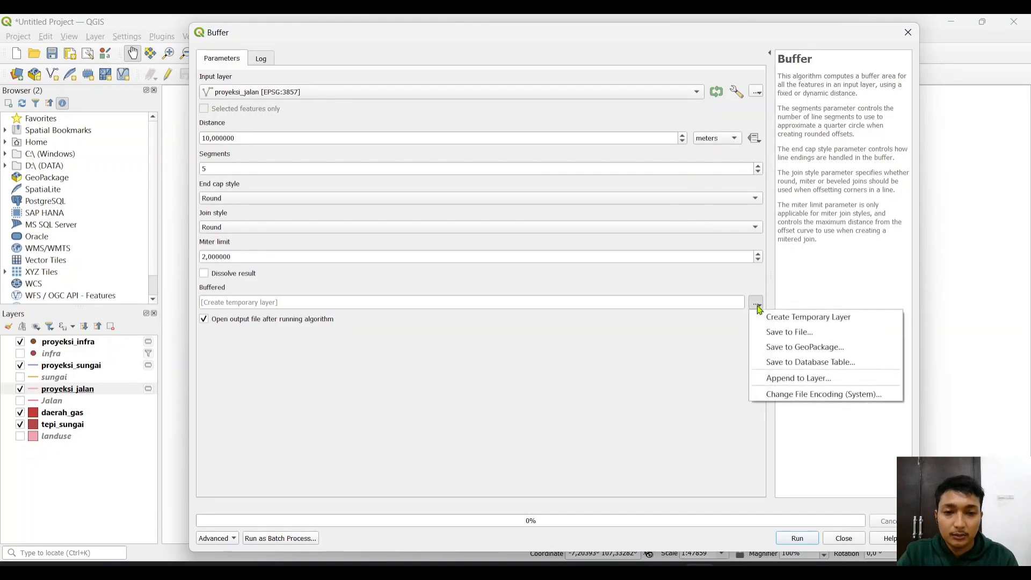
left_click(777, 334)
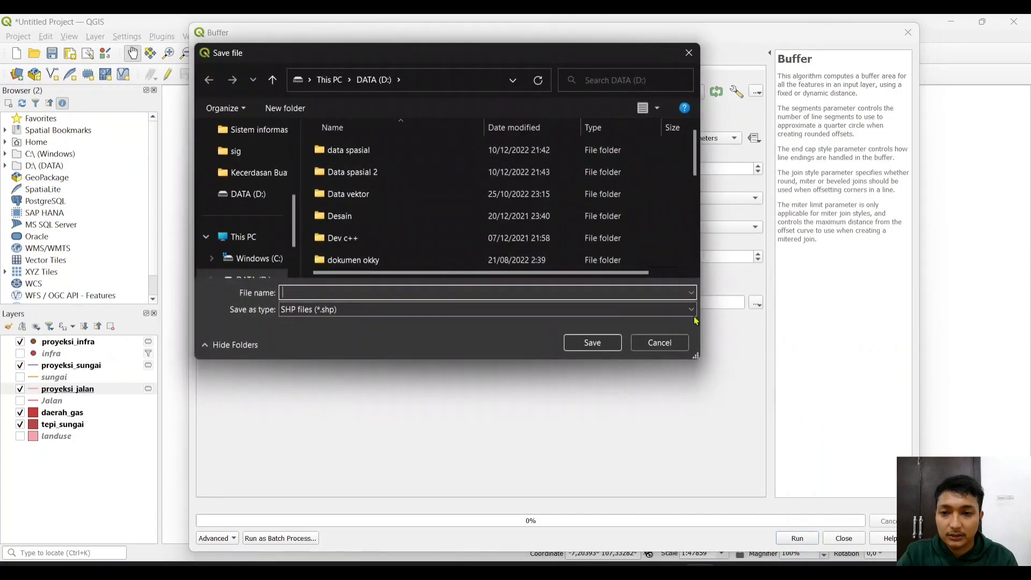
type("tep")
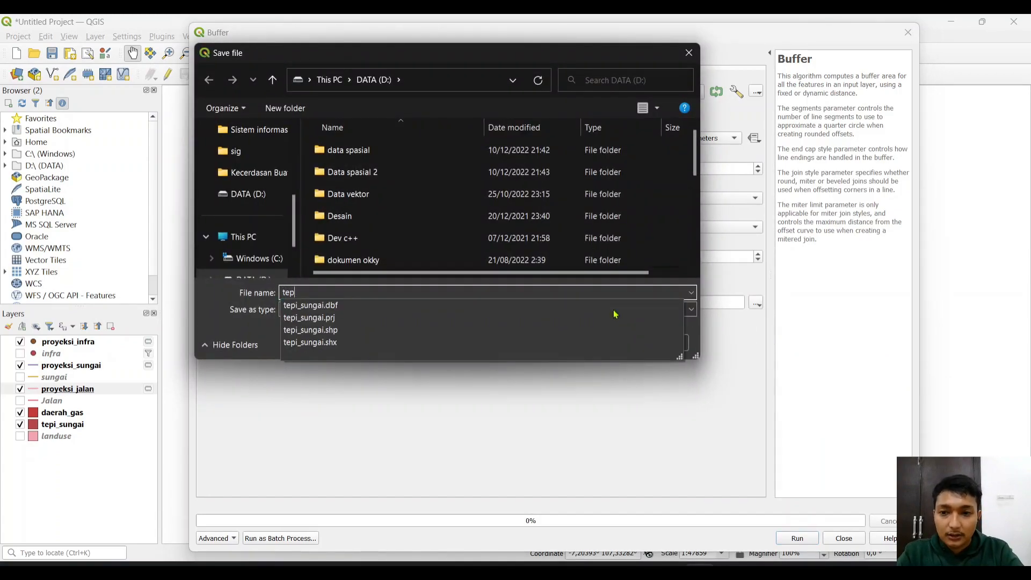
type("i_")
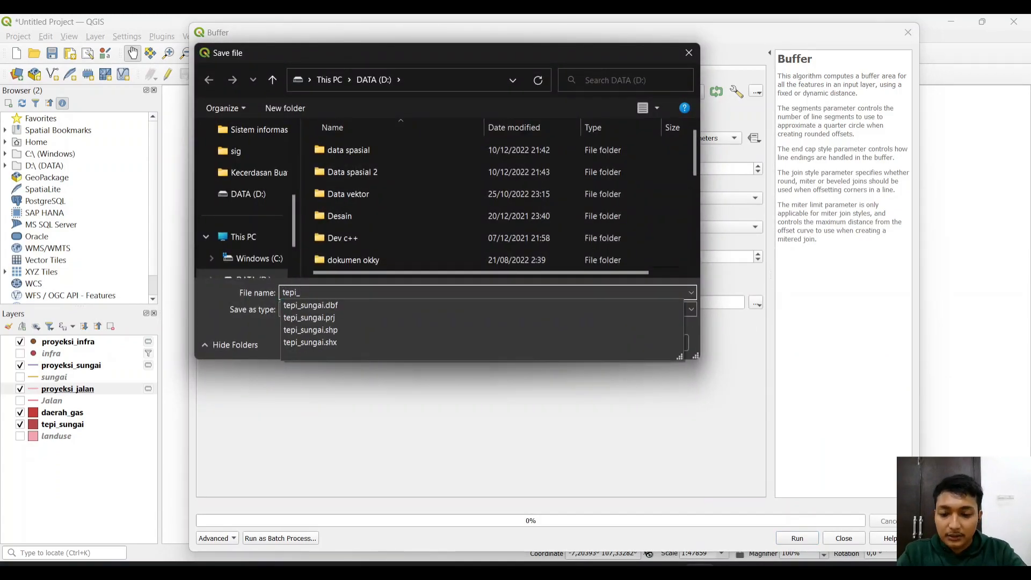
type("jalan")
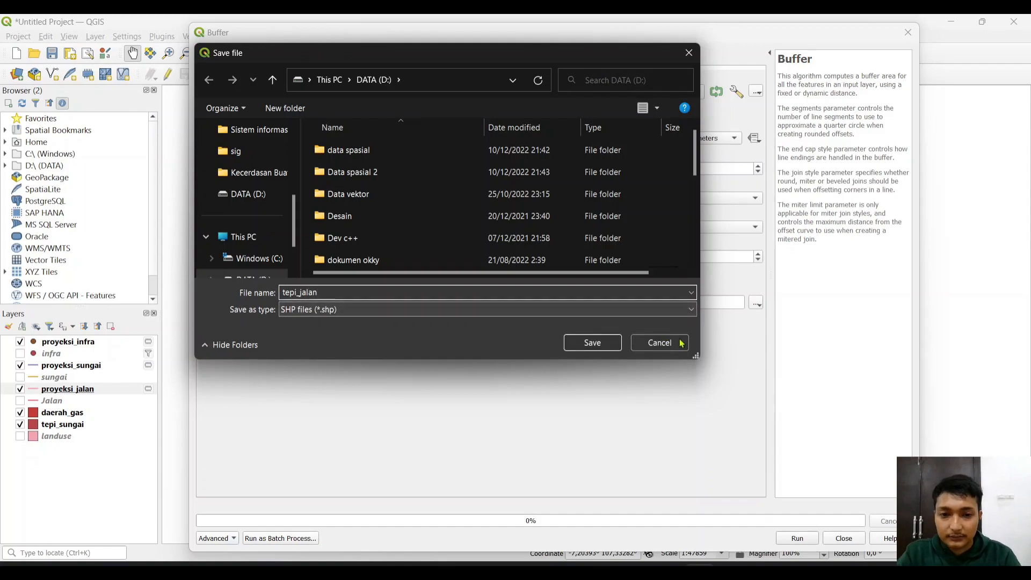
left_click(592, 342)
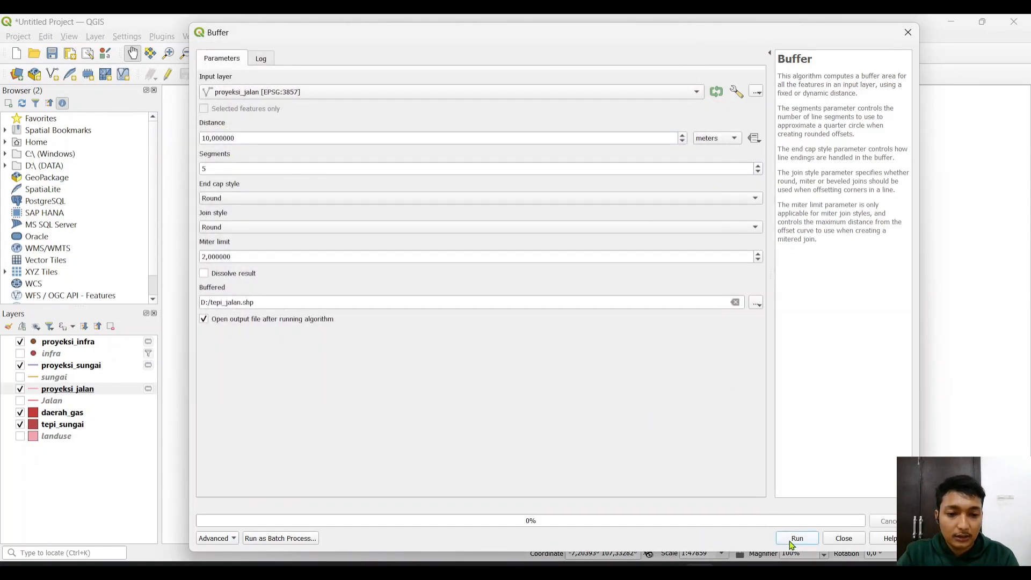
left_click(797, 539)
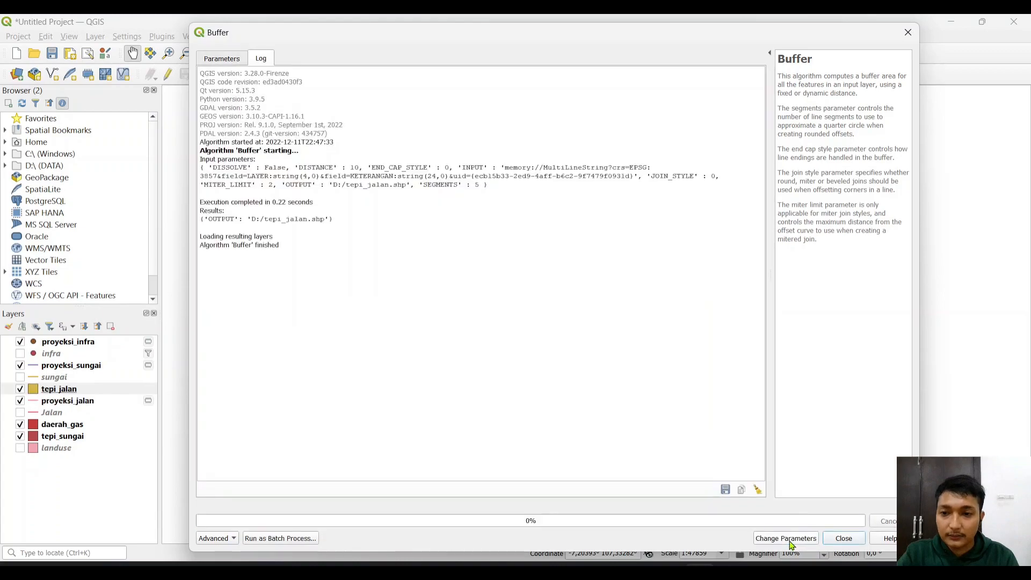
left_click(843, 538)
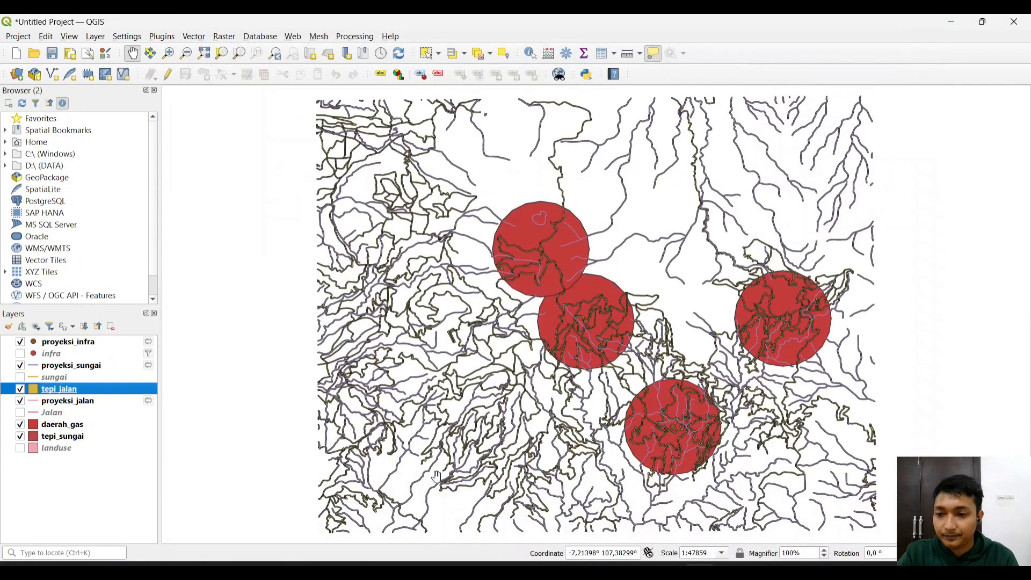
- Place the tepi_jalan layer directly above daerah_gas in the layer order, and briefly toggle proyeksi_infra to check its points
left_click_drag(95, 390, 86, 419)
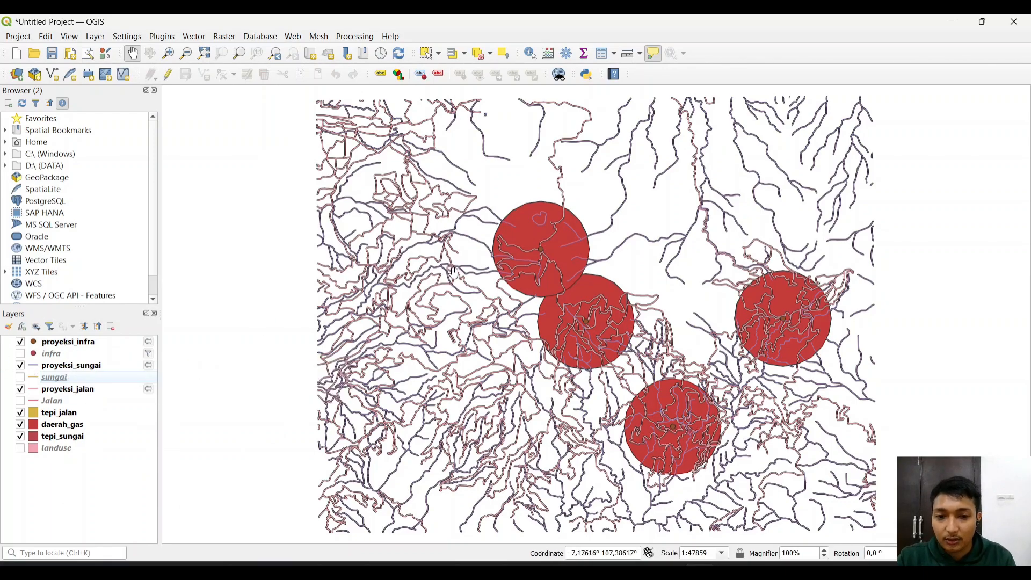
scroll(454, 272, "up", 1)
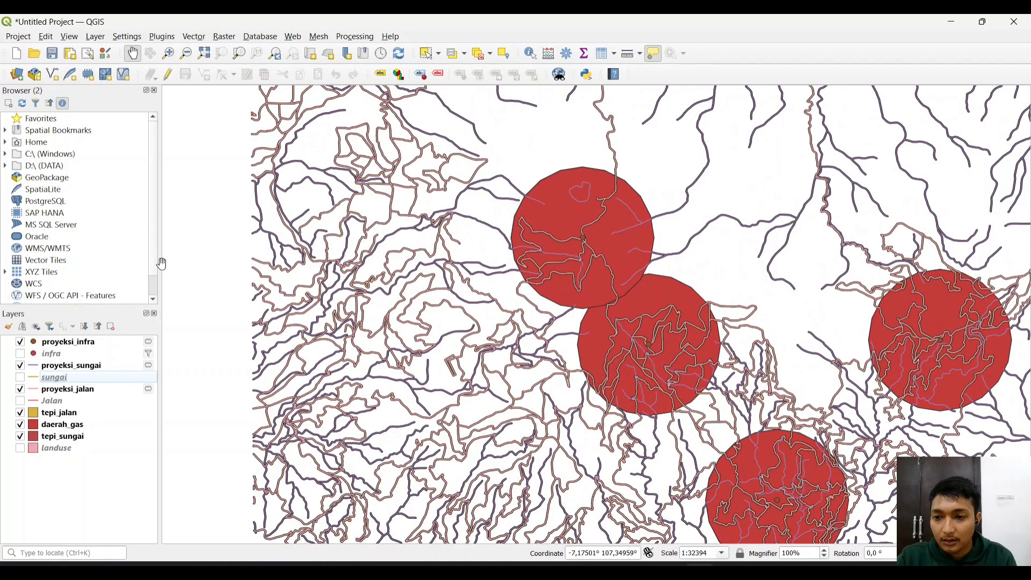
left_click(20, 342)
left_click(20, 344)
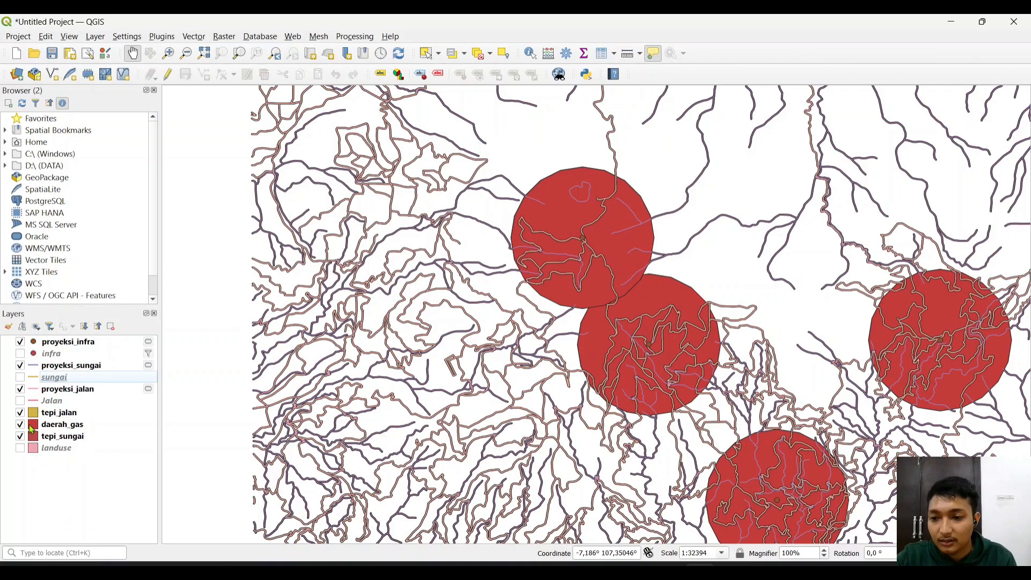
- Toggle the tepi_sungai, daerah_gas and tepi_jalan layers in turn to compare the river, gas and road buffers on the map
left_click(19, 436)
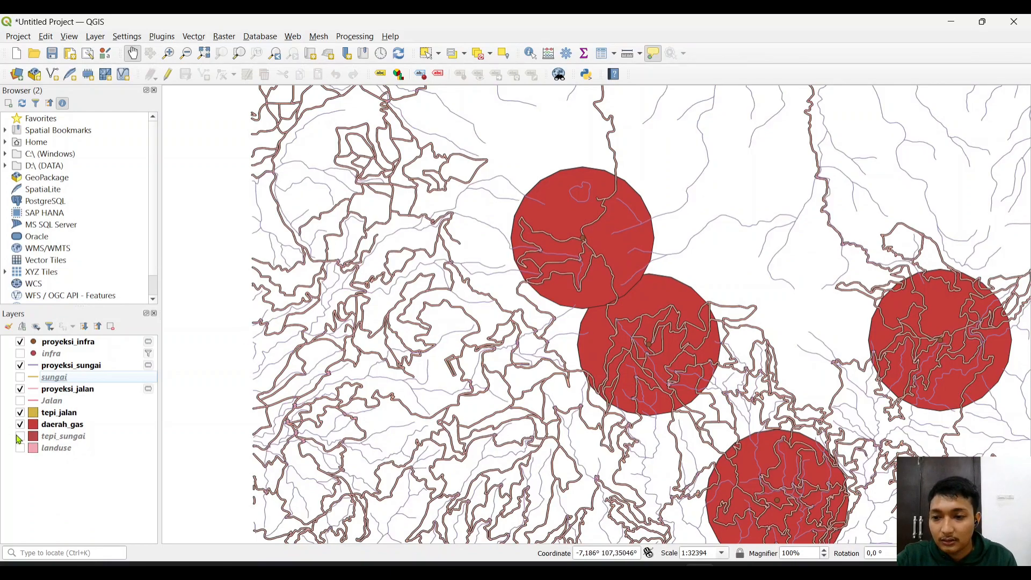
left_click(20, 437)
left_click(20, 427)
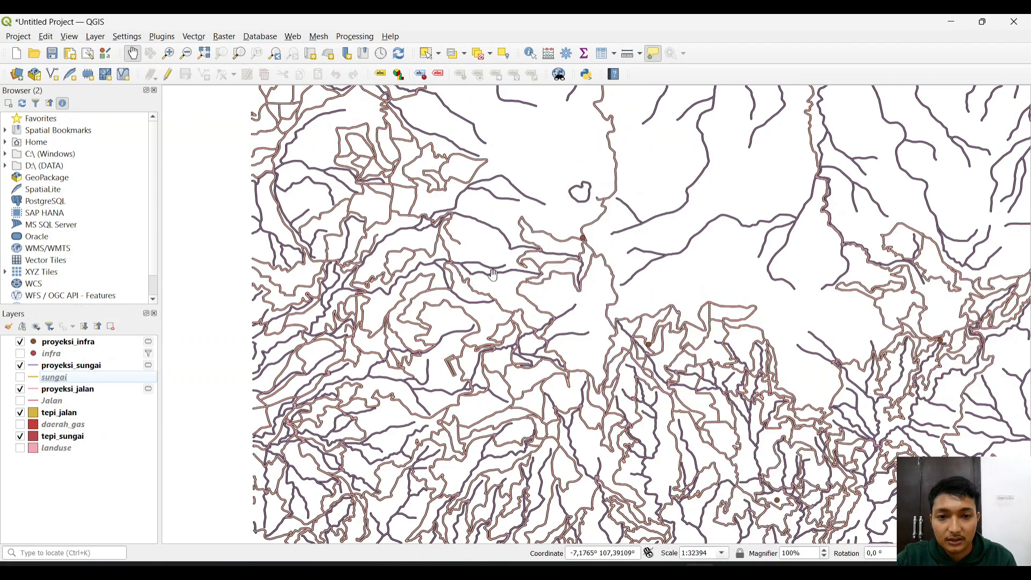
left_click(21, 425)
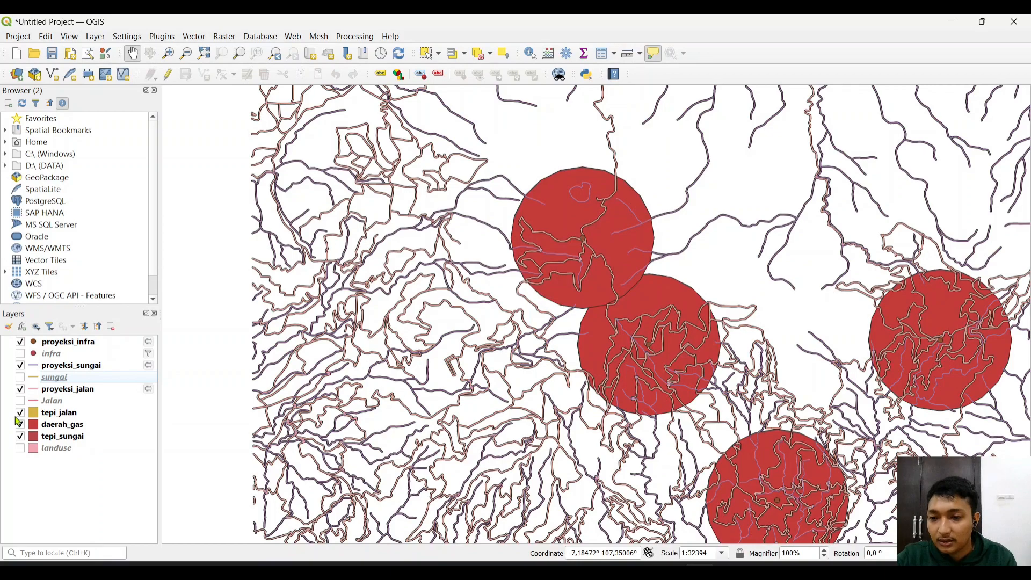
left_click(20, 413)
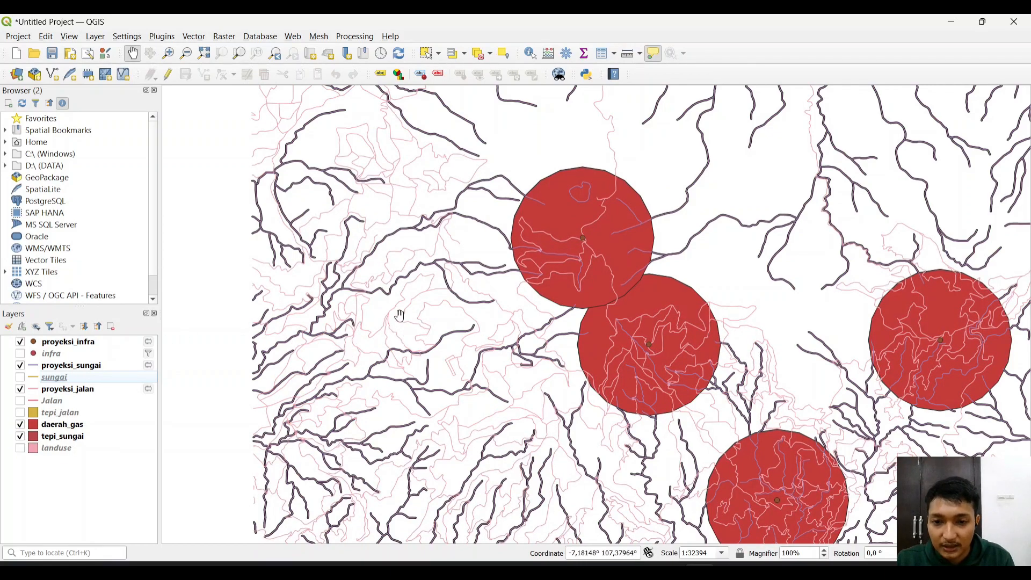
scroll(398, 329, "up", 2)
scroll(402, 328, "up", 1)
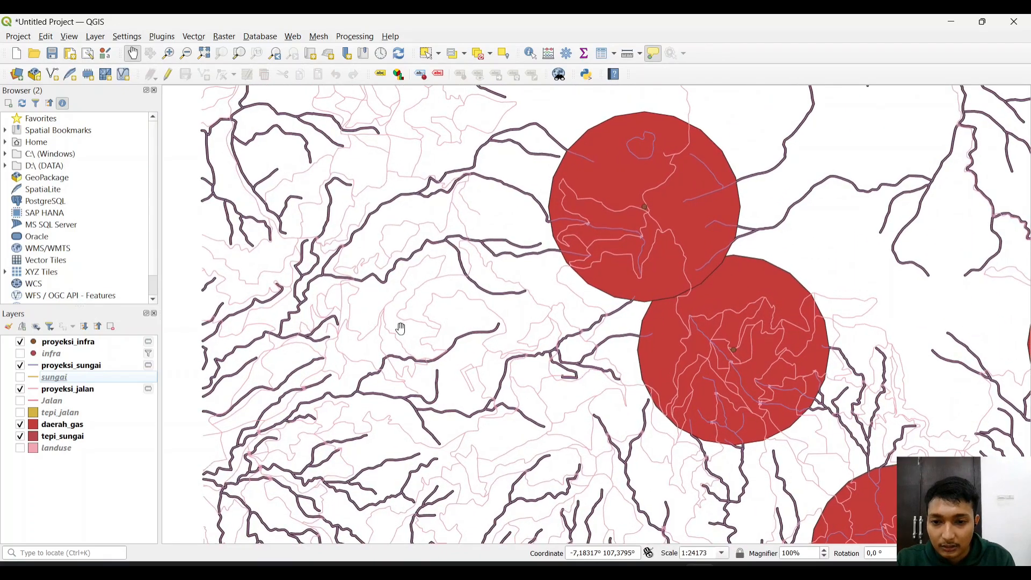
left_click(20, 414)
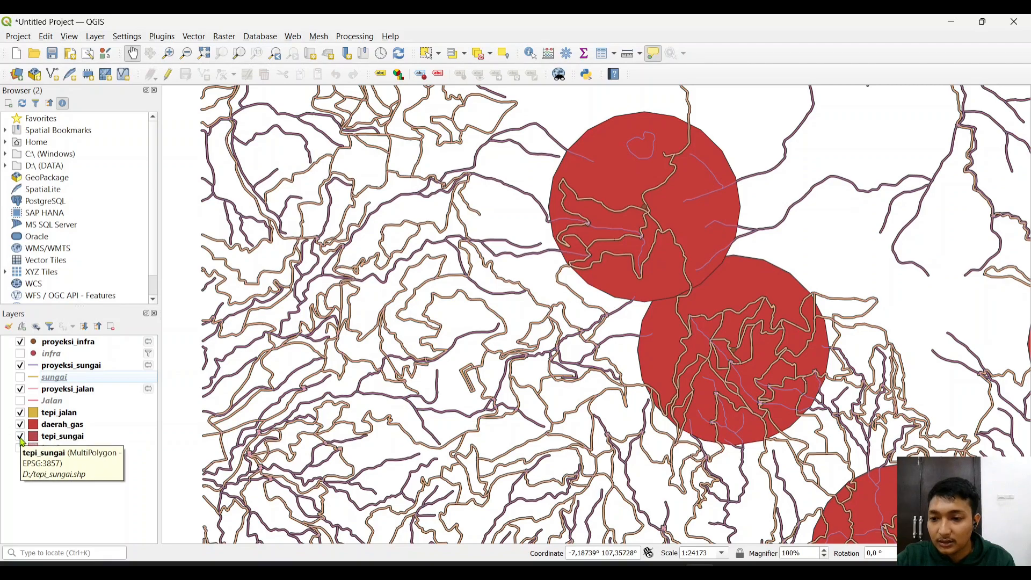
- Place the daerah_gas layer directly below tepi_sungai in the layer order, and briefly toggle tepi_sungai to check the river buffers
left_click_drag(53, 425, 73, 445)
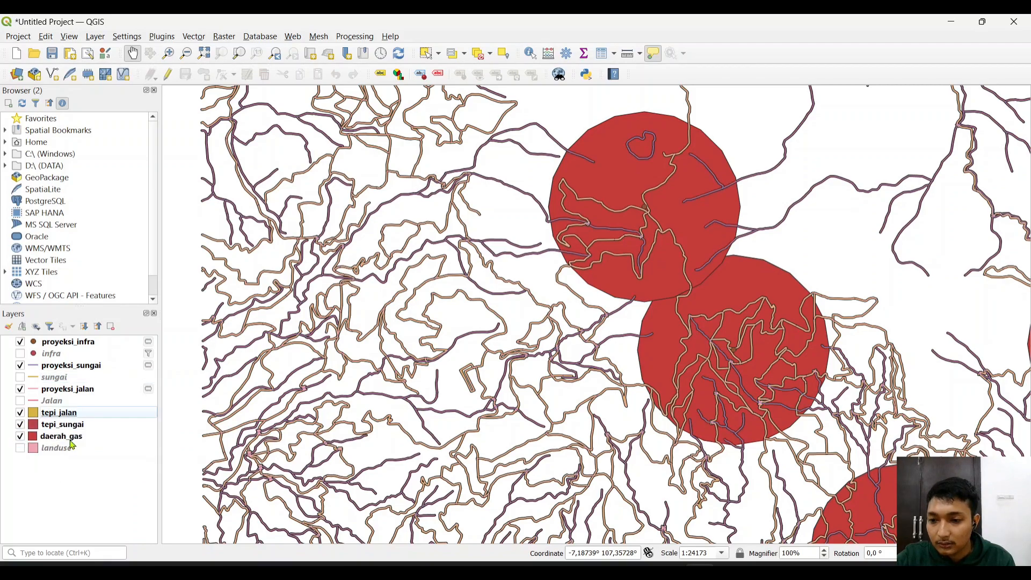
left_click(20, 425)
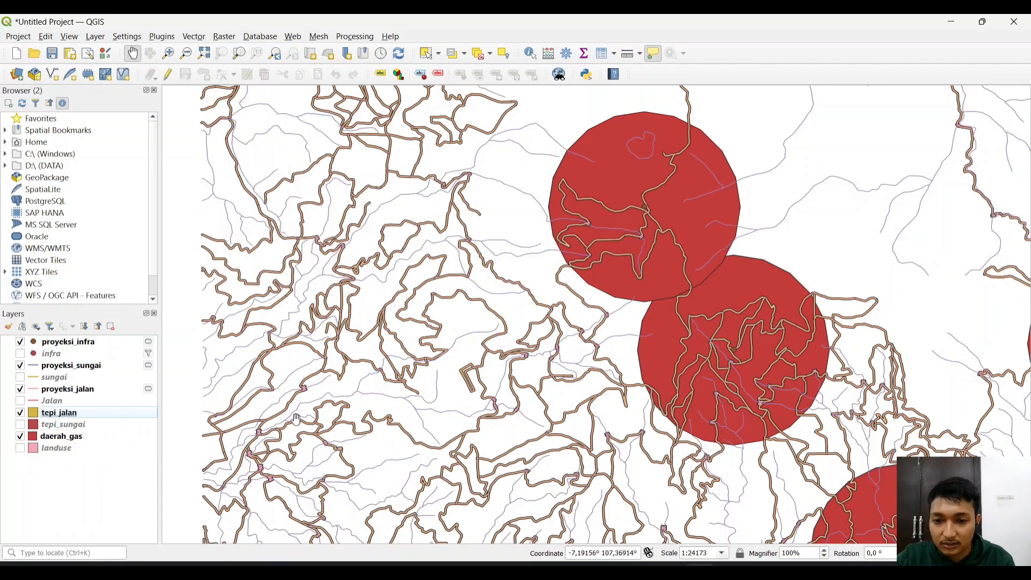
left_click(21, 426)
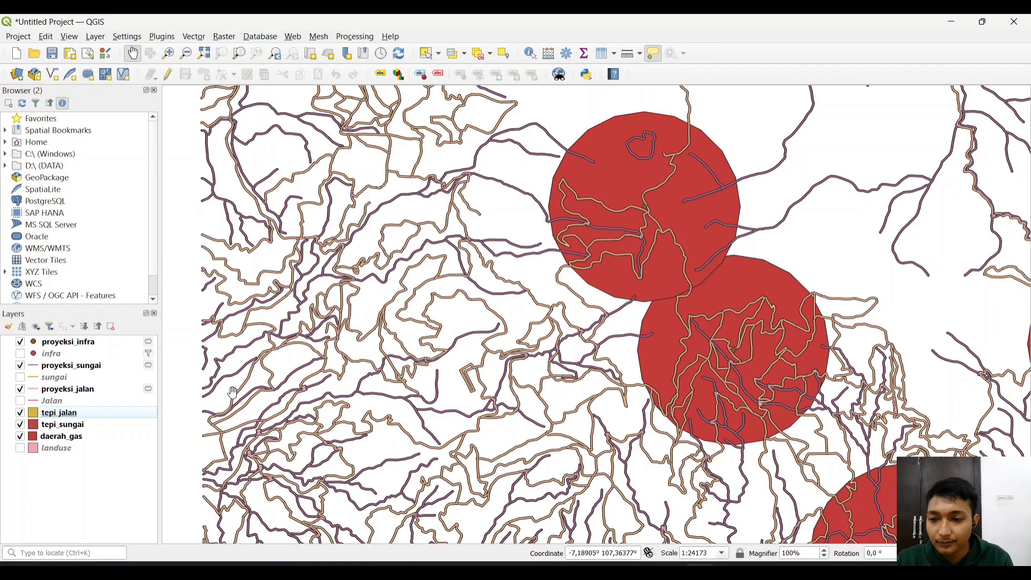
- Zoom the map to the combined extent of all layers
left_click_drag(111, 479, 103, 346)
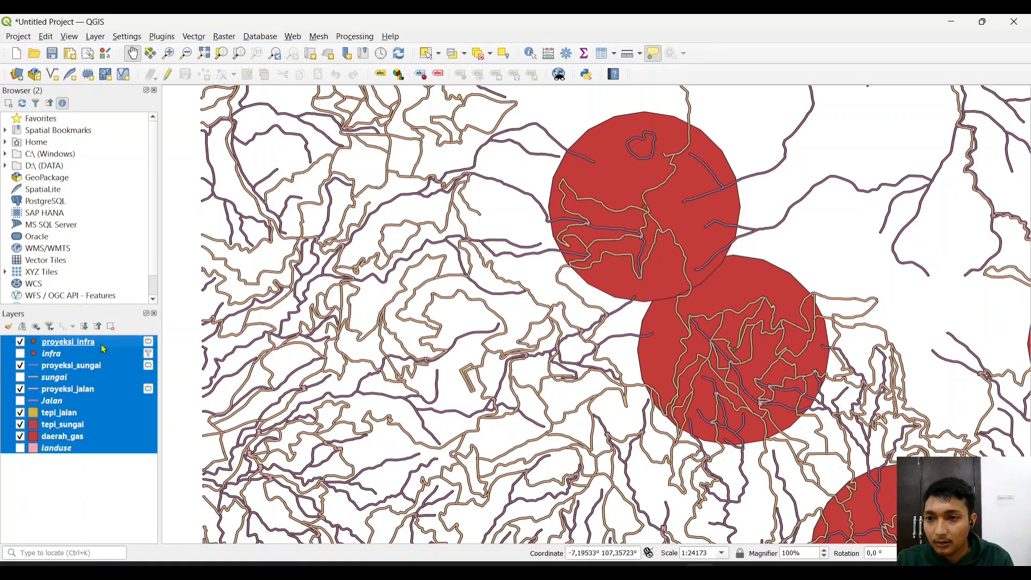
right_click(103, 349)
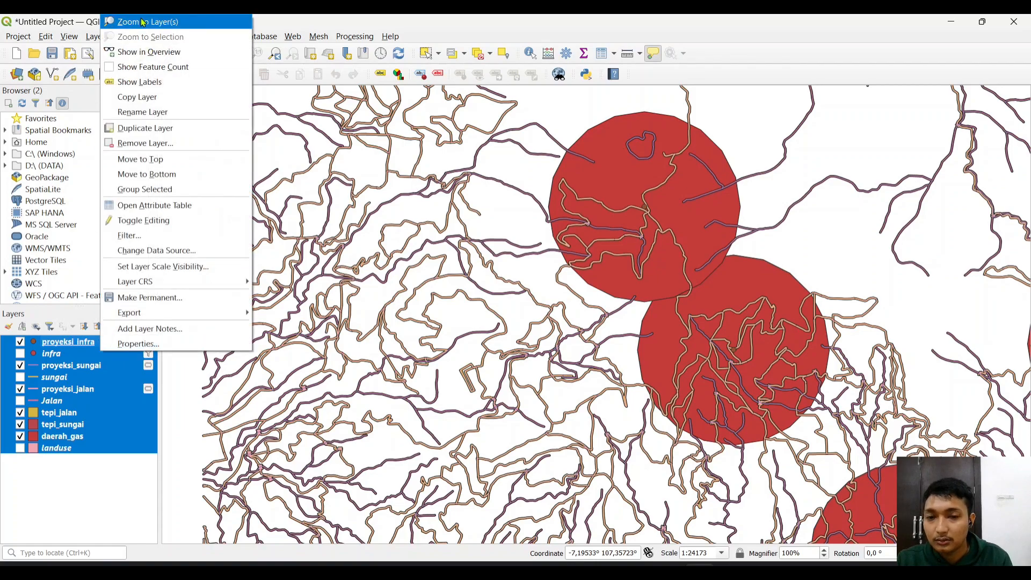
left_click(143, 23)
left_click(83, 429)
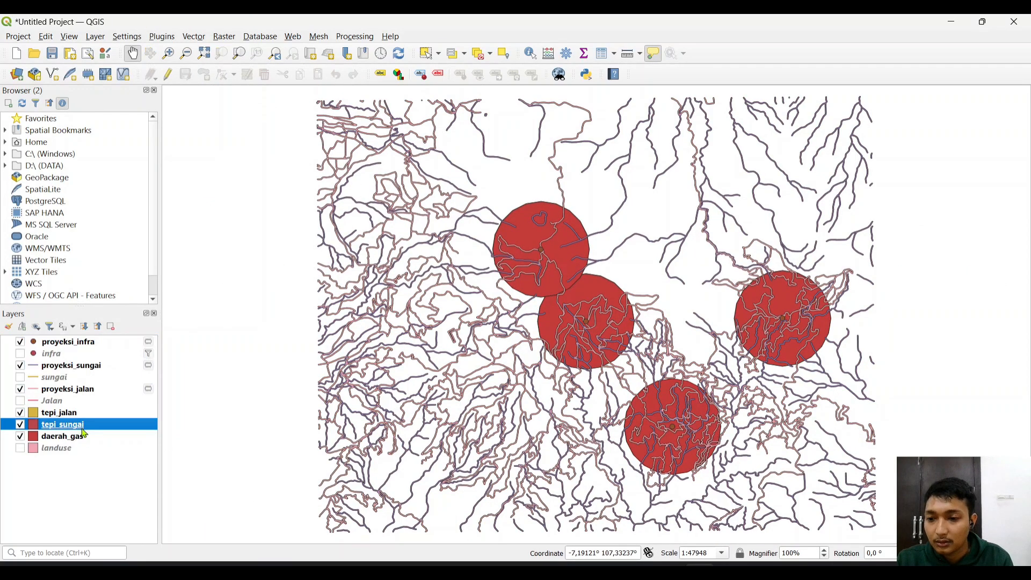
left_click(76, 414)
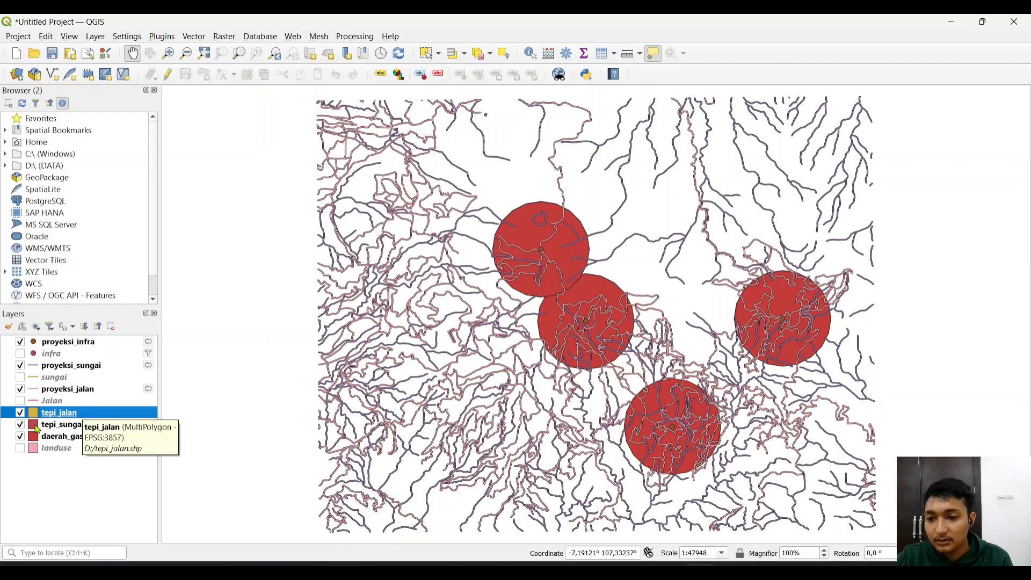
left_click(198, 41)
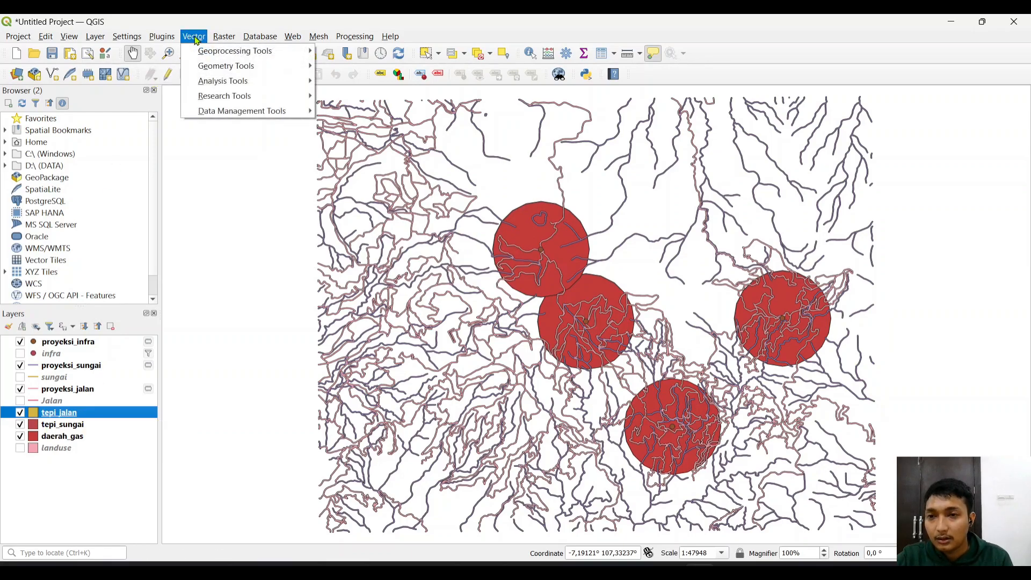
mouse_move(290, 56)
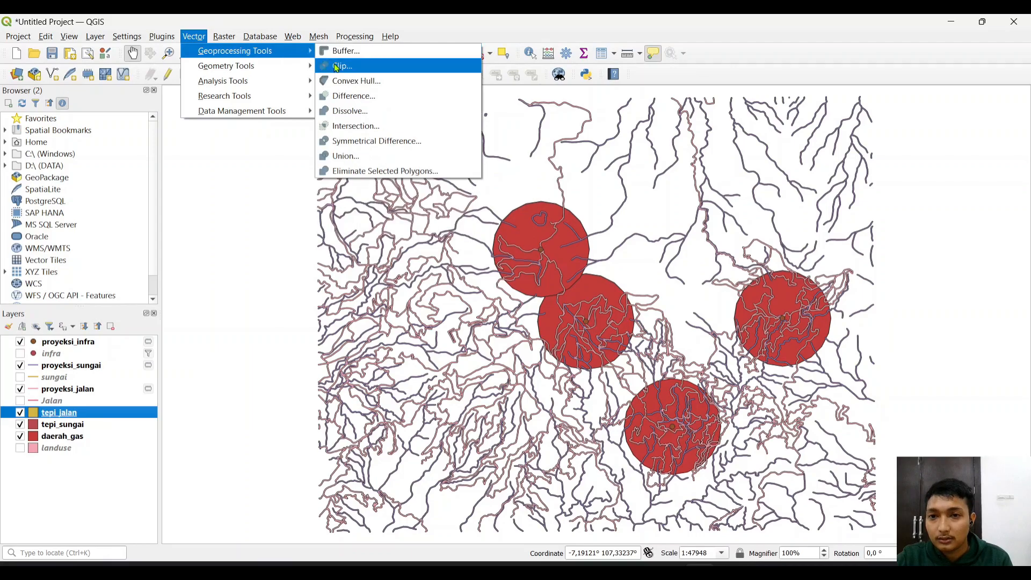
left_click(356, 160)
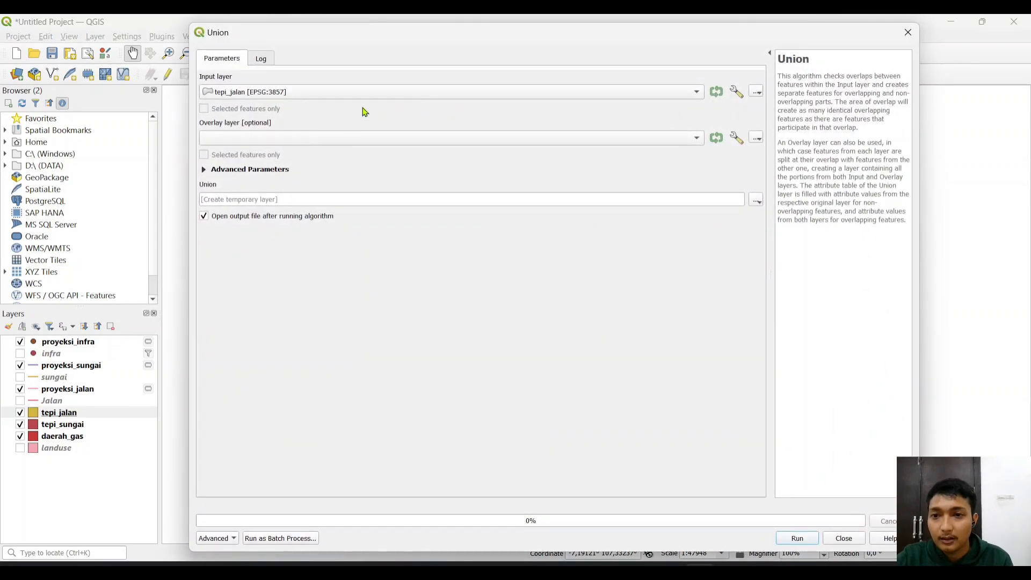
left_click(404, 95)
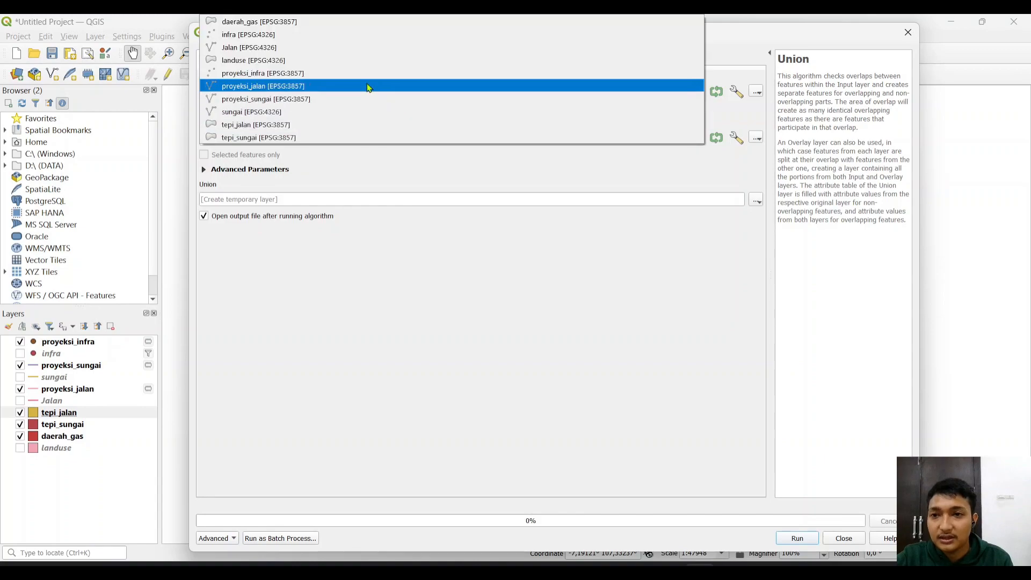
left_click(331, 23)
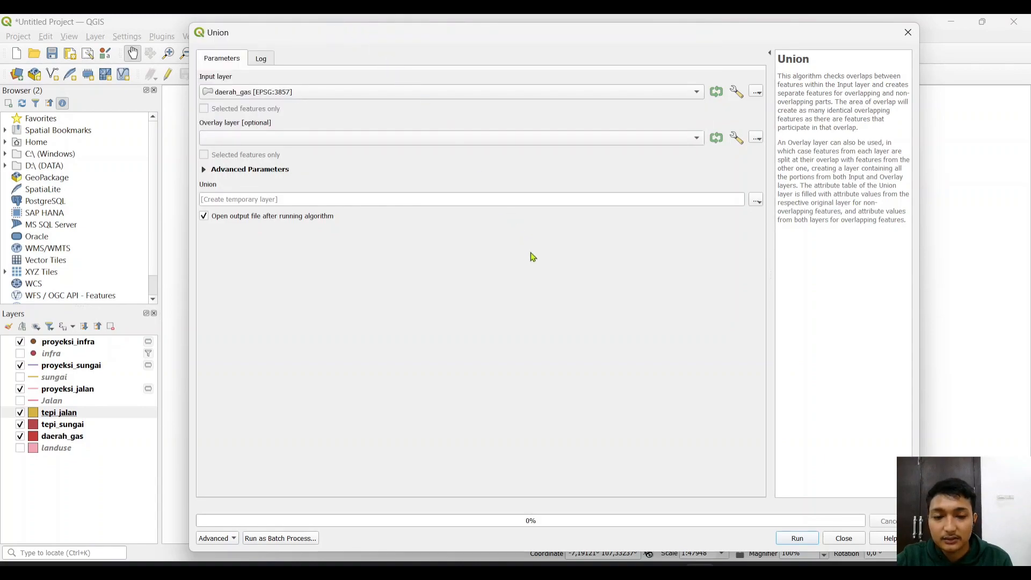
left_click(844, 538)
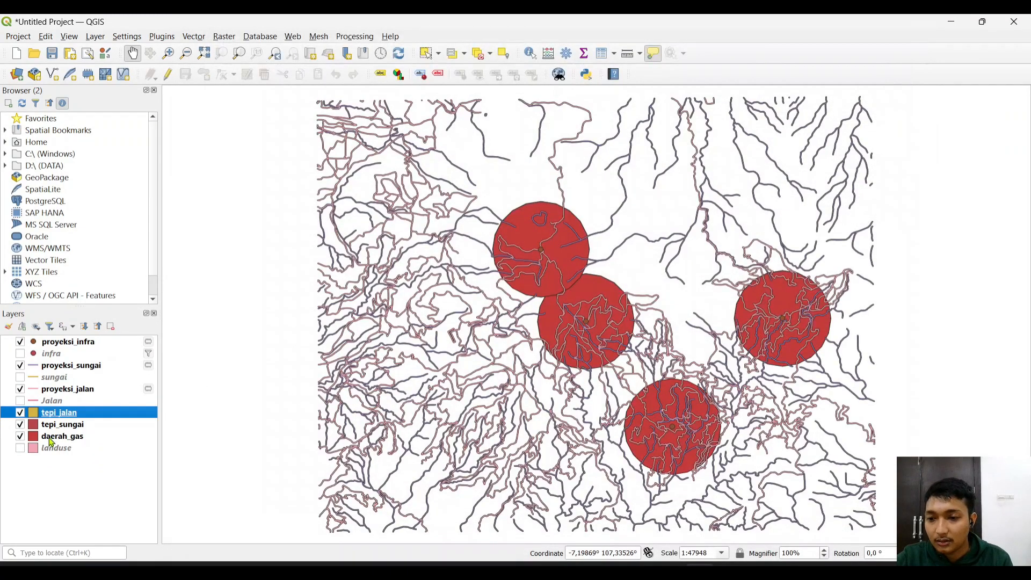
- Union the daerah_gas layer with tepi_sungai as the overlay into a temporary layer
left_click(67, 438)
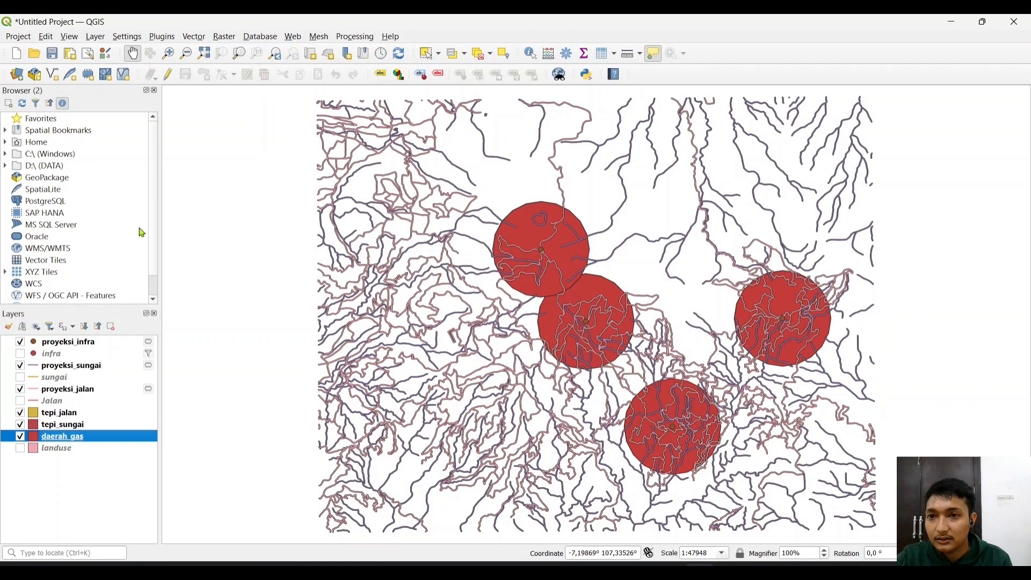
left_click(201, 41)
mouse_move(221, 38)
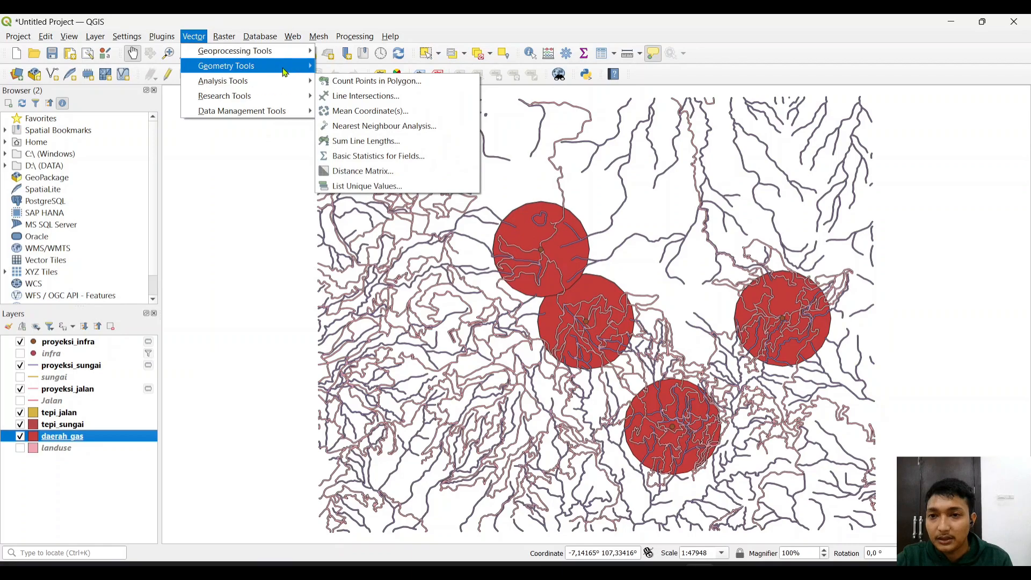
mouse_move(247, 52)
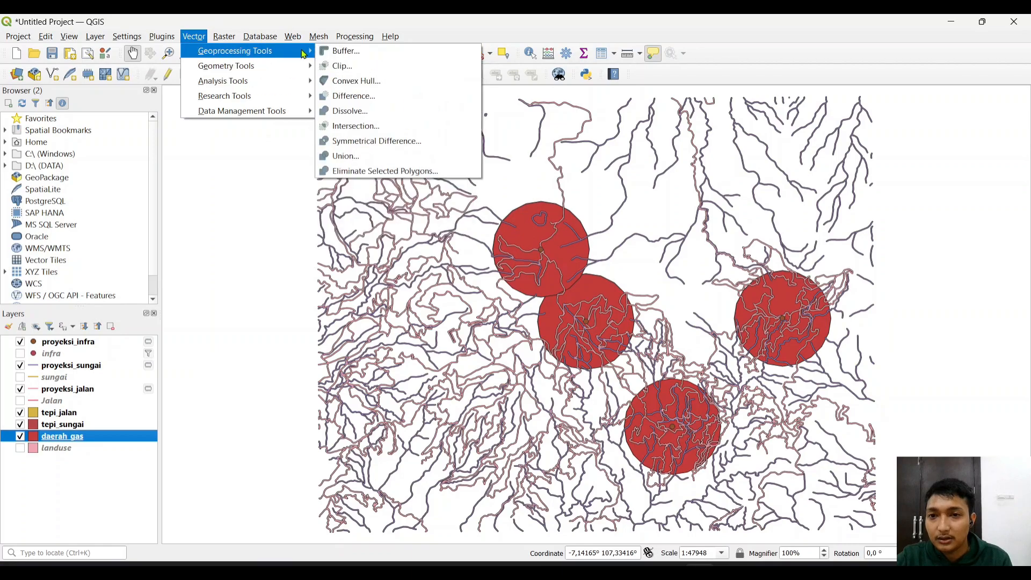
left_click(350, 156)
left_click(295, 143)
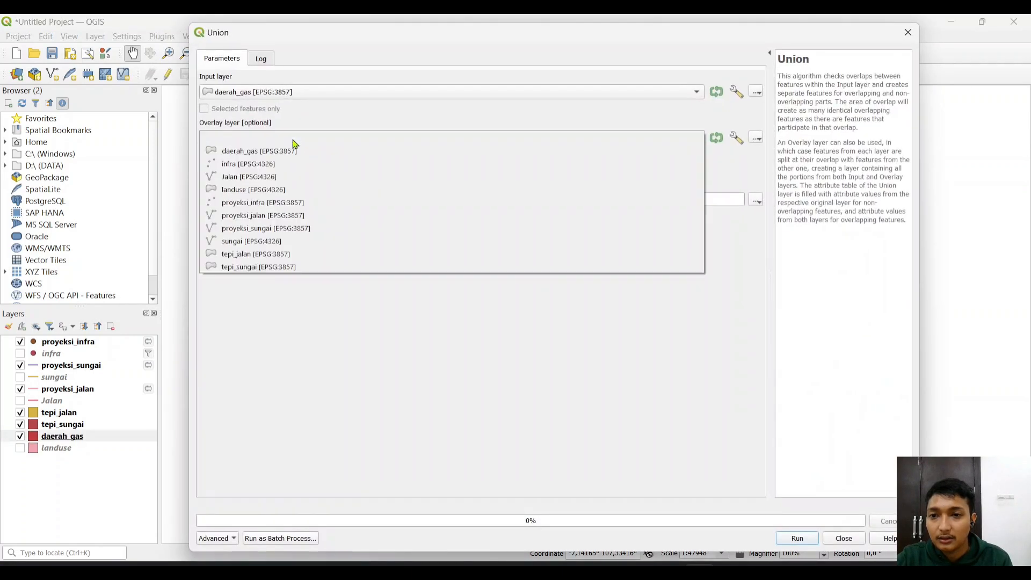
left_click(261, 267)
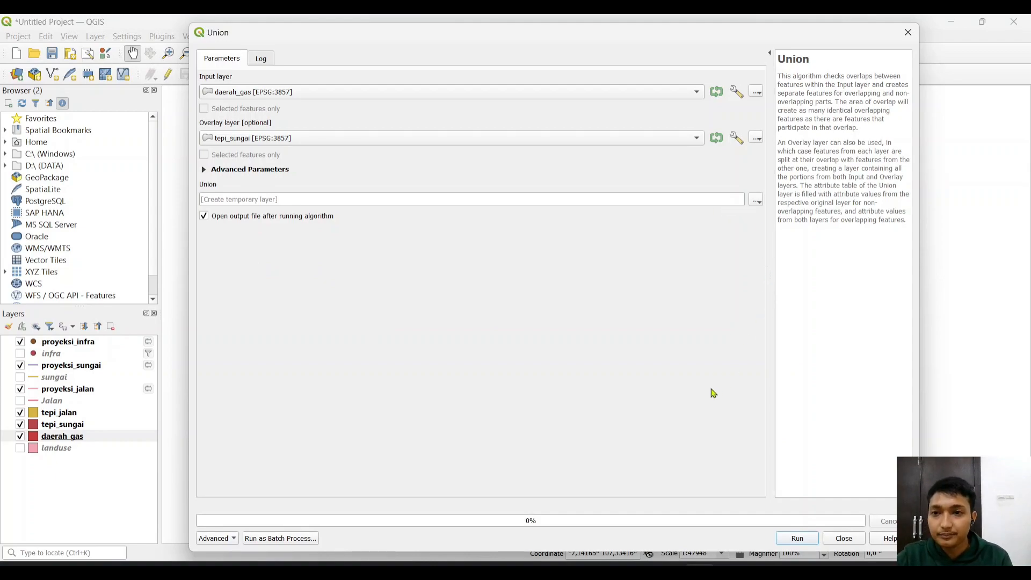
left_click(810, 544)
left_click(842, 538)
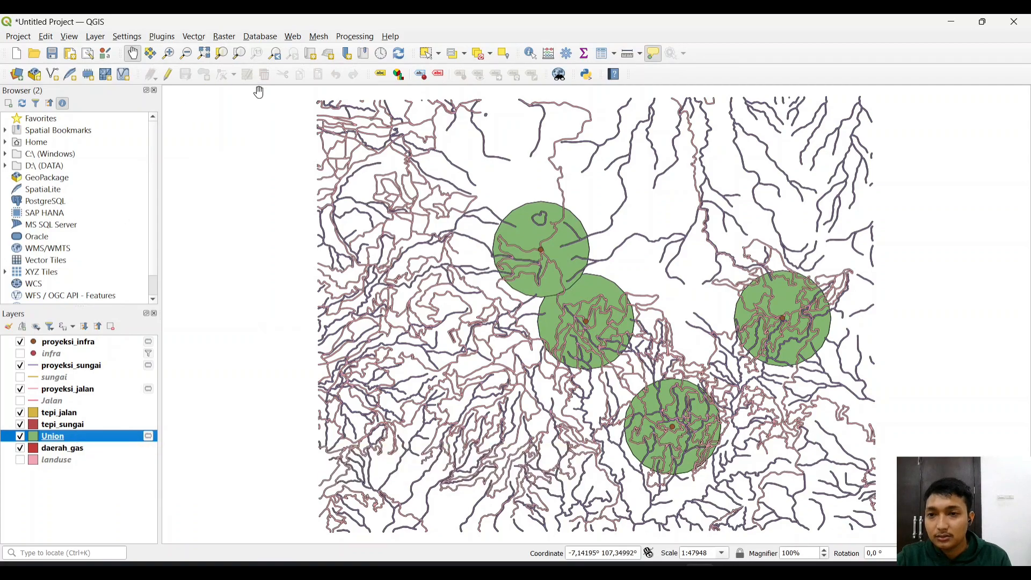
- Set up a Union of the temporary Union layer with tepi_jalan as the overlay layer
left_click(201, 40)
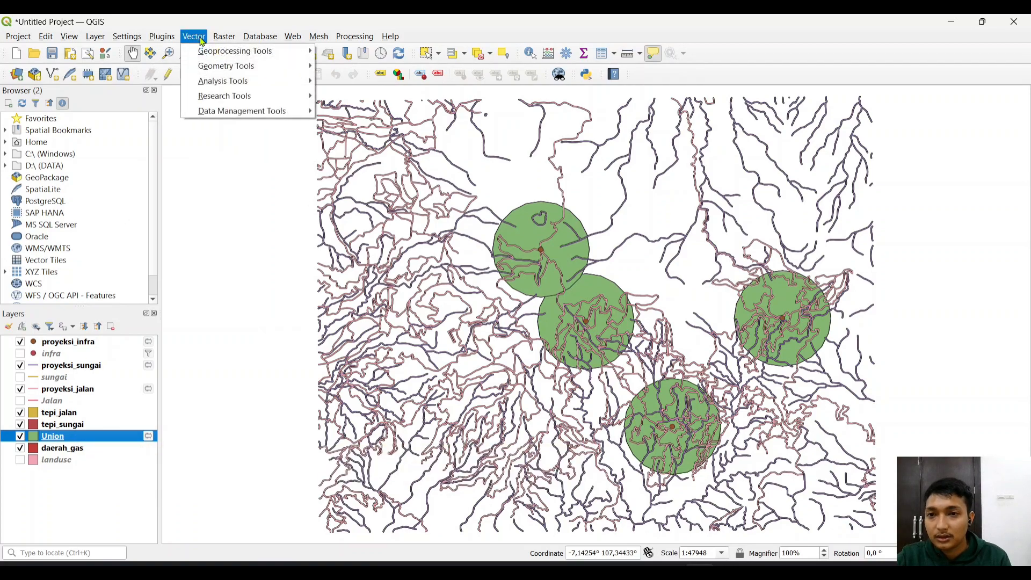
mouse_move(231, 51)
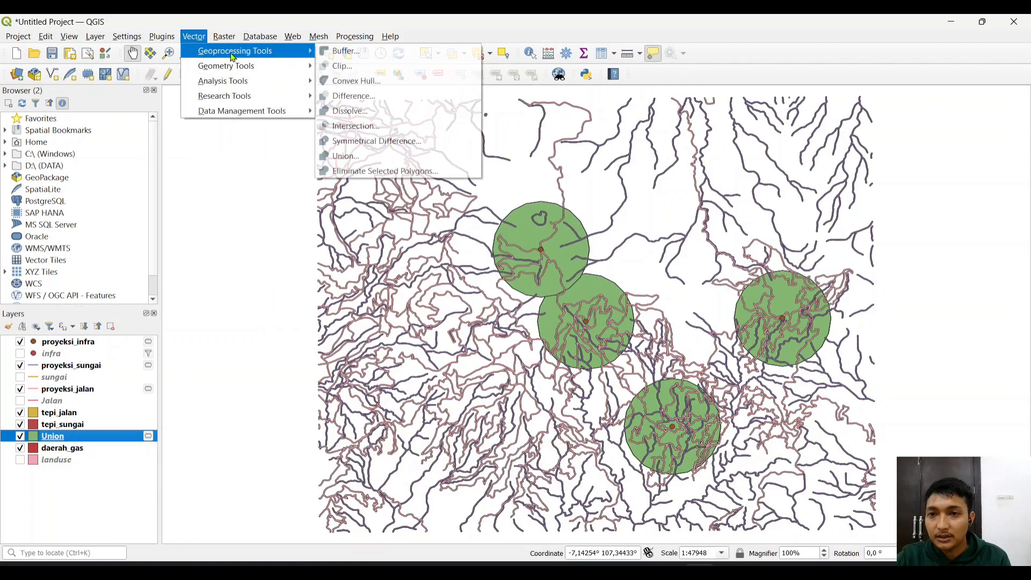
left_click(342, 156)
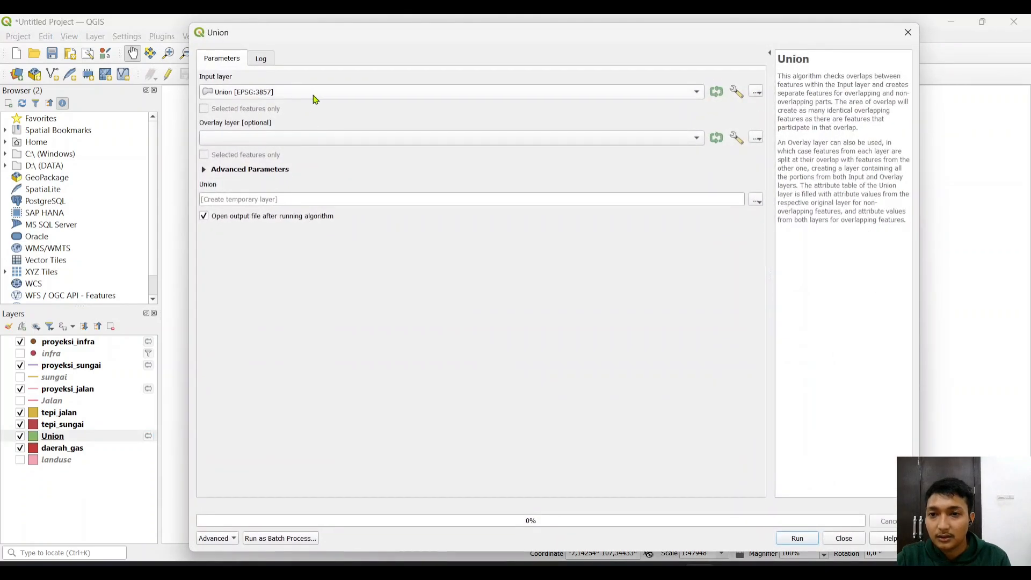
left_click(301, 139)
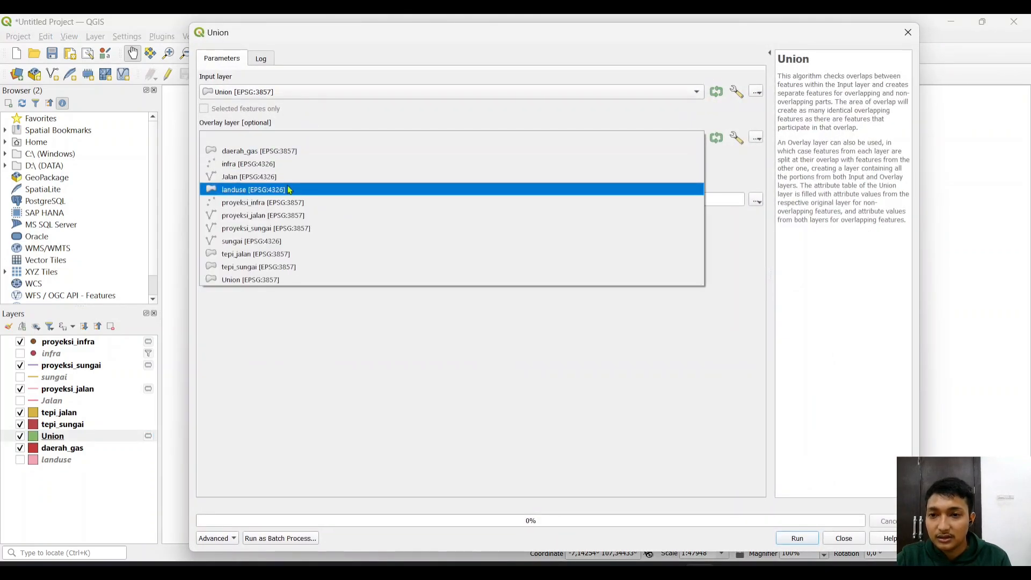
left_click(277, 255)
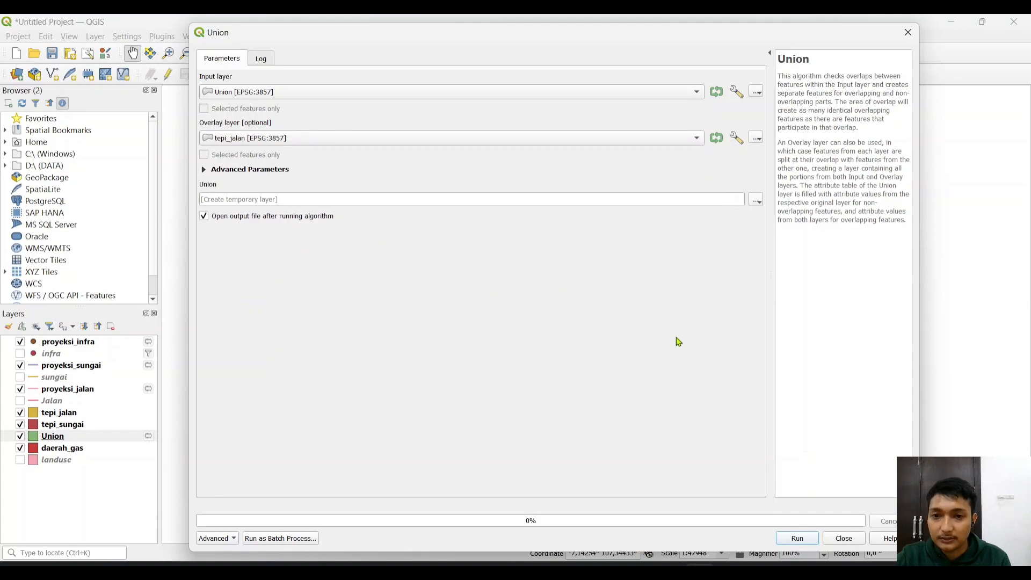
- Save the union output as the shapefile non_pemukiman on drive D: and run the Union
left_click(757, 201)
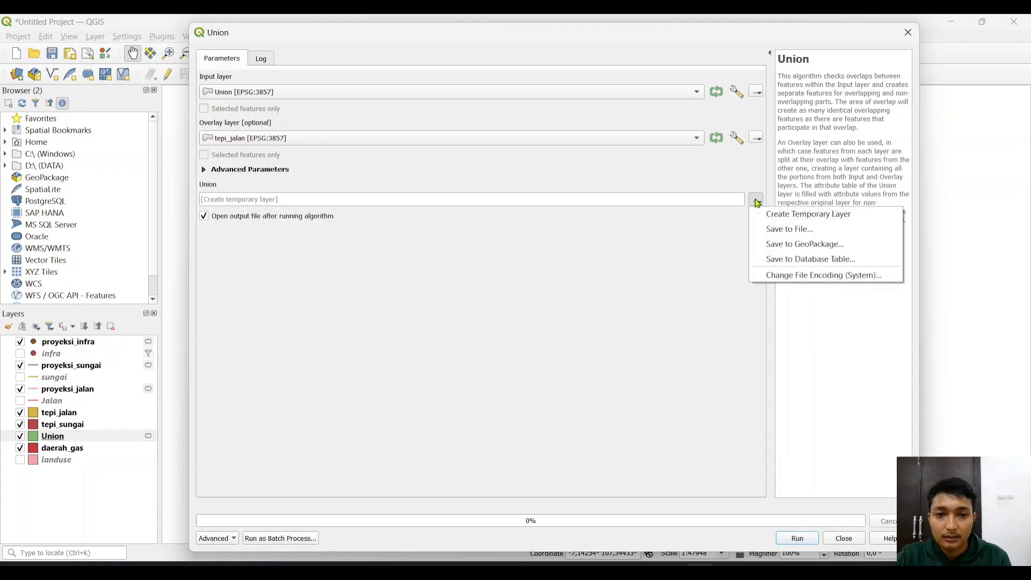
left_click(781, 229)
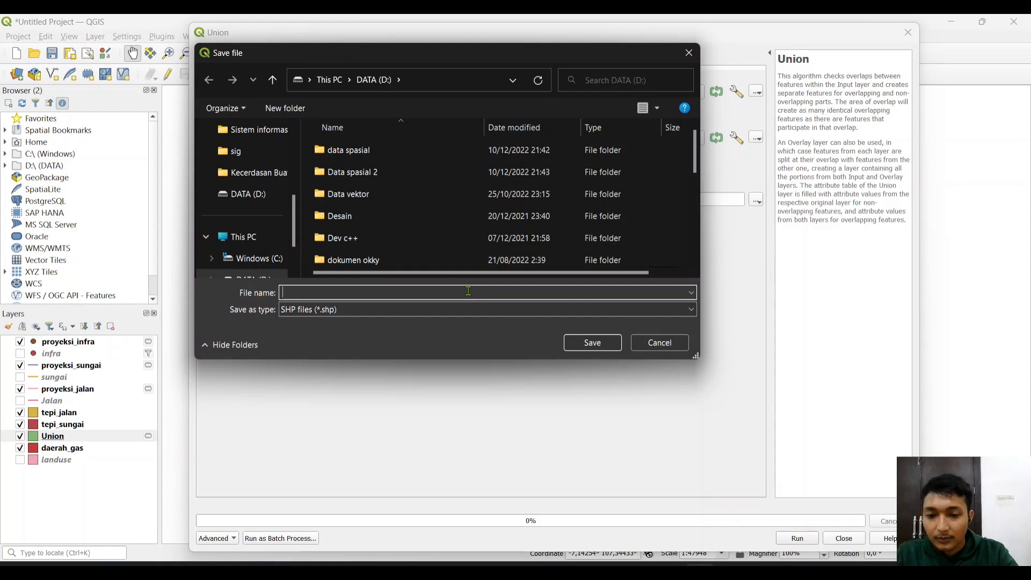
type("on")
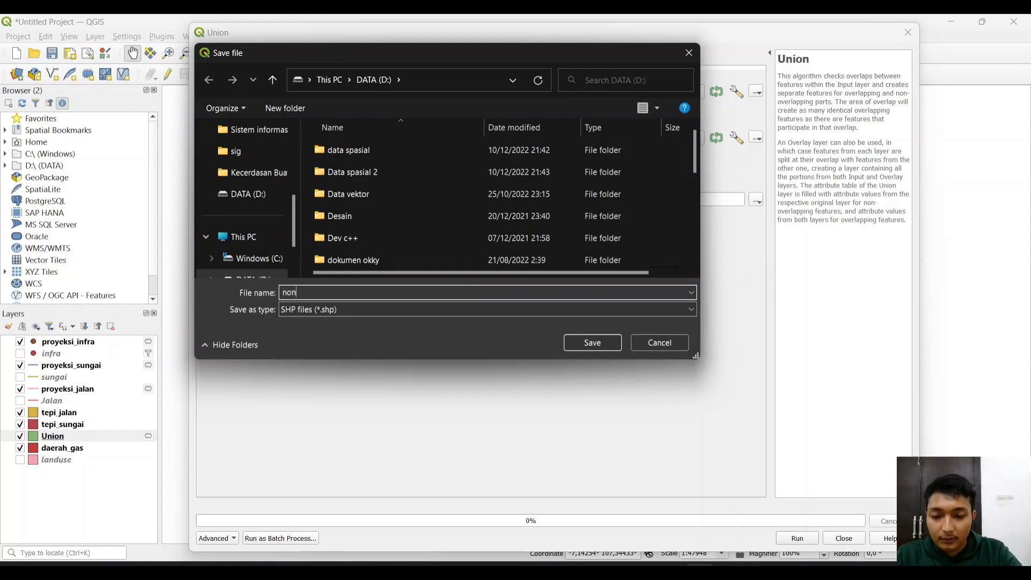
key("BackSpace")
key("BackSpace")
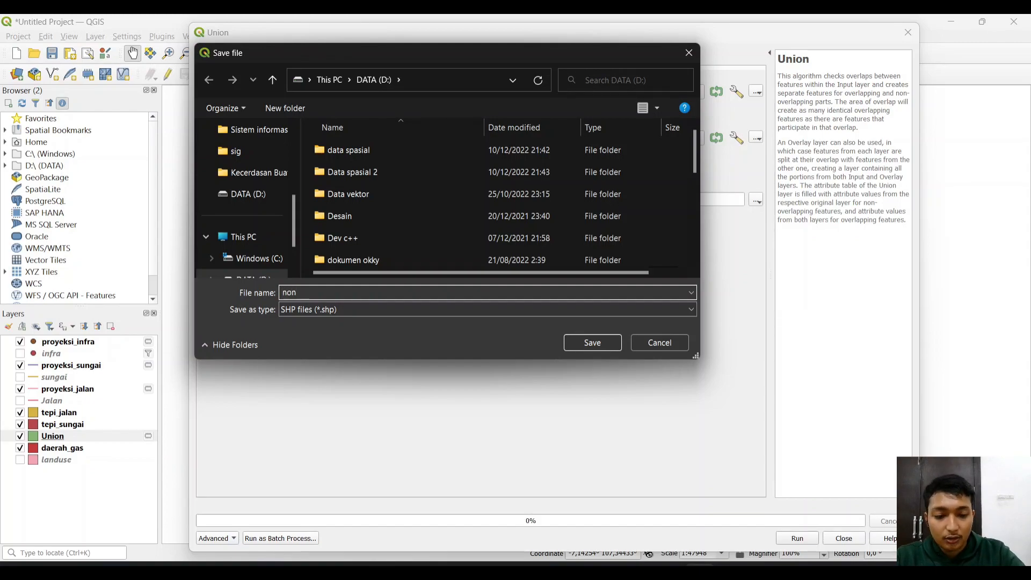
type("non_pemukiman")
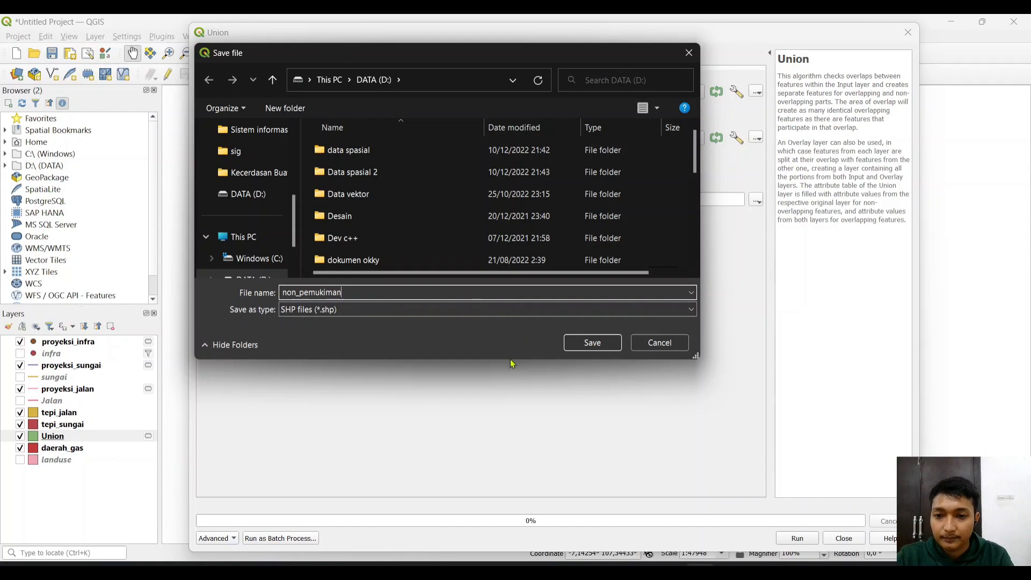
left_click(593, 344)
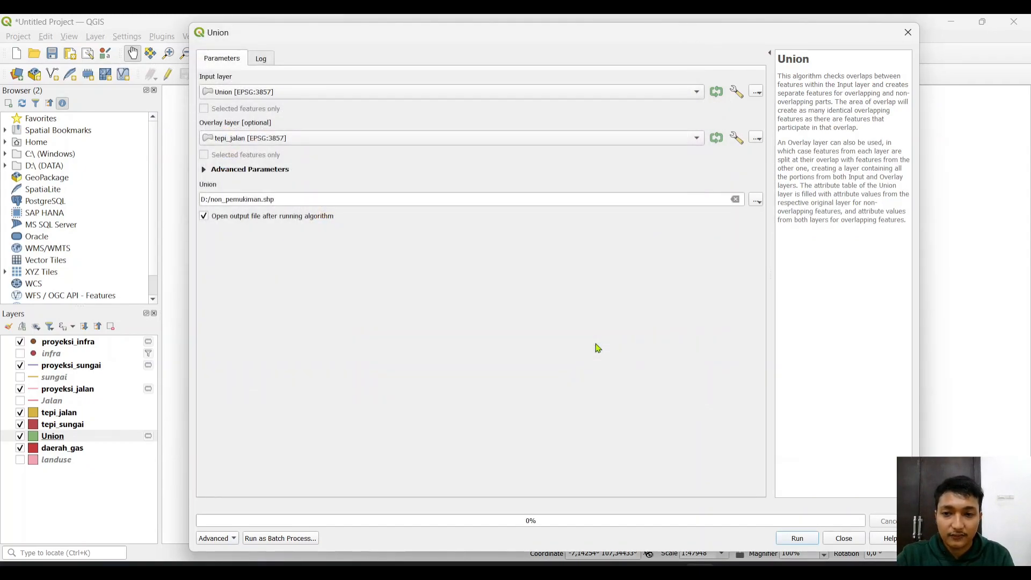
left_click(798, 539)
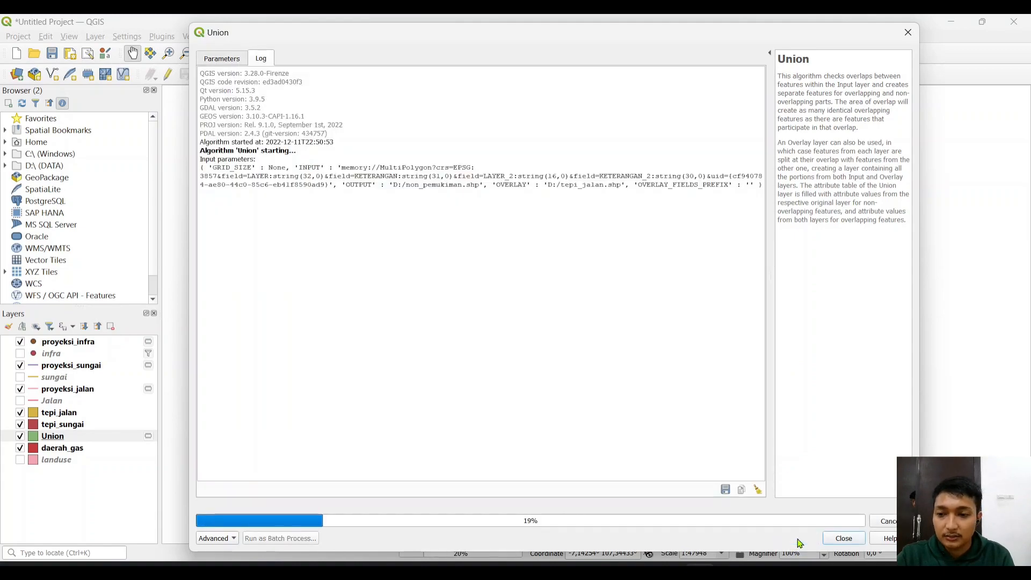
left_click(837, 539)
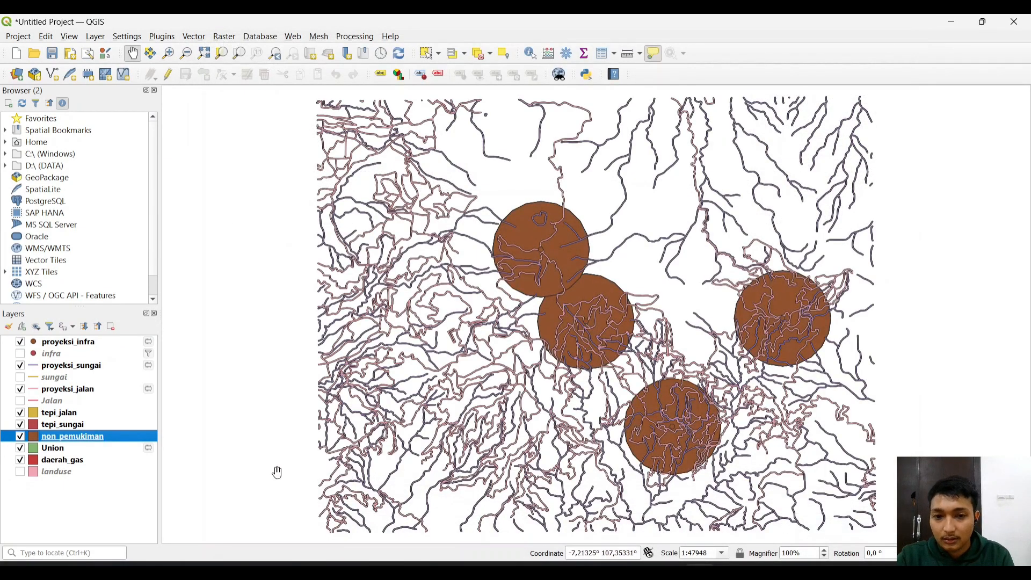
- Place the non_pemukiman layer directly above landuse in the layer order and hide all the other layers still shown on the map
mouse_move(97, 441)
left_mouse_down()
mouse_move(92, 474)
mouse_move(101, 466)
left_mouse_up()
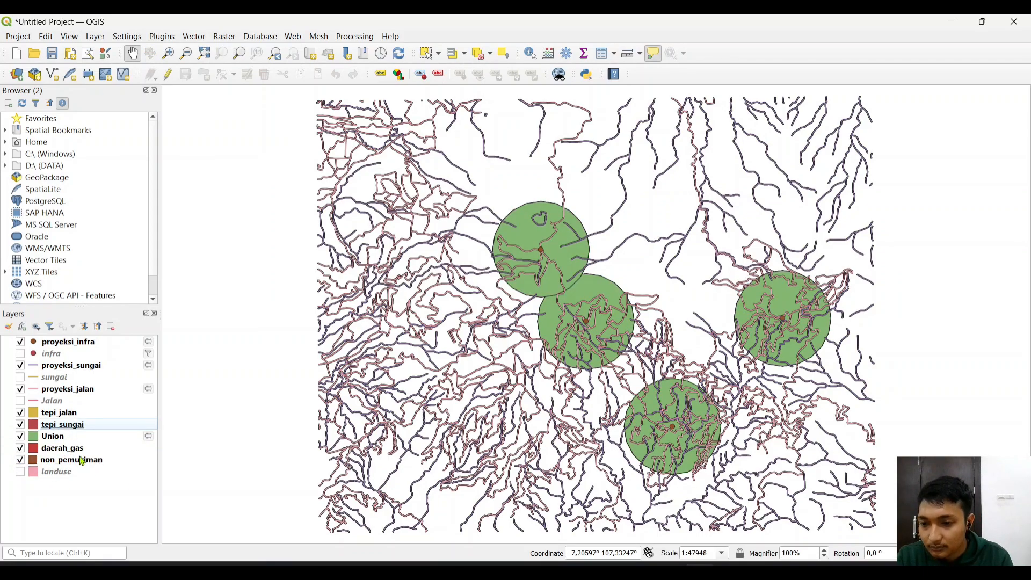
left_click(82, 461)
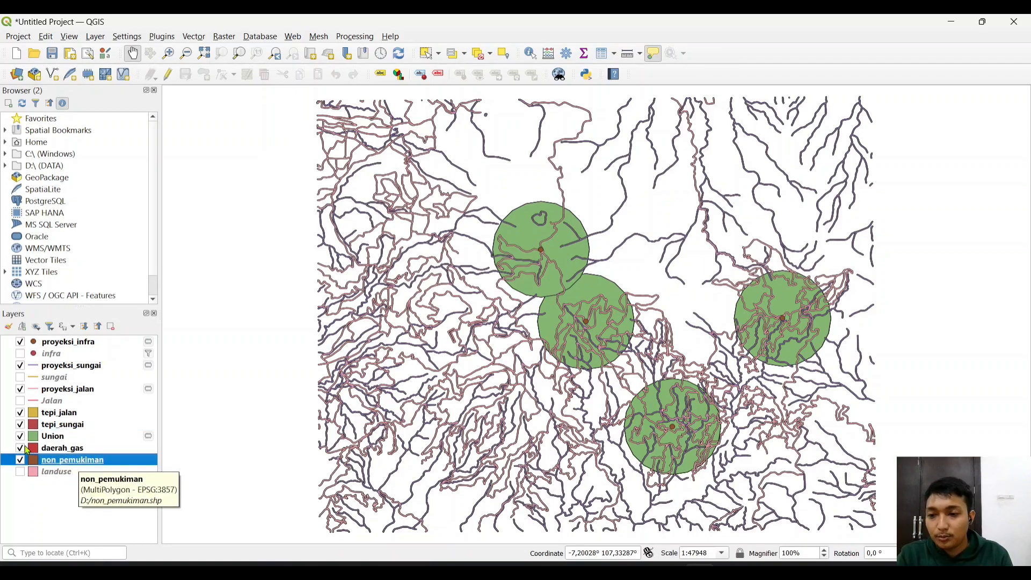
left_click(20, 342)
left_click(20, 366)
left_click(21, 391)
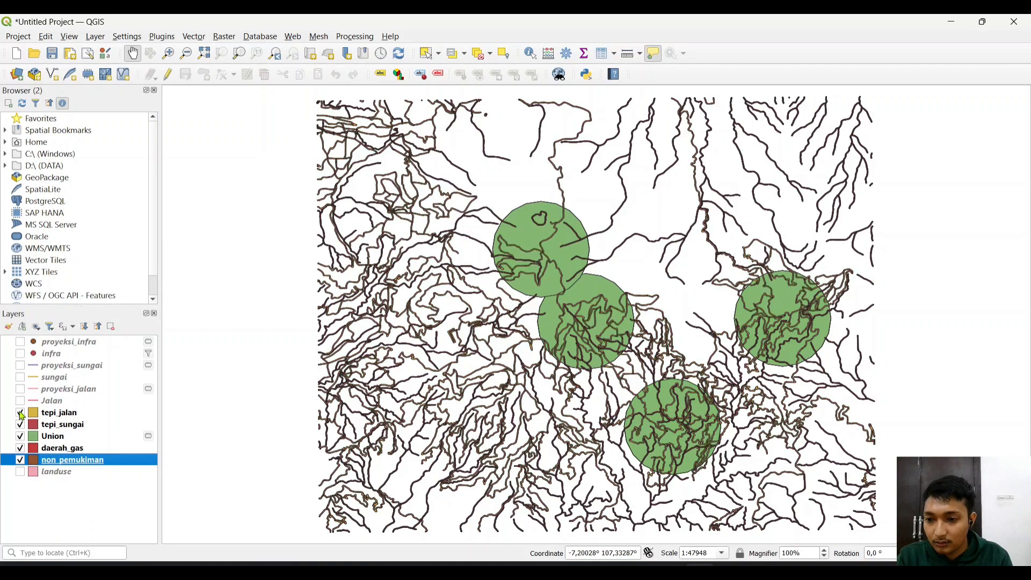
left_click(21, 413)
left_click(21, 425)
left_click(21, 437)
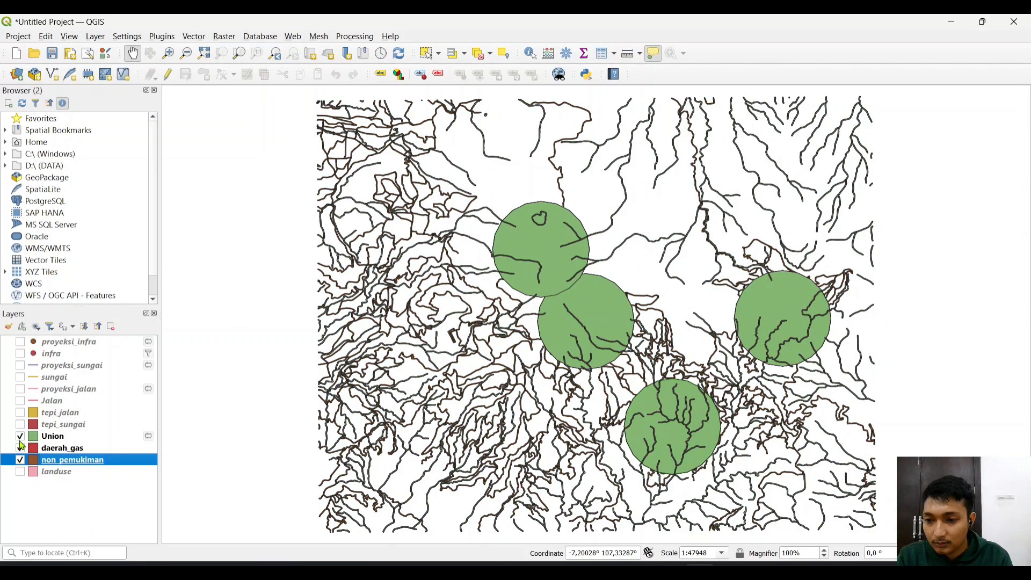
left_click(20, 449)
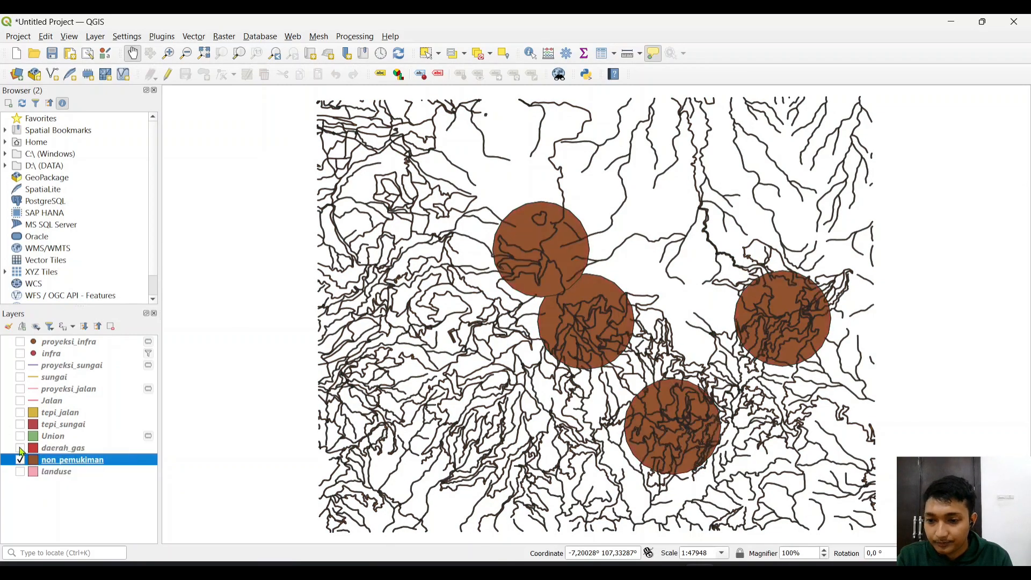
- Start a provider filter on the landuse layer with the condition "KETERANGAN" = 'Belukar/Semak'
left_click(55, 475)
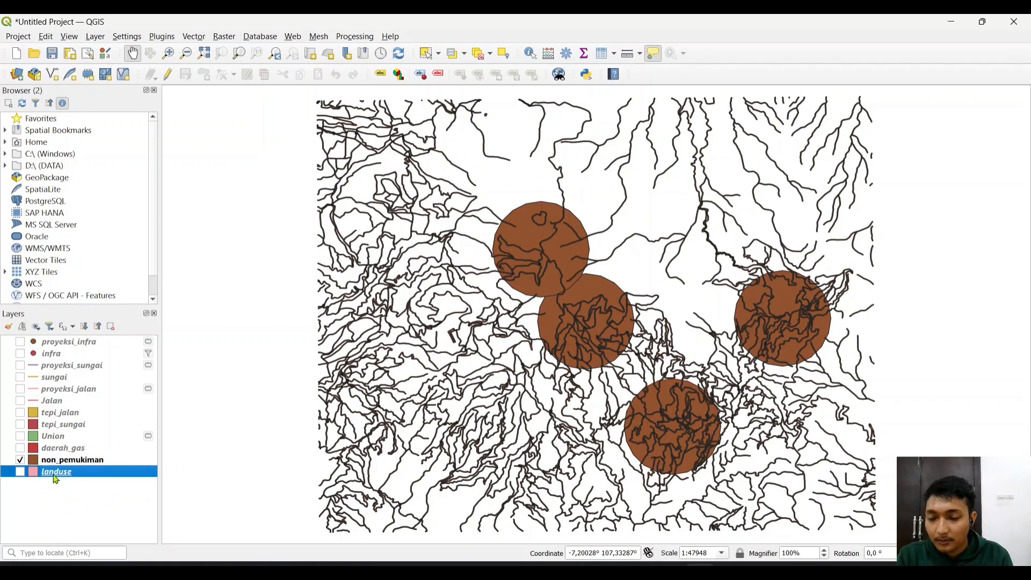
right_click(63, 474)
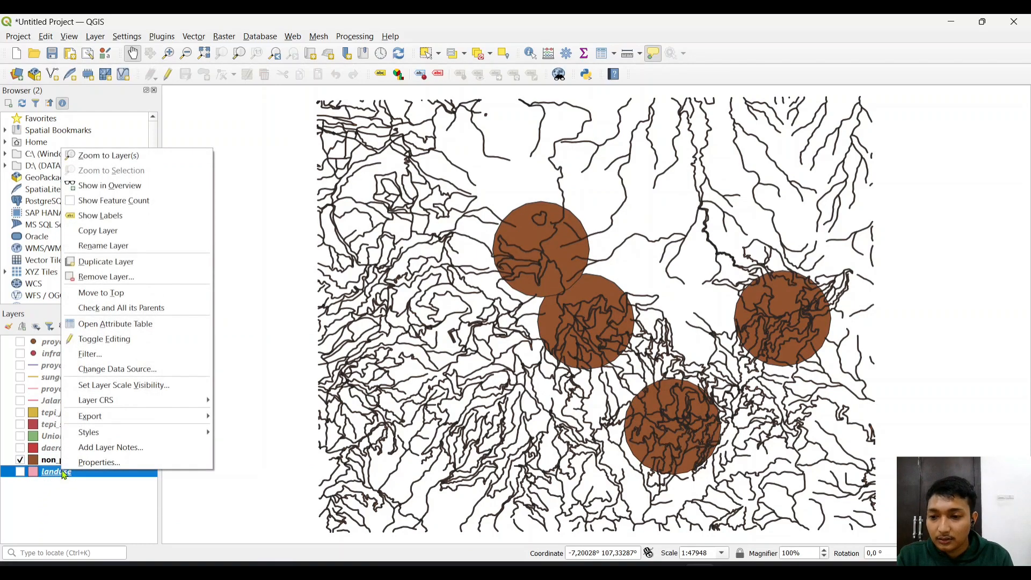
left_click(93, 355)
left_click(424, 159)
double_click(425, 160)
left_click(354, 317)
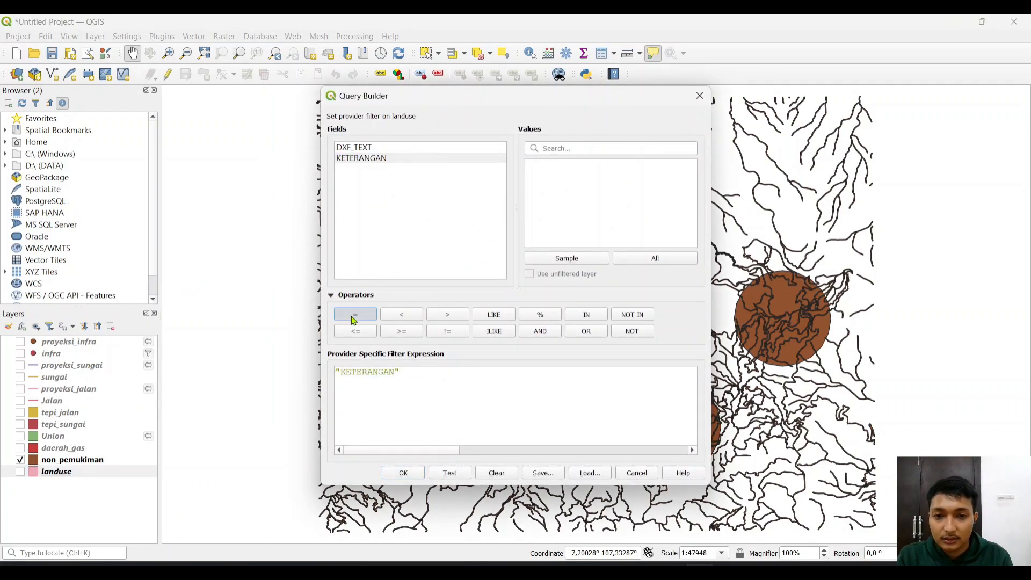
left_click(646, 265)
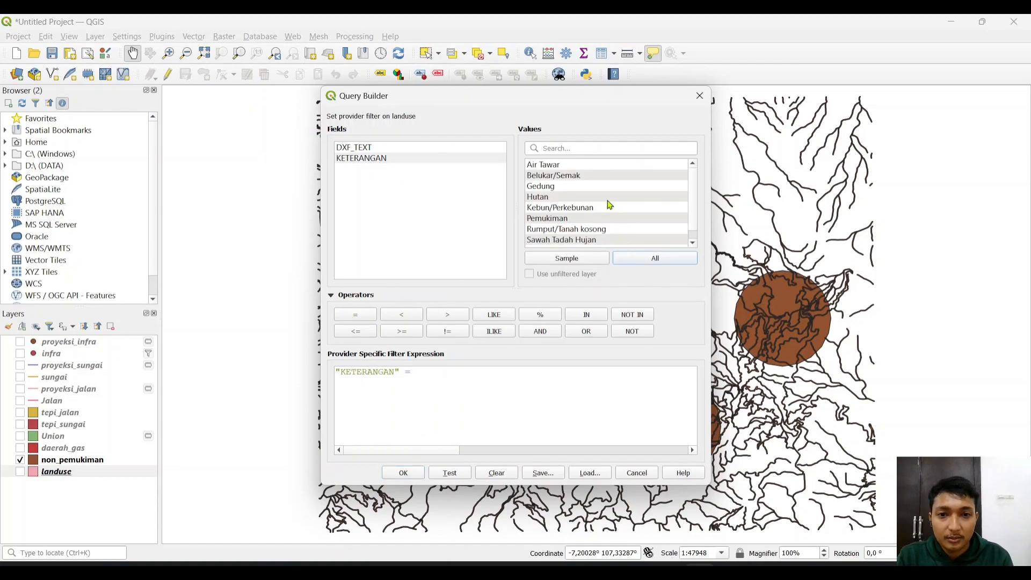
double_click(597, 179)
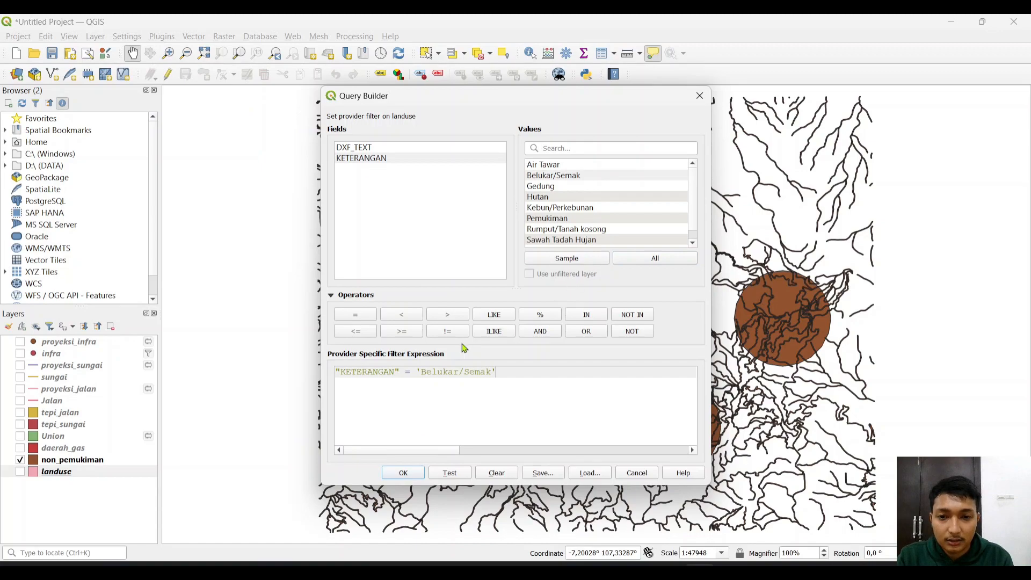
- Extend the landuse filter with OR "KETERANGAN" = 'Rumput/Tanah kosong' and apply it
left_click(586, 331)
double_click(375, 158)
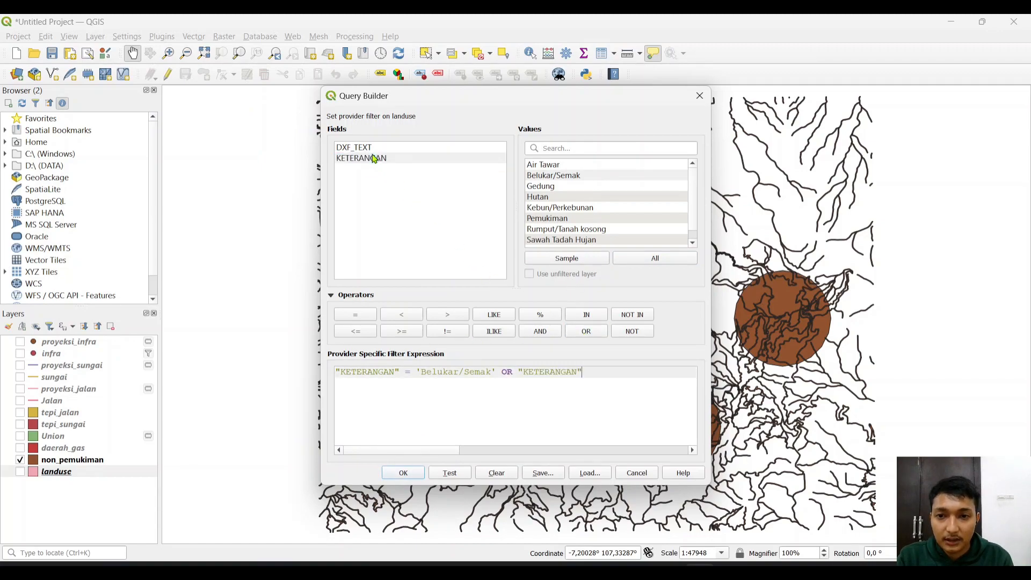
left_click(370, 315)
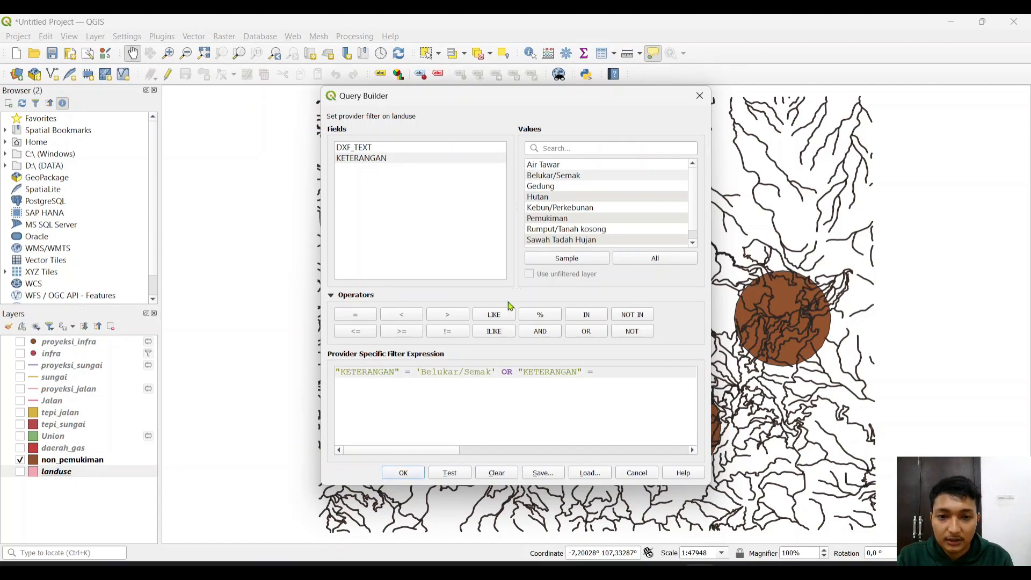
double_click(584, 229)
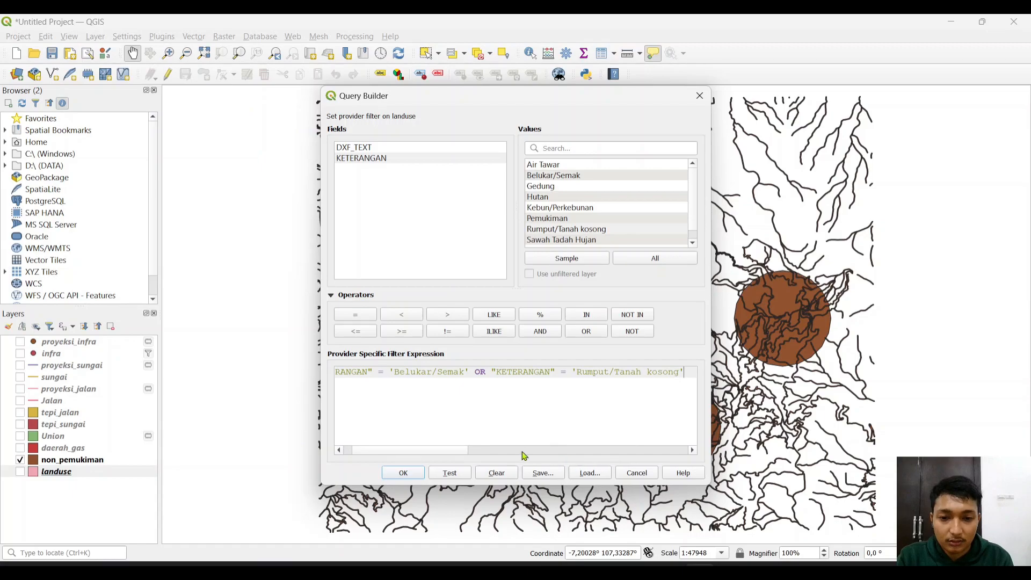
left_click(402, 473)
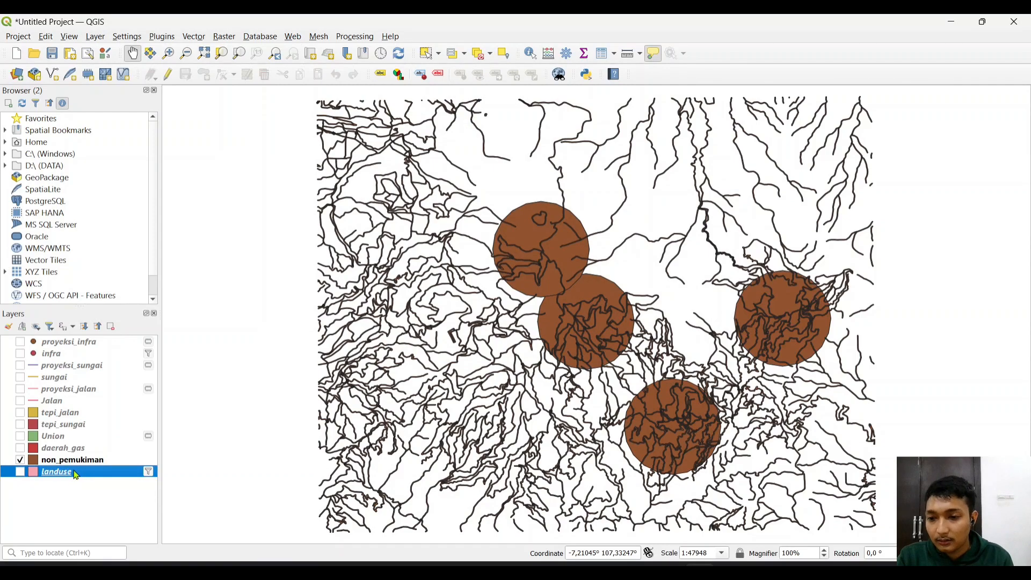
- Show the filtered landuse layer on the map, toggling it briefly to compare it with non_pemukiman
left_click(20, 472)
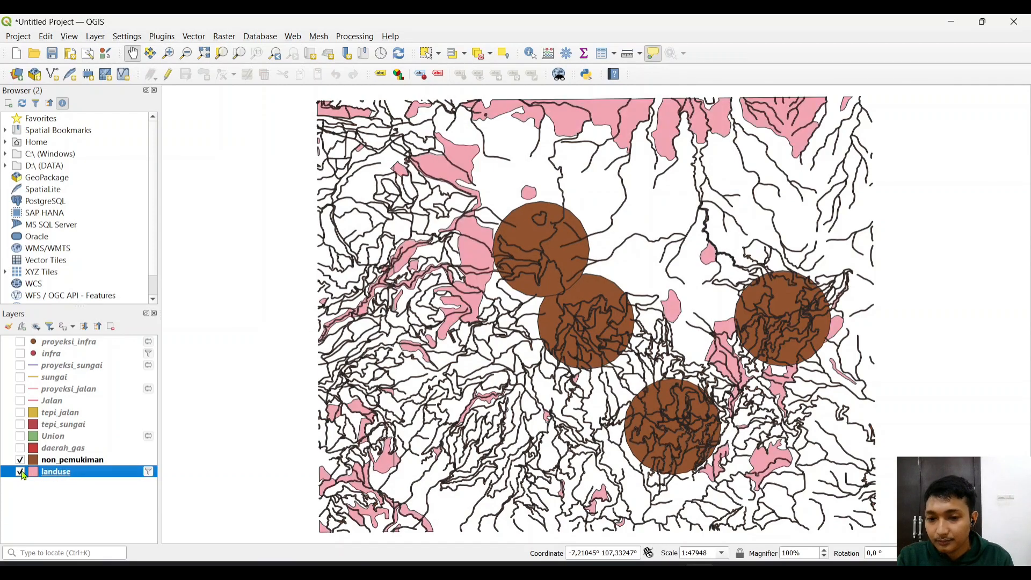
left_click(21, 472)
left_click(21, 473)
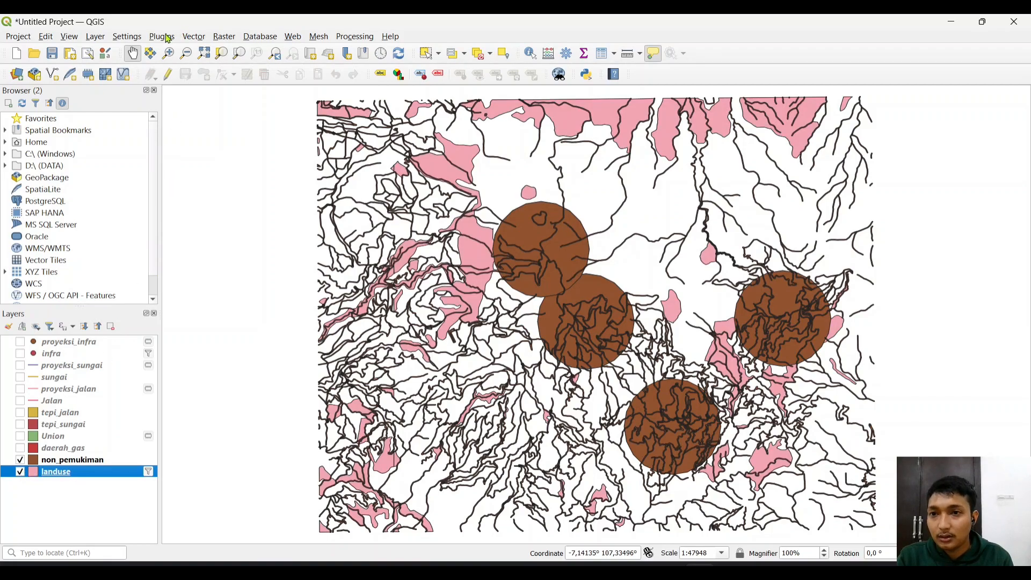
- Reproject the filtered landuse layer to EPSG:3857 (WGS 84 / Pseudo-Mercator) as a temporary layer
left_click(195, 38)
mouse_move(218, 115)
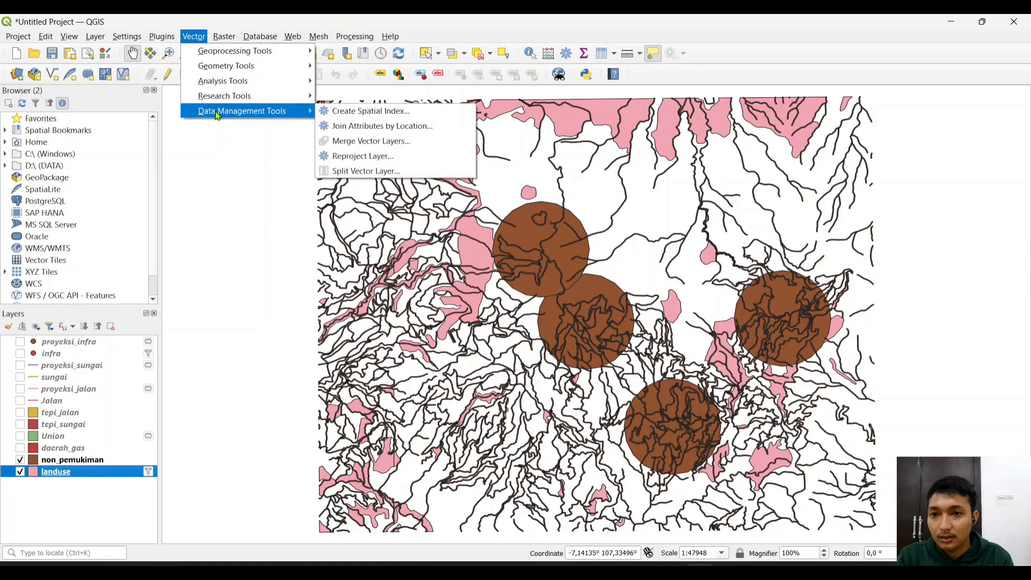
left_click(359, 157)
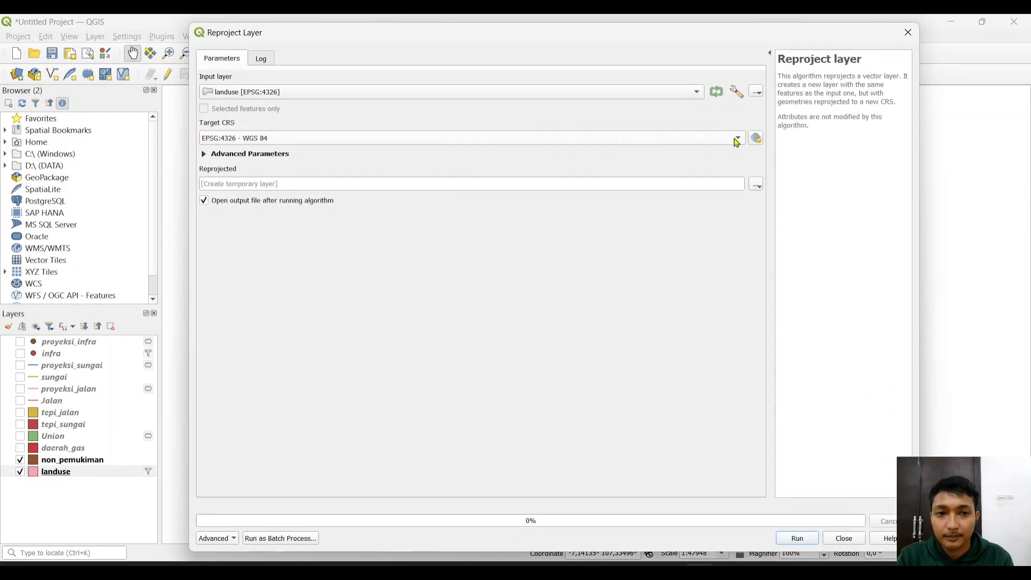
left_click(755, 139)
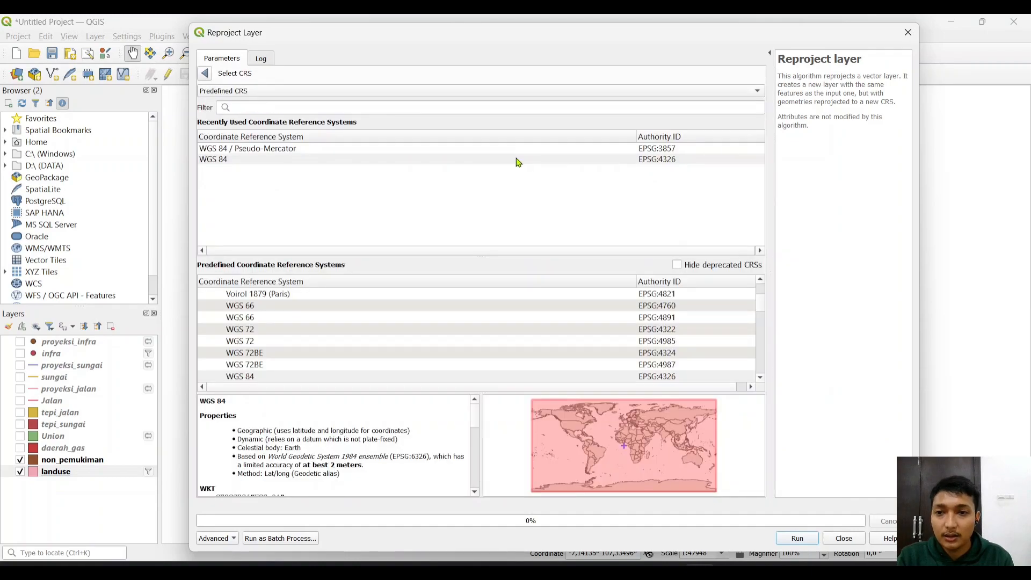
left_click(436, 150)
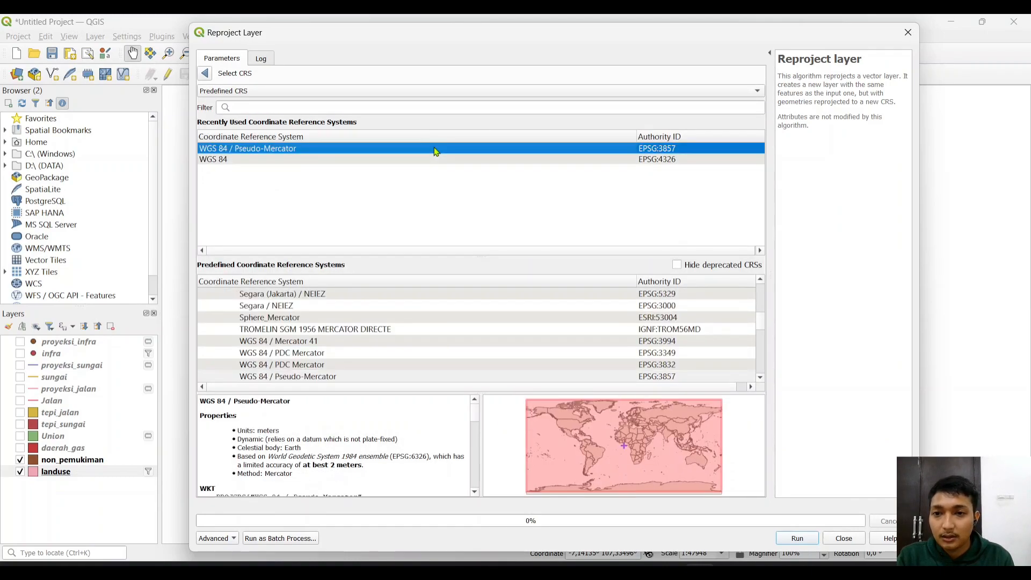
left_click(800, 540)
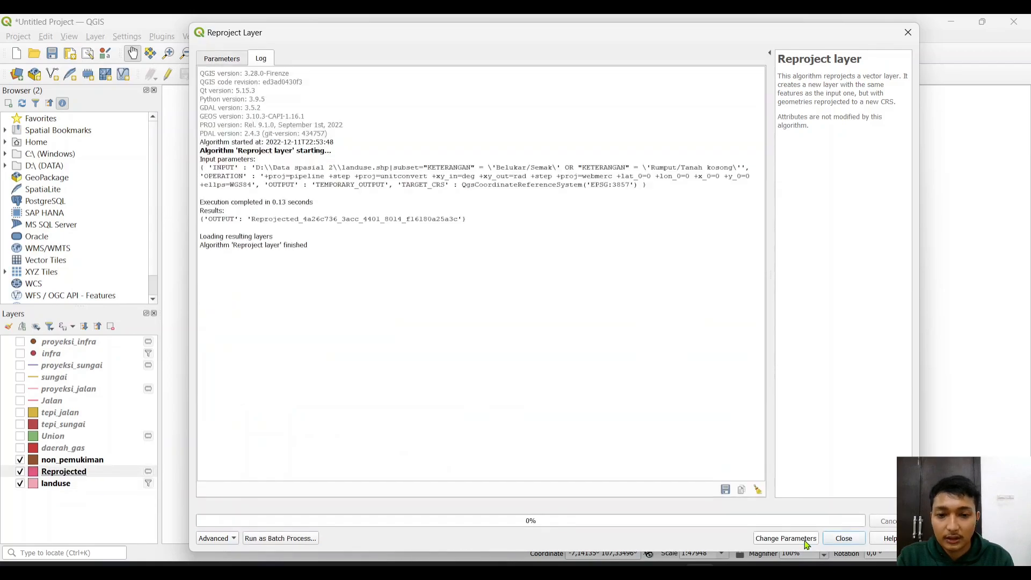
left_click(842, 538)
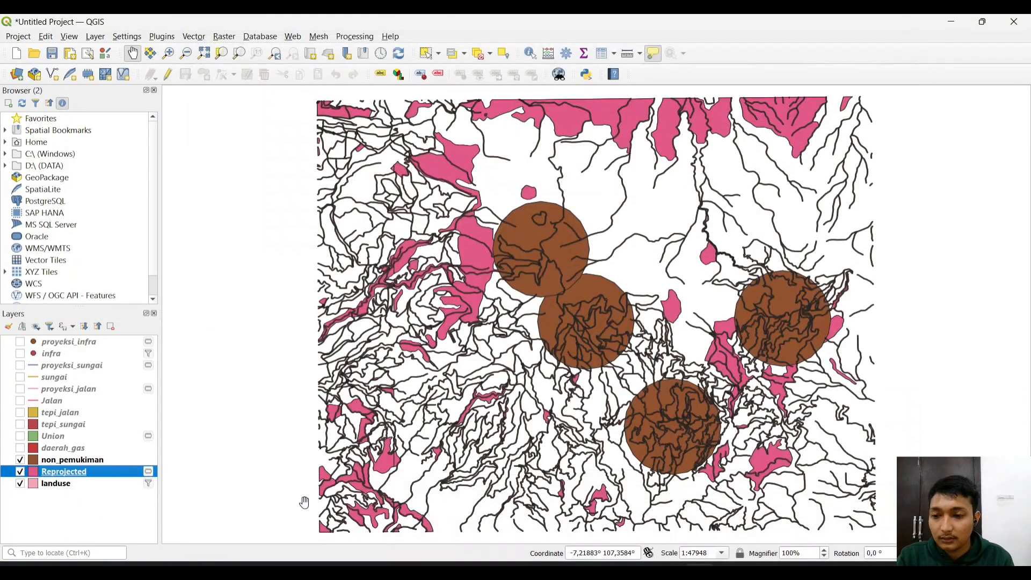
- Rename the reprojected landuse layer as proyeksi_landuse
right_click(78, 471)
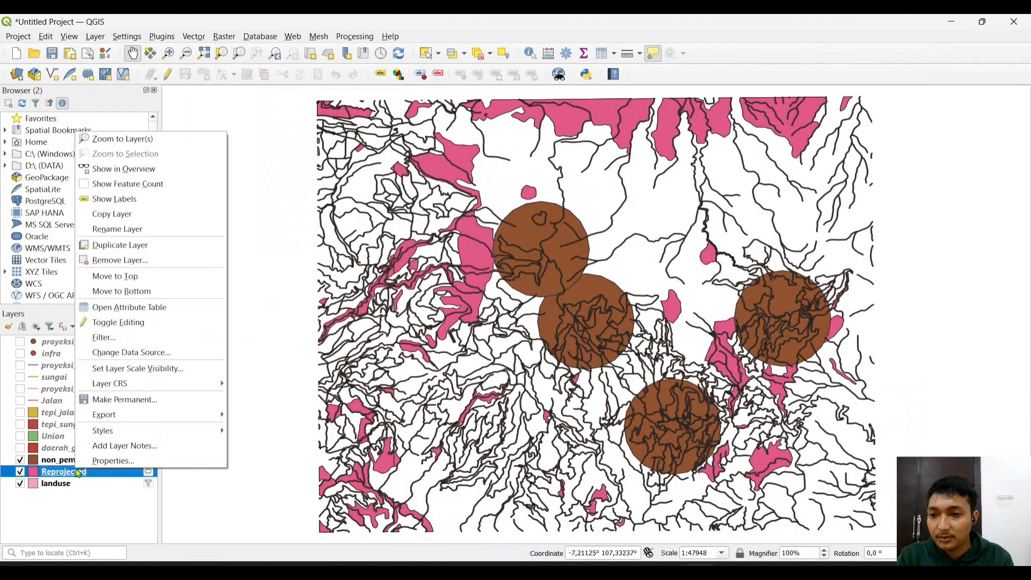
left_click(149, 237)
type("proyeksi_landuse")
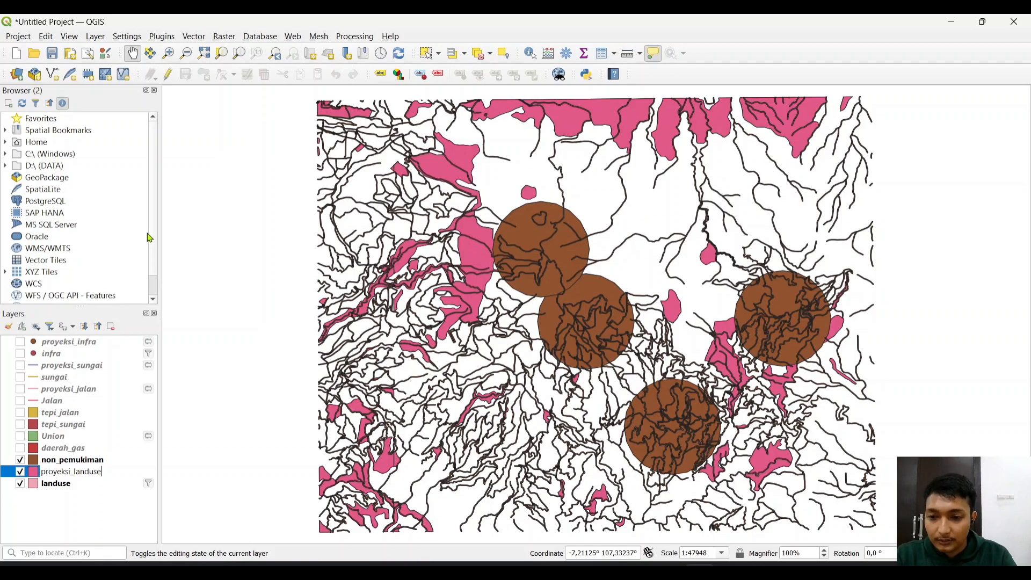
key("Return")
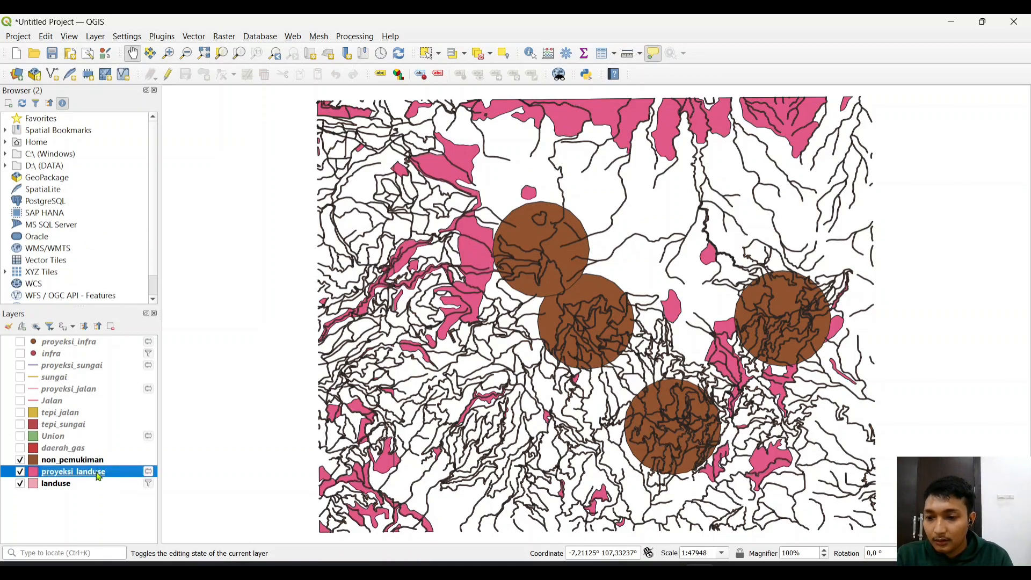
- Set up a Difference operation on proyeksi_landuse, with the output saved as the shapefile pemukiman_strategis on drive D
left_click(197, 39)
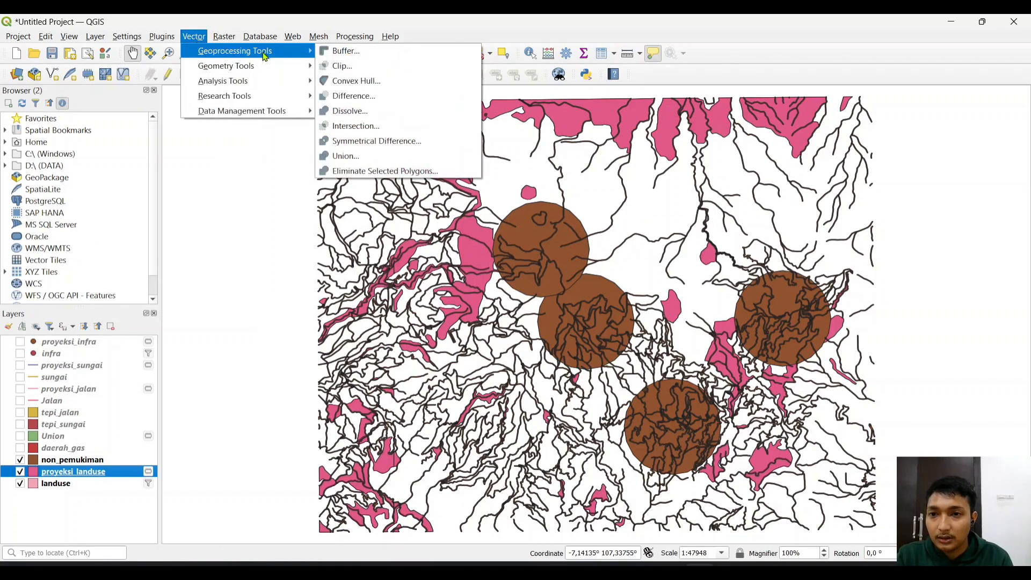
mouse_move(223, 36)
mouse_move(242, 51)
left_click(360, 97)
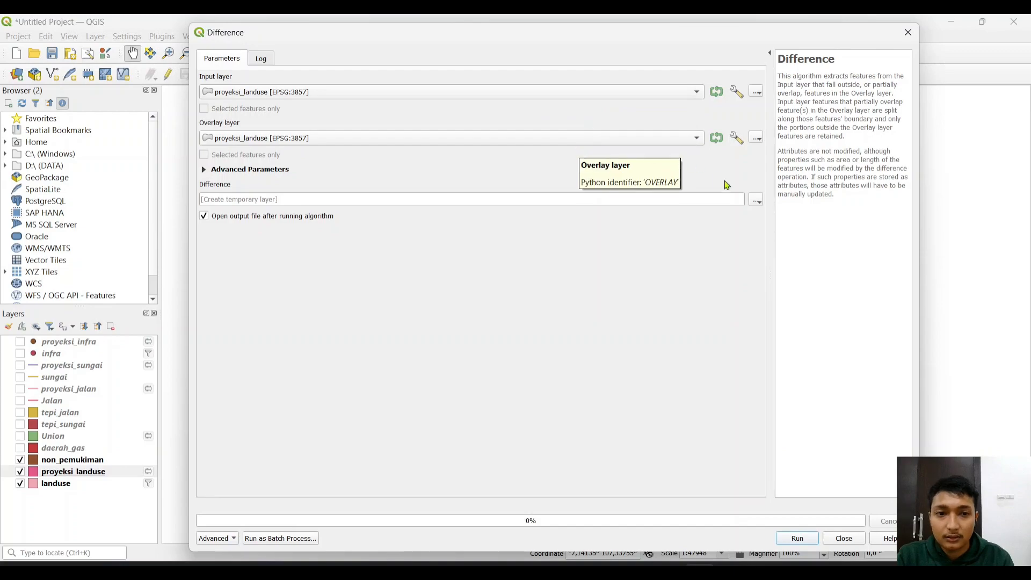
left_click(754, 201)
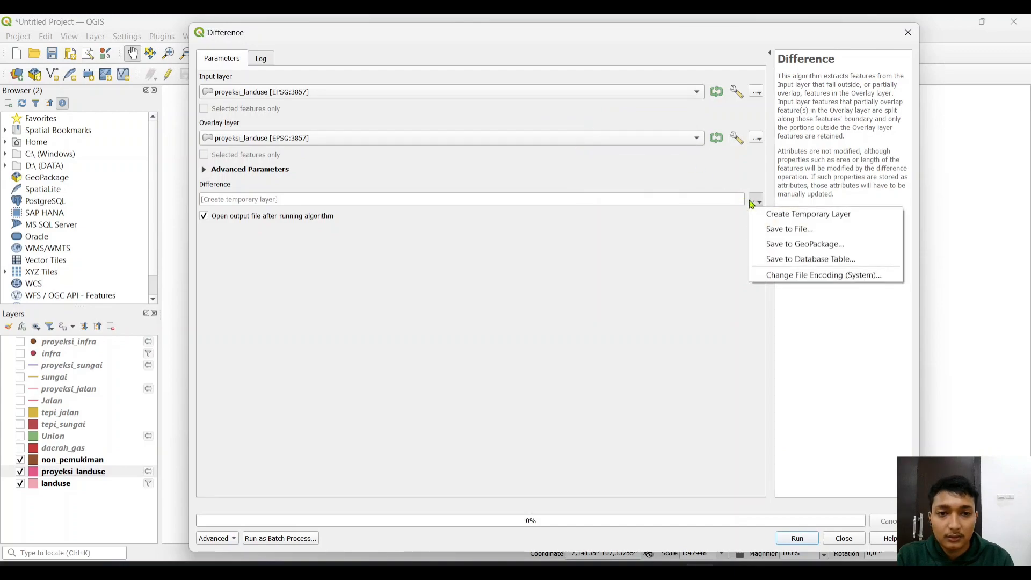
left_click(772, 231)
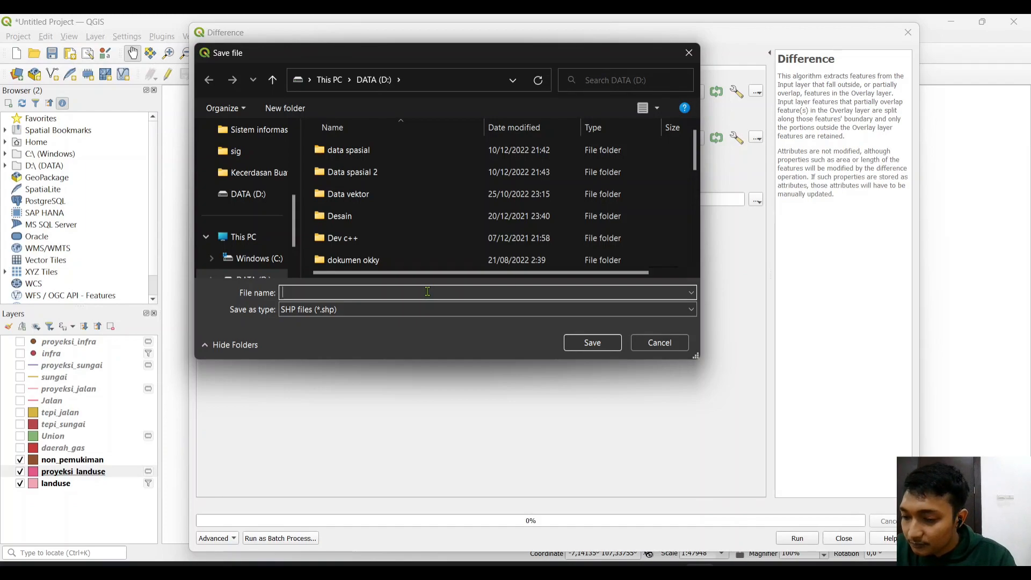
type("pemuk")
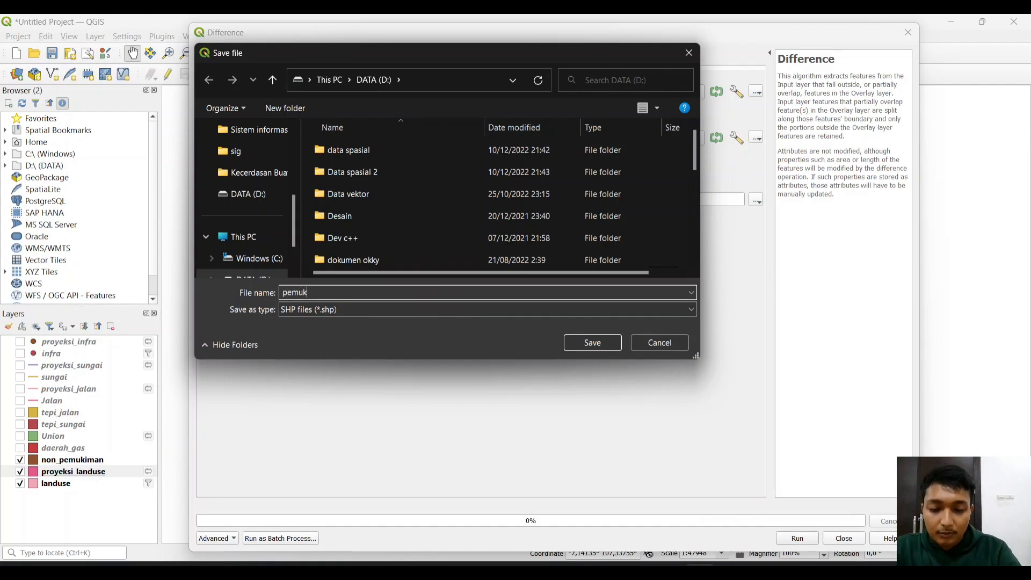
type("iman_s")
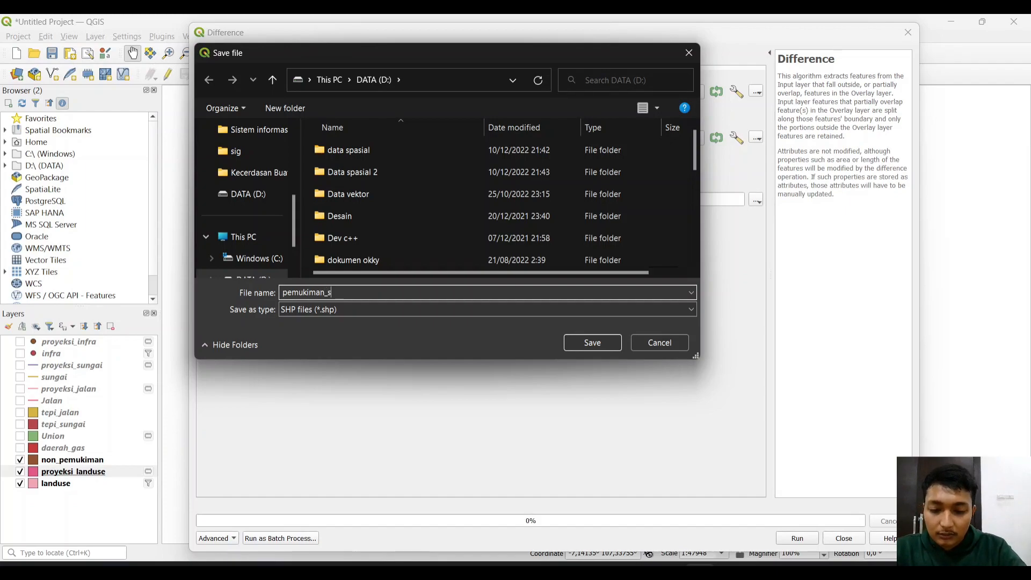
type("trategis")
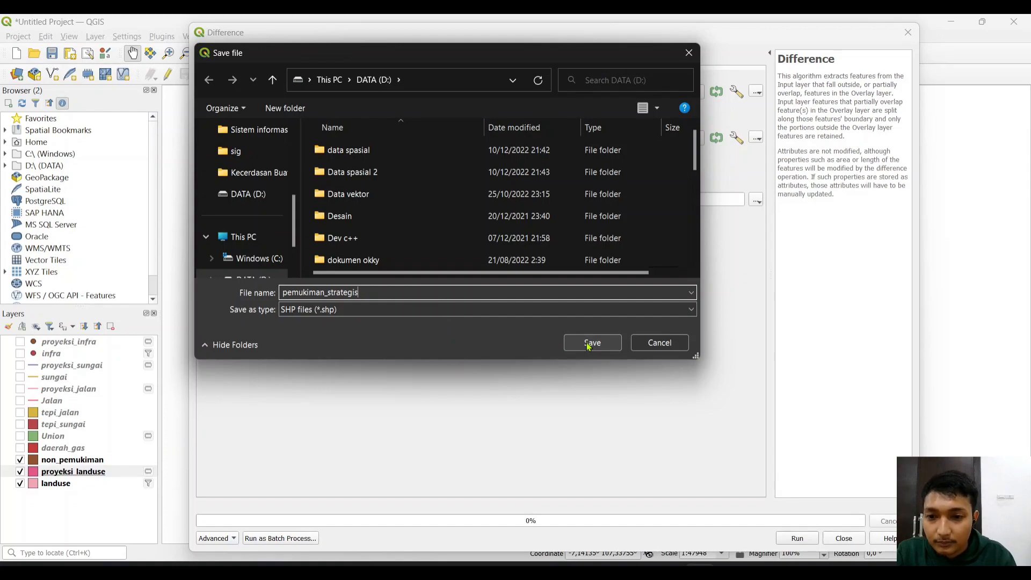
left_click(532, 308)
left_click(470, 39)
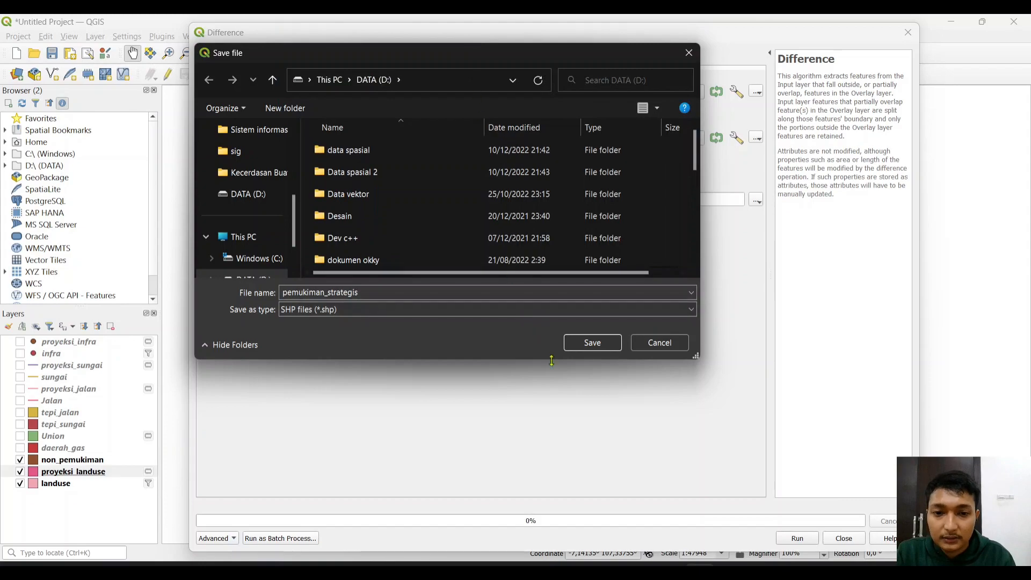
left_click(592, 343)
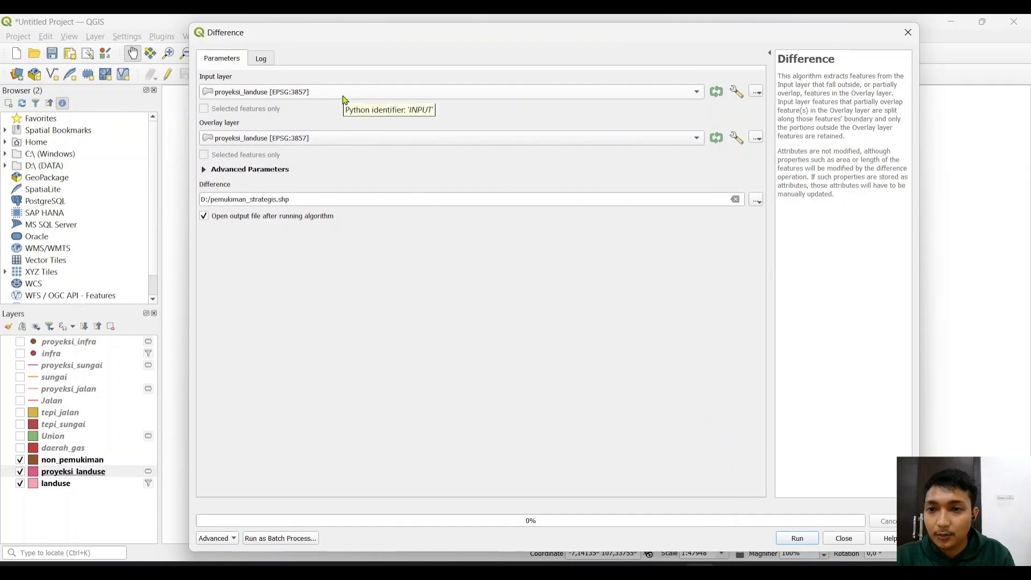
- Use non_pemukiman as the Difference overlay layer, run the operation and close its dialog
left_click(338, 138)
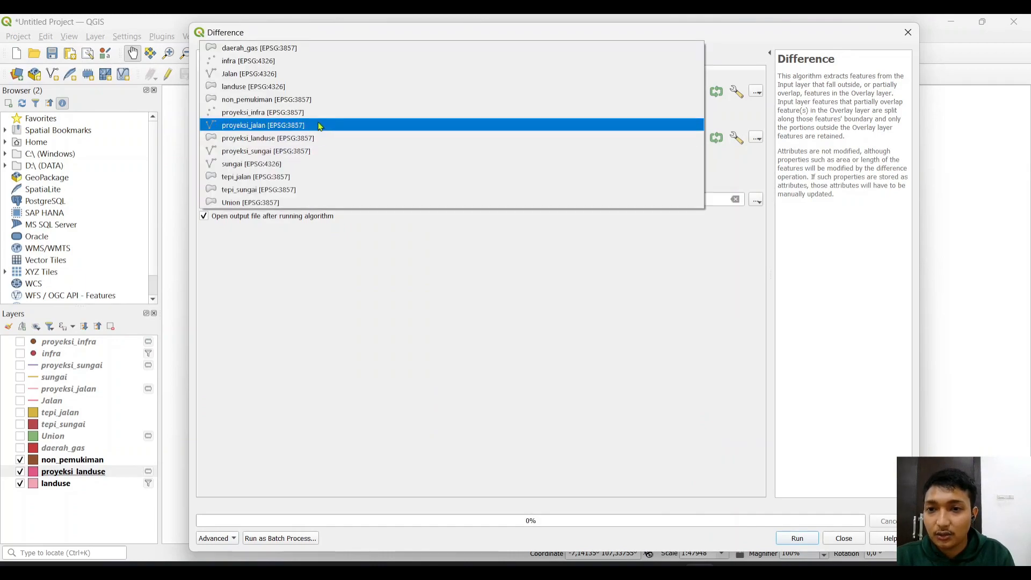
left_click(308, 101)
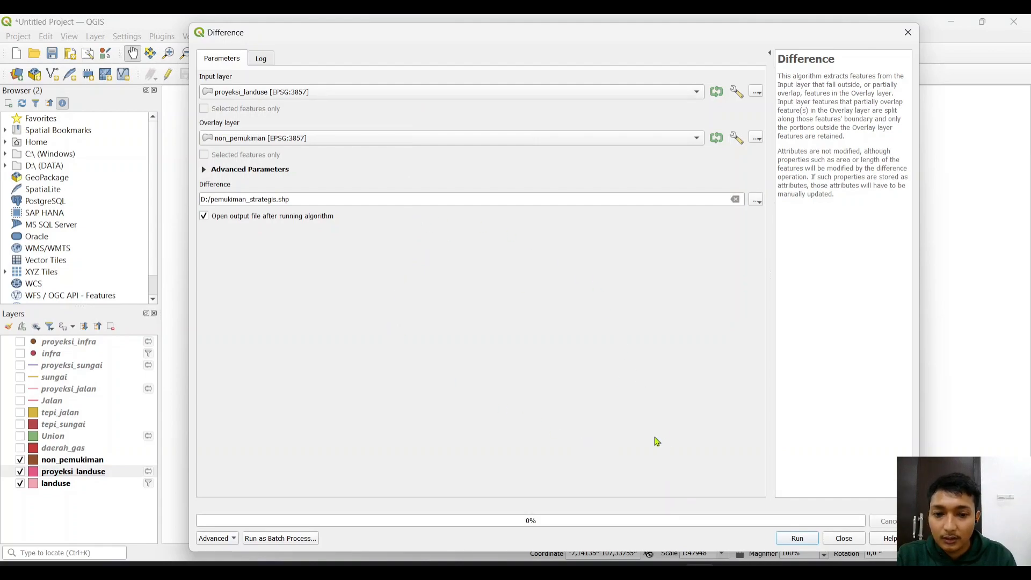
left_click(797, 539)
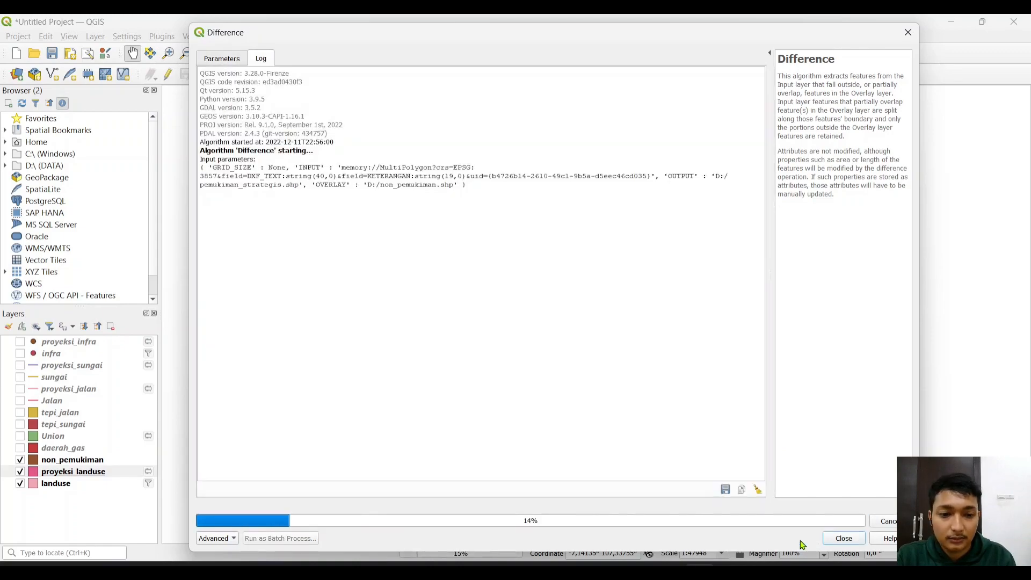
left_click(844, 538)
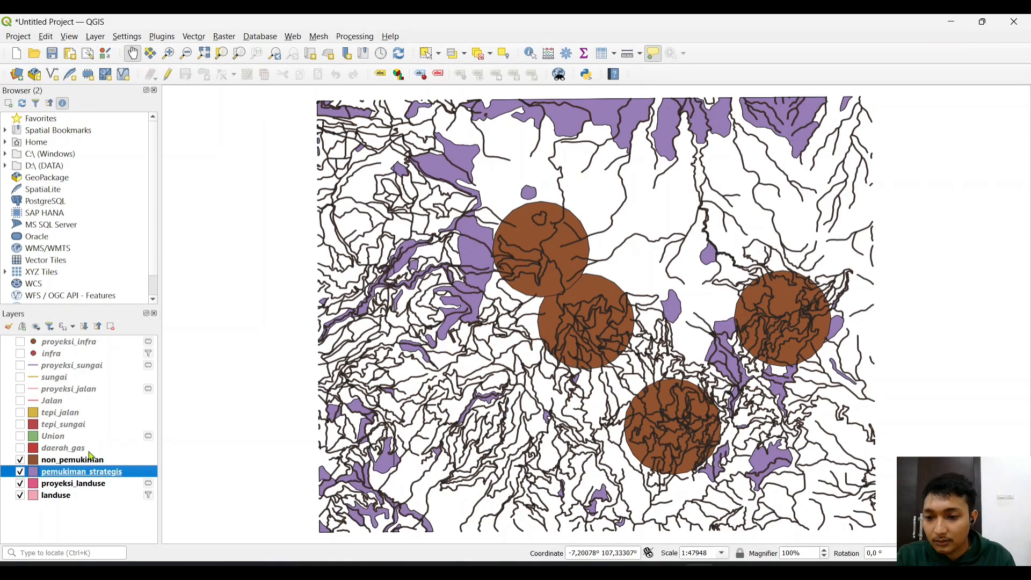
- Hide the landuse, non_pemukiman and proyeksi_landuse layers so only pemukiman_strategis is displayed
left_click(20, 495)
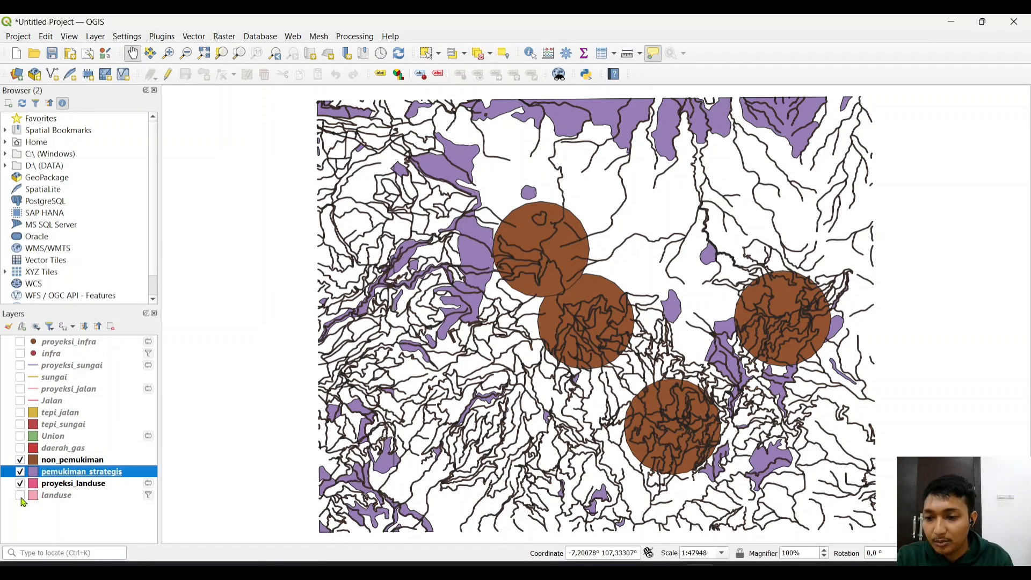
left_click(20, 461)
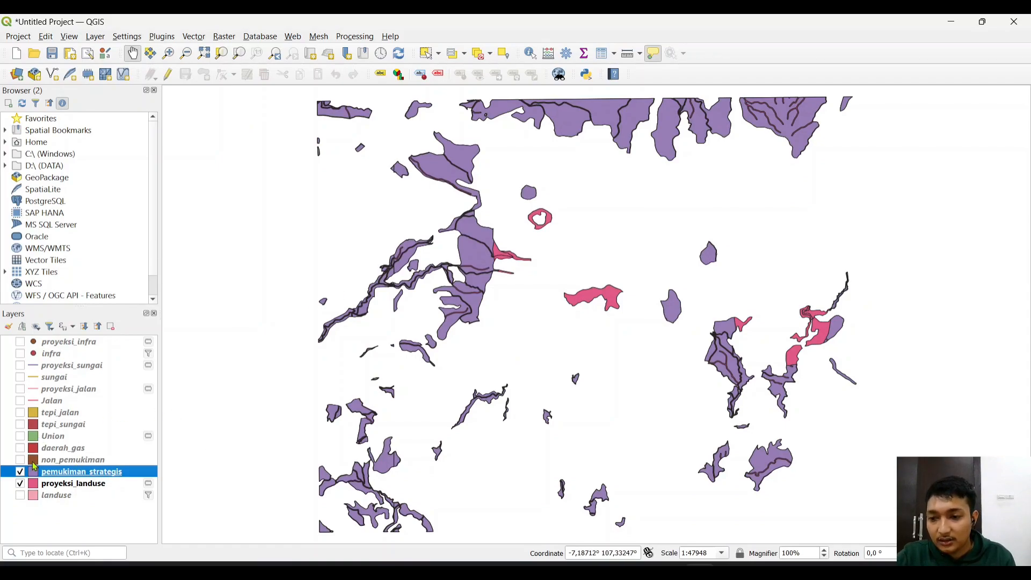
left_click(20, 484)
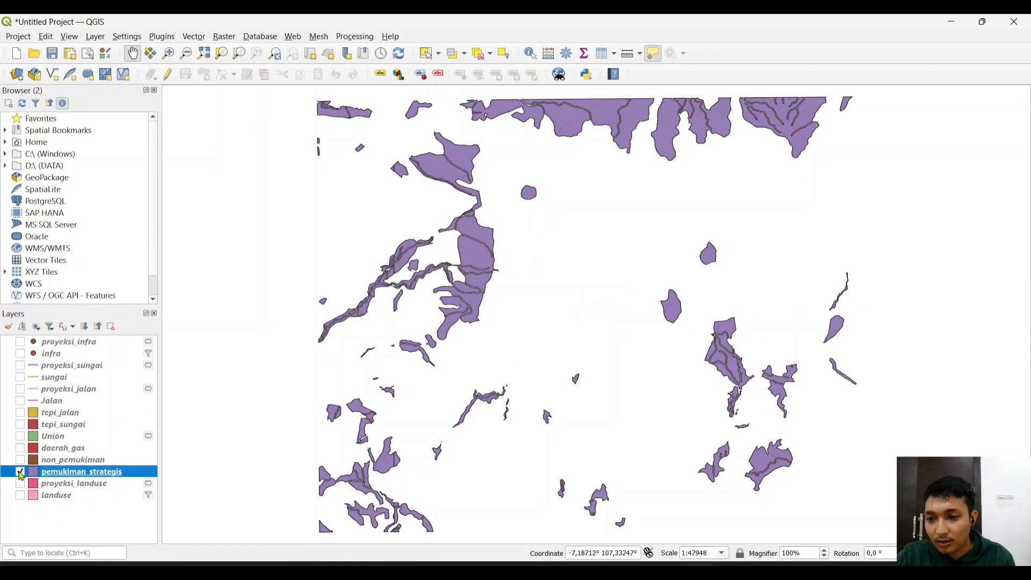
- Hide pemukiman_strategis and display proyeksi_infra, proyeksi_sungai, proyeksi_jalan and daerah_gas together to review the source data
left_click(21, 472)
left_click(21, 342)
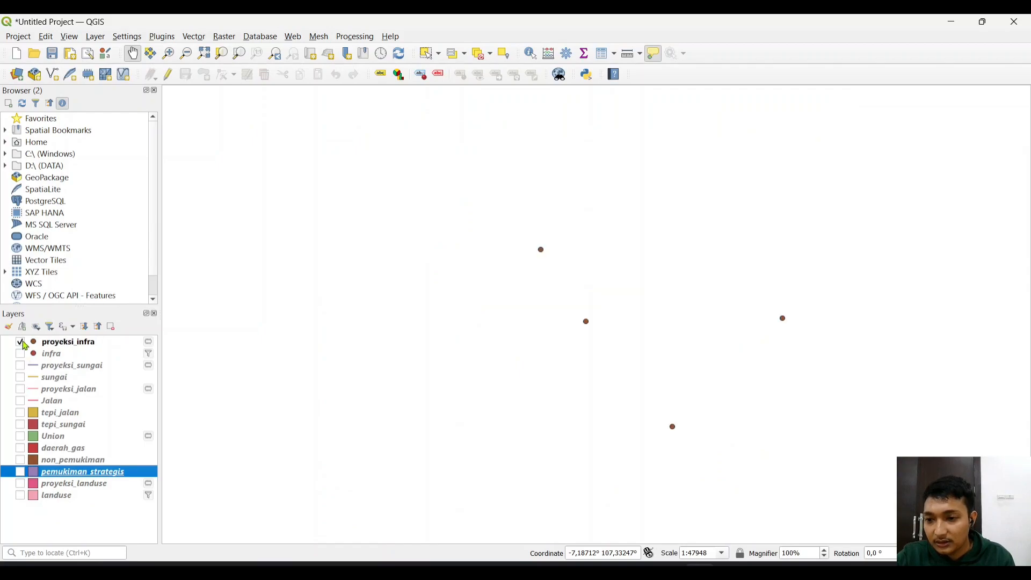
left_click(20, 366)
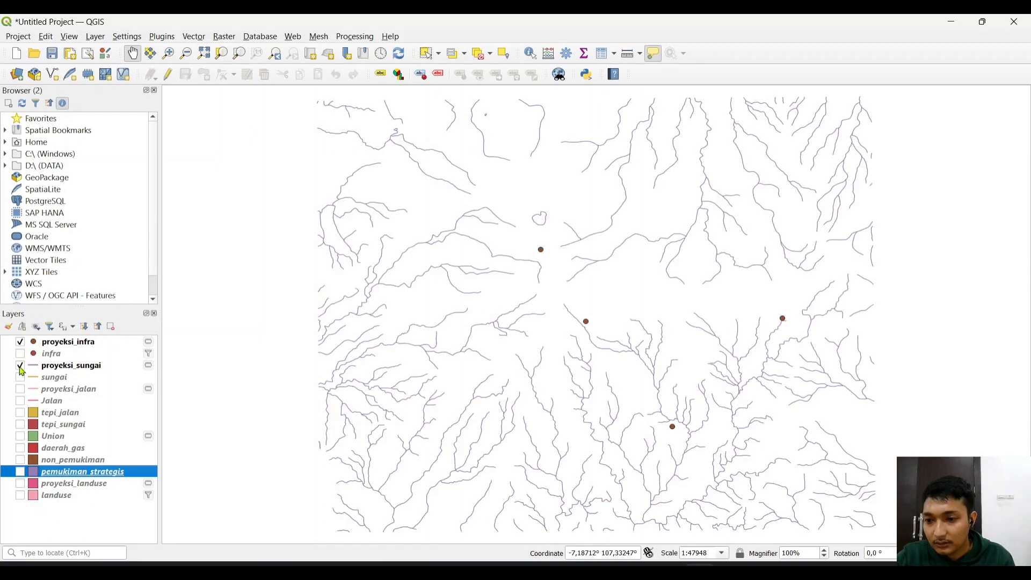
left_click(20, 392)
left_click(21, 450)
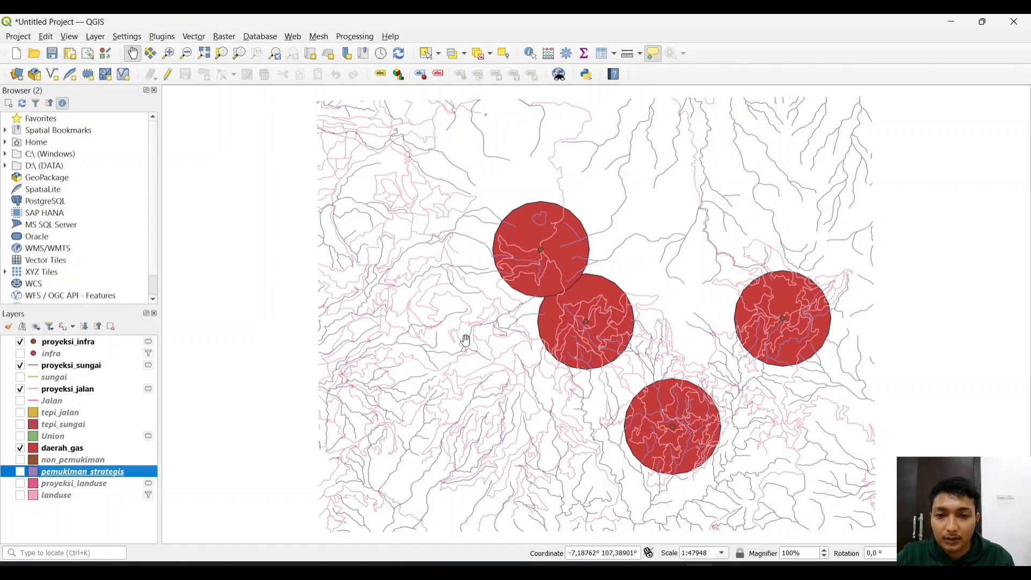
- Hide the proyeksi_infra, proyeksi_sungai, proyeksi_jalan and daerah_gas layers again
left_click(20, 344)
left_click_drag(21, 371, 22, 371)
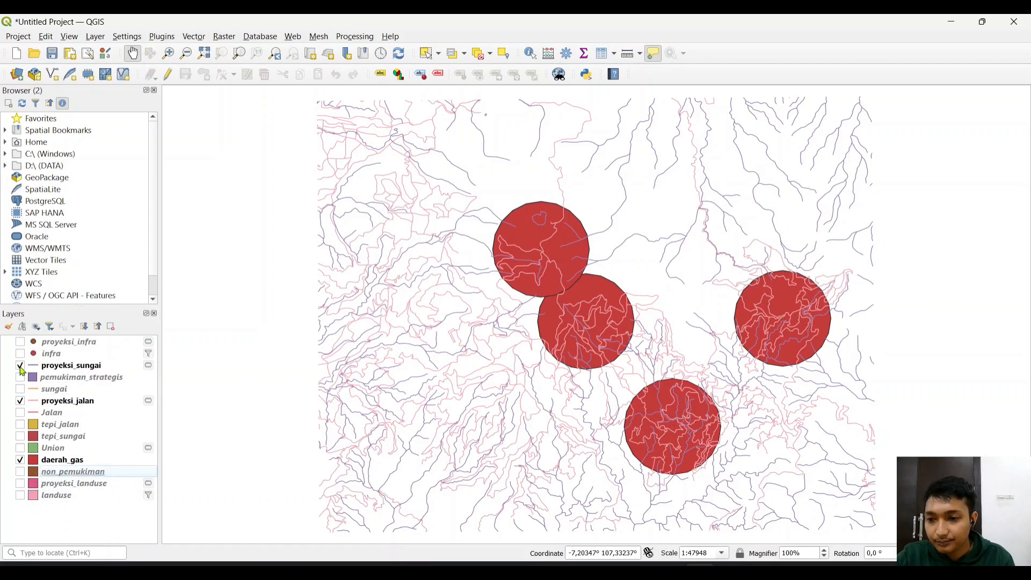
left_click(21, 366)
left_click(20, 401)
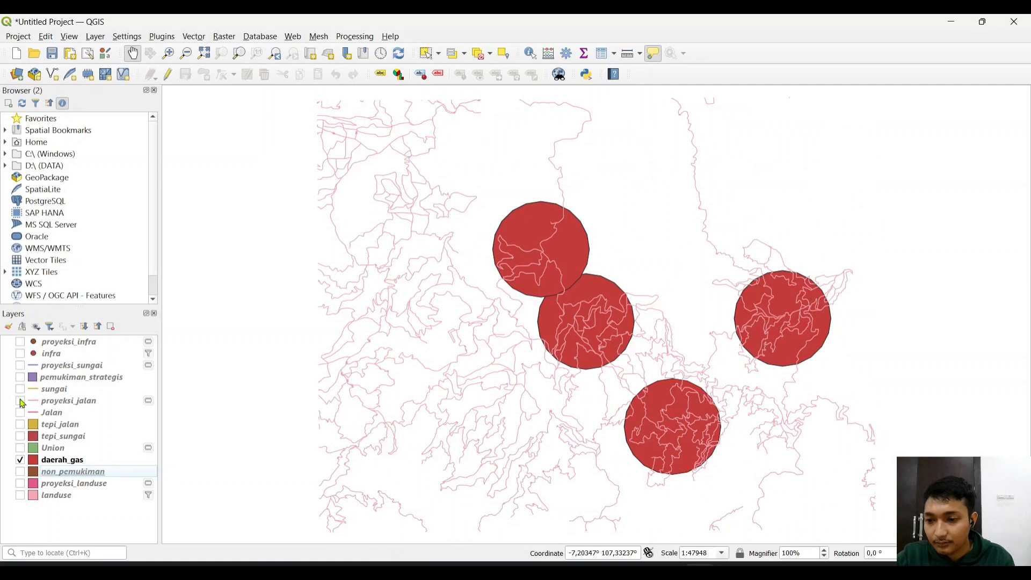
left_click(20, 460)
- Show proyeksi_landuse, move pemukiman_strategis directly above it in the layer order, and show it for comparison
left_click(21, 484)
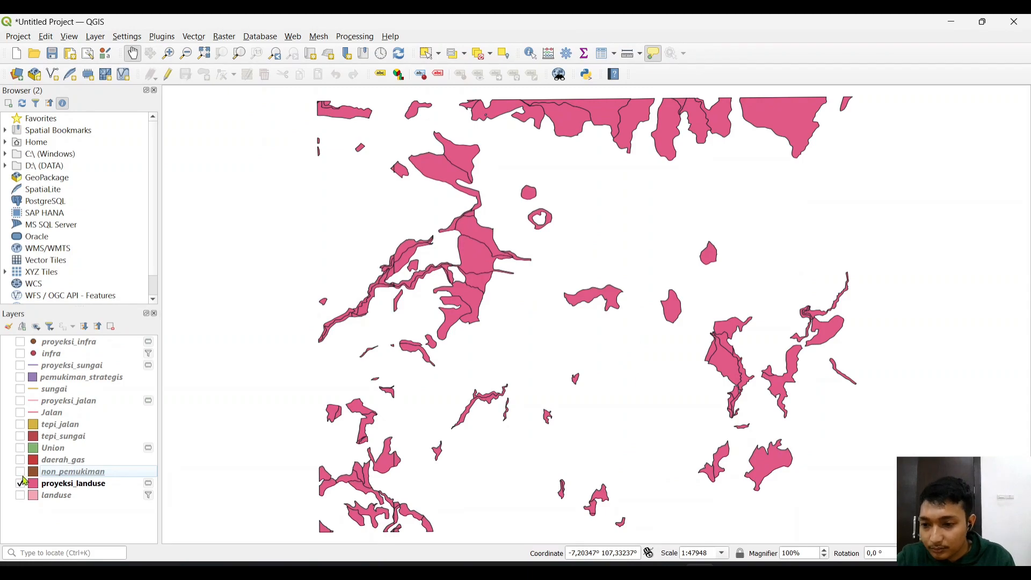
left_click_drag(100, 378, 96, 483)
left_click(21, 472)
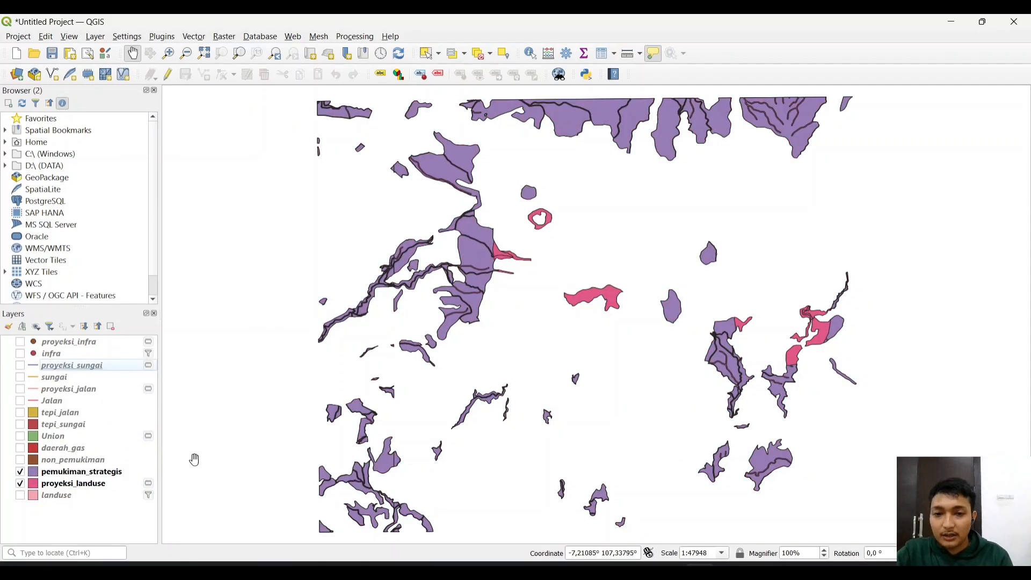